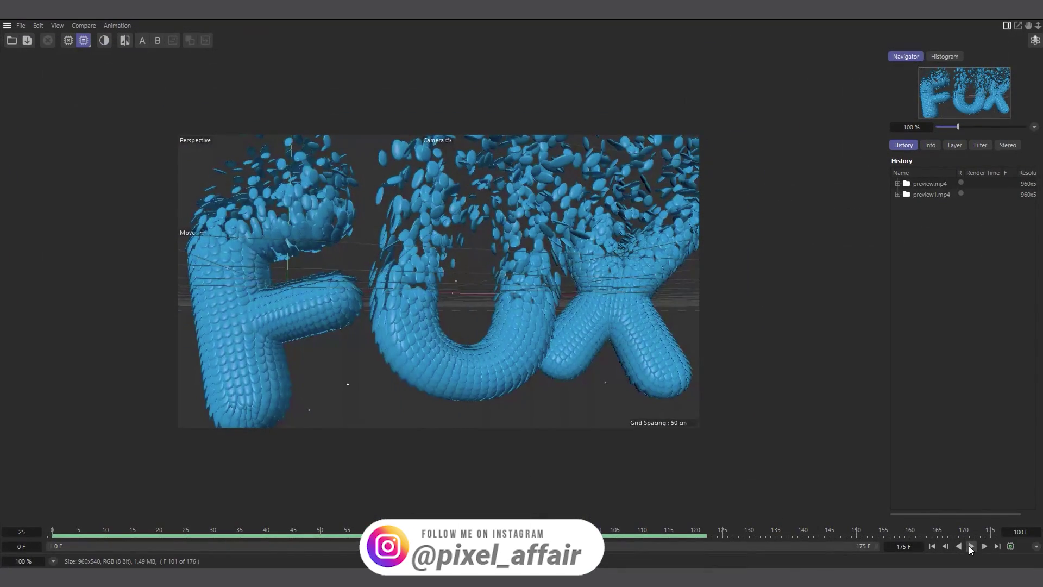
pyautogui.click(970, 546)
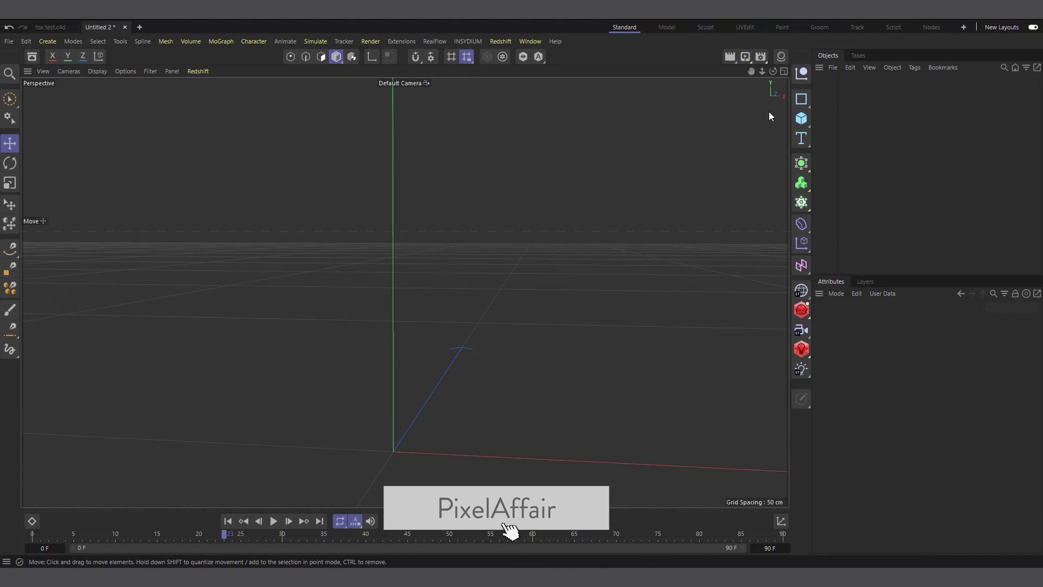
# Add a 3D text object that reads "F".
pyautogui.click(808, 145)
pyautogui.click(839, 155)
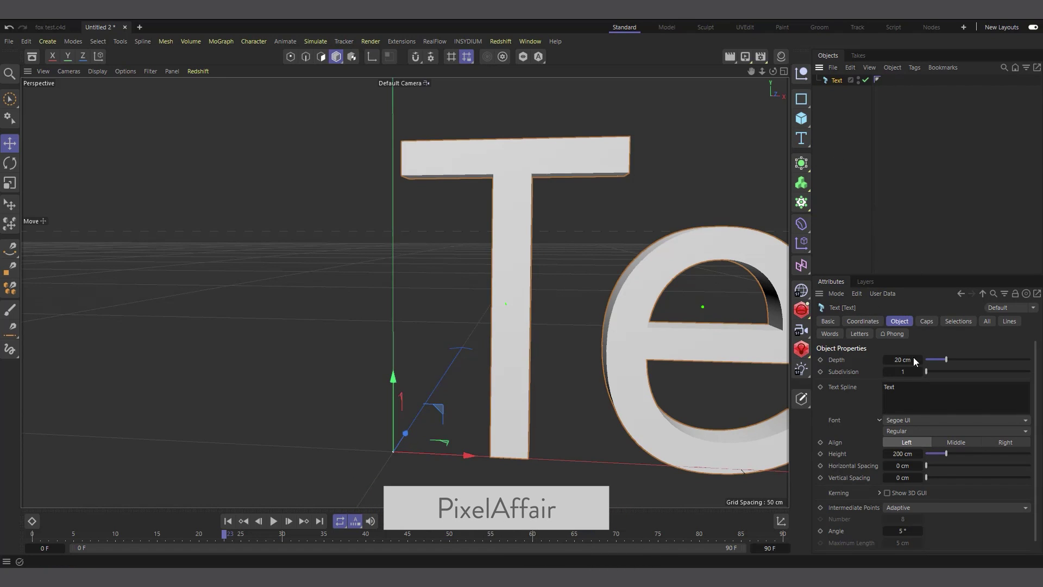
pyautogui.doubleClick(913, 390)
pyautogui.write('F')
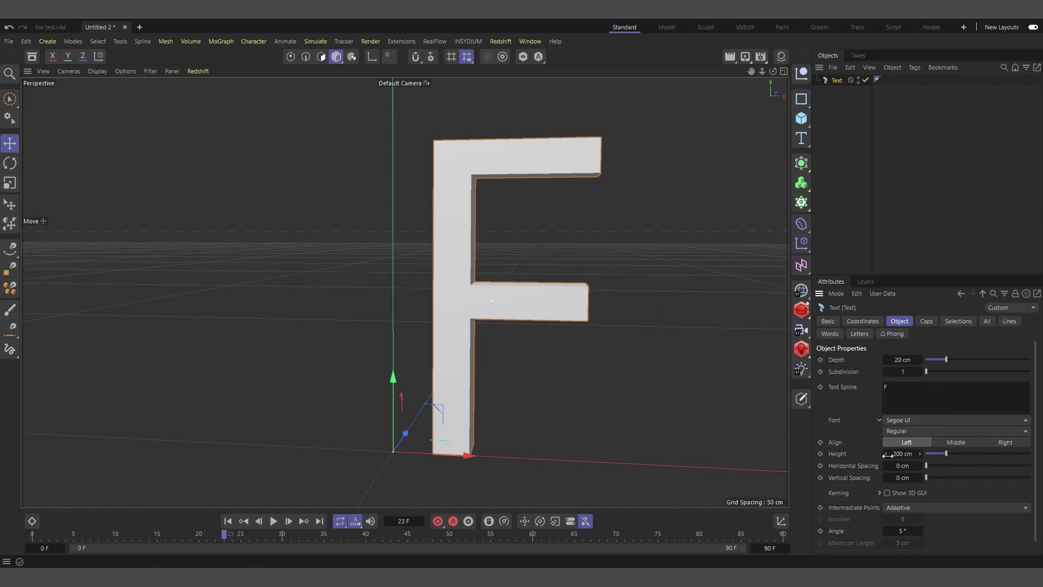
# Set the text's alignment to Middle and its Segoe UI font style to Bold.
pyautogui.click(956, 443)
pyautogui.scroll(-2, 461, 274)
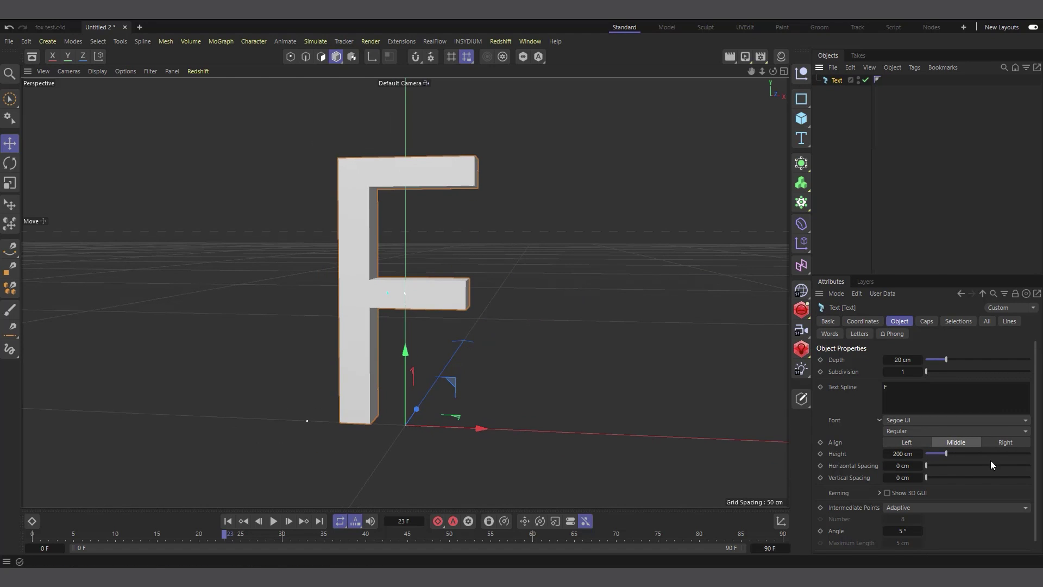
pyautogui.click(912, 430)
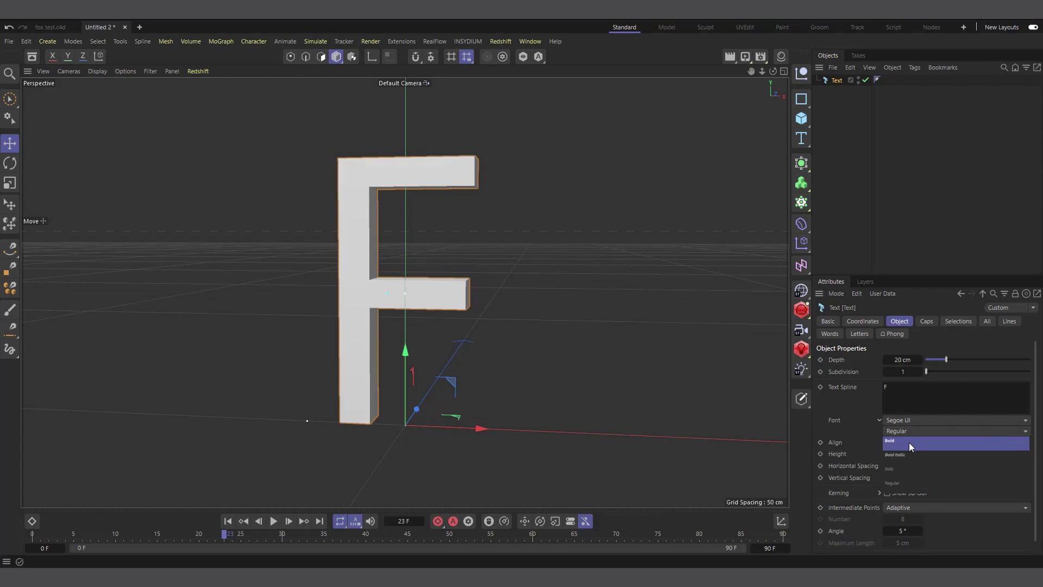
pyautogui.click(908, 442)
pyautogui.scroll(1, 493, 330)
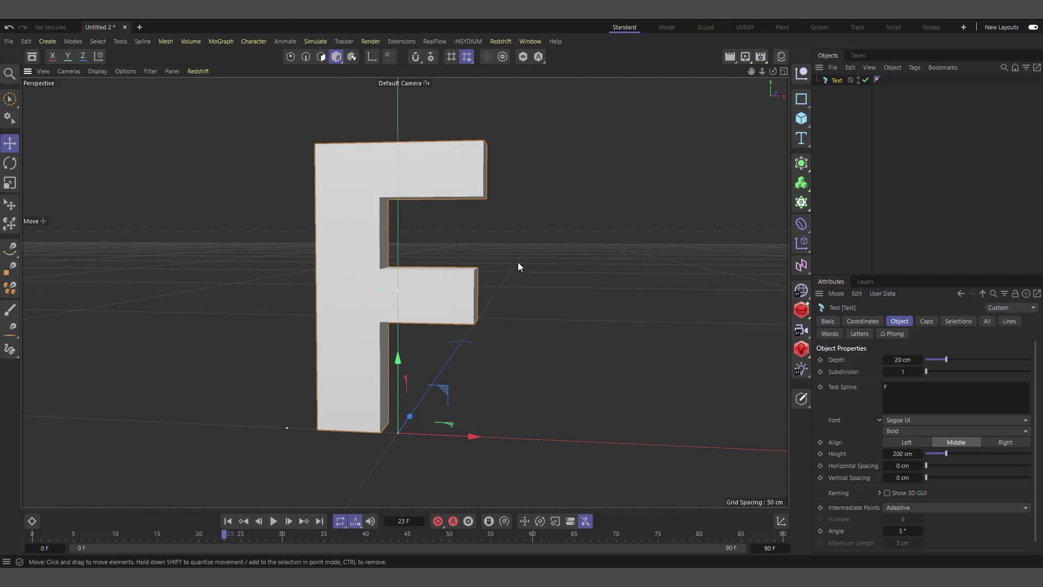
pyautogui.moveTo(772, 72)
pyautogui.mouseDown()
pyautogui.moveTo(752, 72)
pyautogui.moveTo(768, 74)
pyautogui.mouseUp()
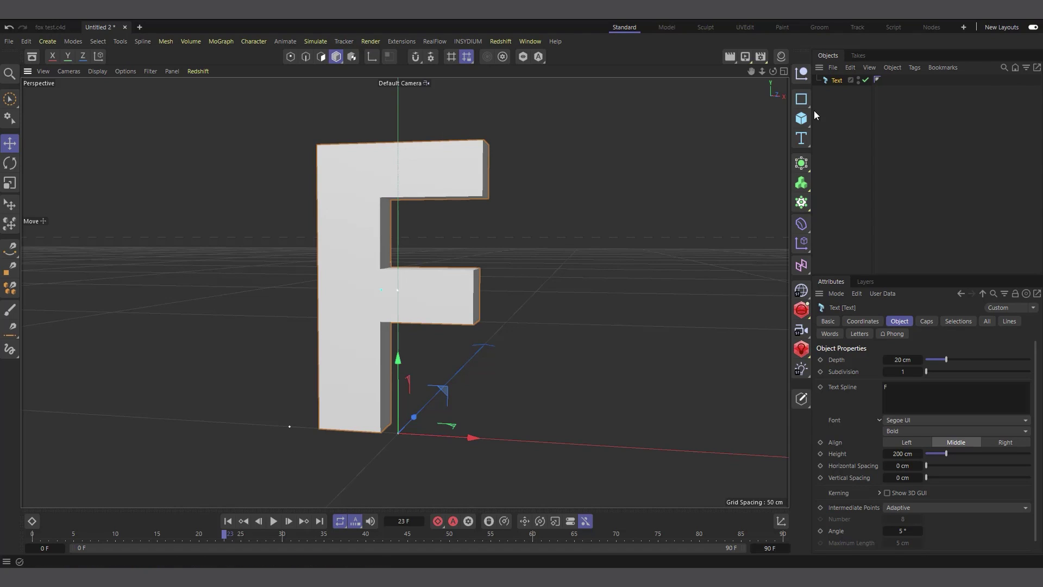
pyautogui.click(929, 320)
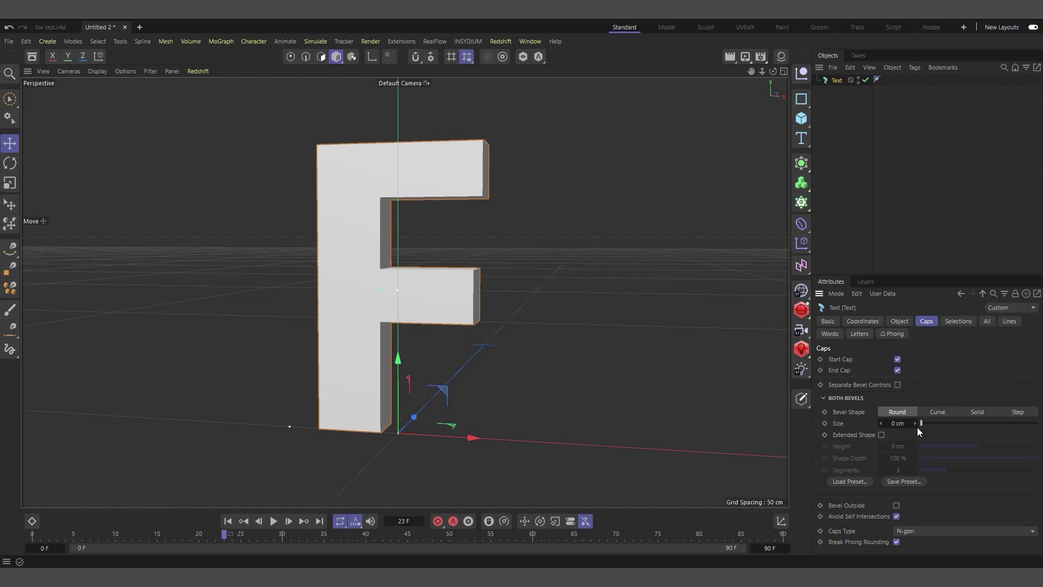
pyautogui.moveTo(921, 425); pyautogui.dragTo(920, 424)
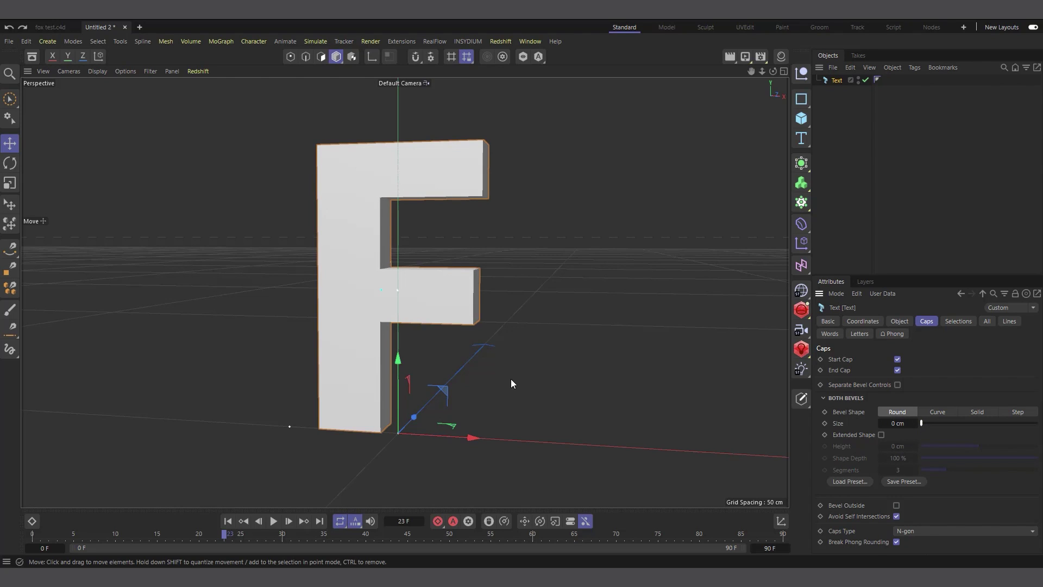
pyautogui.moveTo(772, 71); pyautogui.dragTo(749, 93)
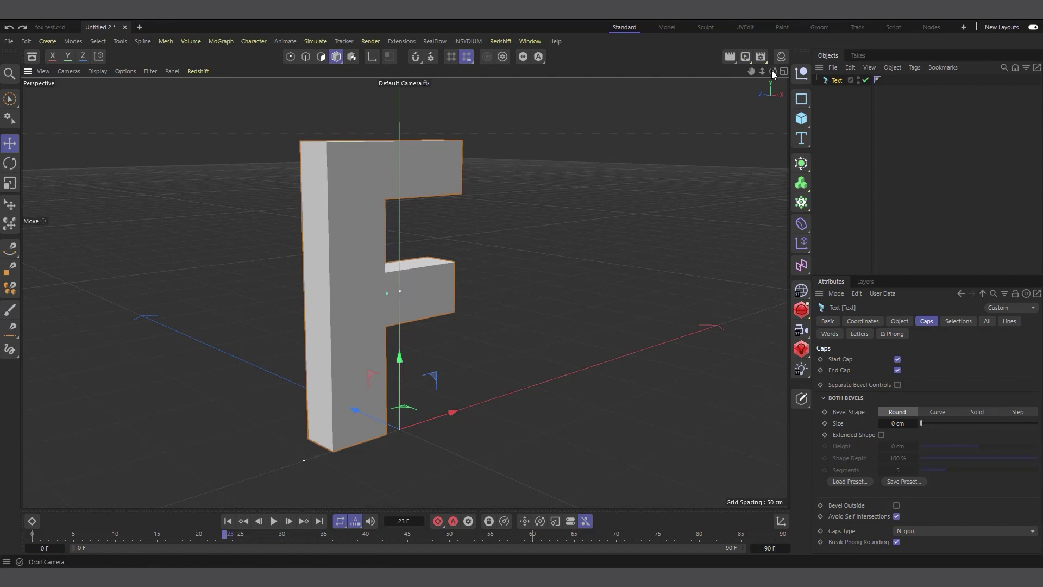
pyautogui.moveTo(772, 70)
pyautogui.mouseDown()
pyautogui.moveTo(790, 70)
pyautogui.moveTo(772, 71)
pyautogui.mouseUp()
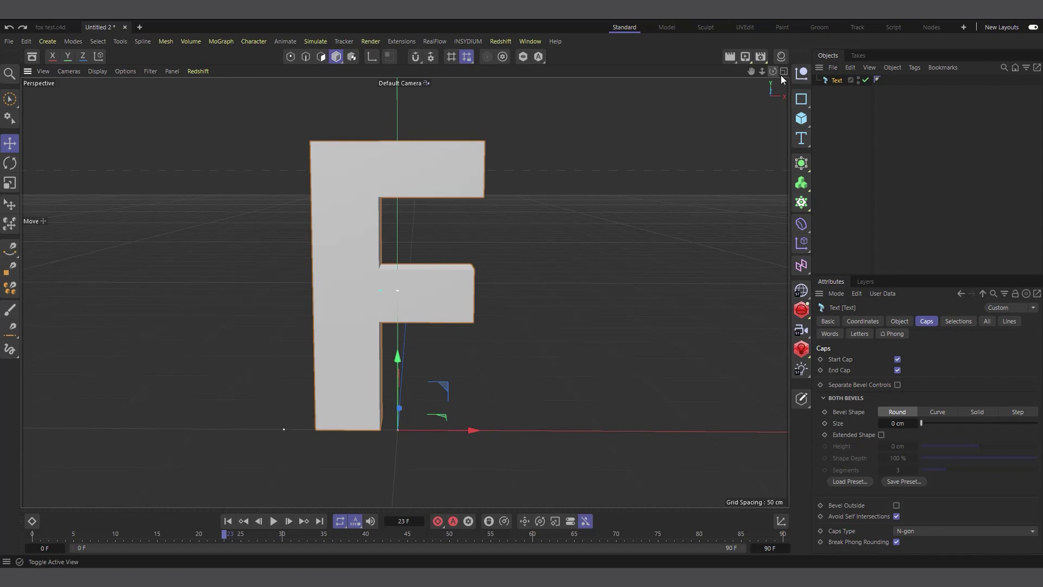
# Add a Bevel deformer and nest it as a child of the text object.
pyautogui.click(802, 229)
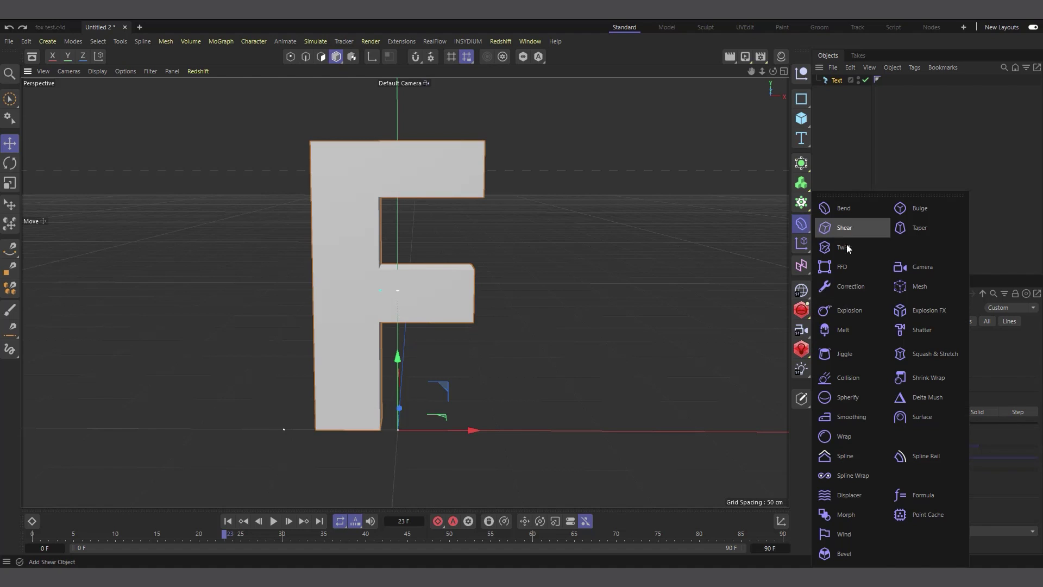
pyautogui.click(859, 554)
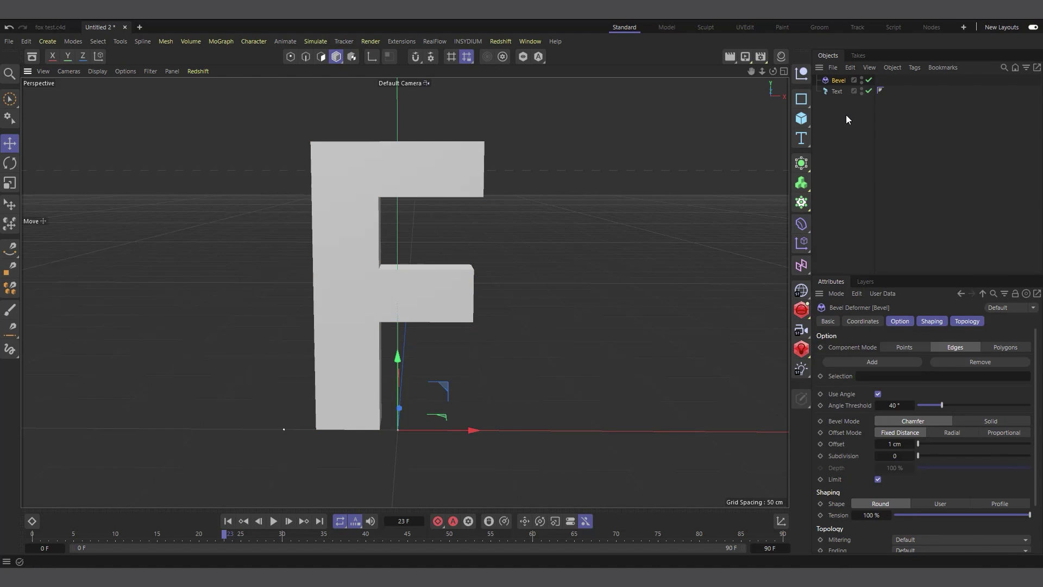
pyautogui.moveTo(842, 81); pyautogui.dragTo(842, 92)
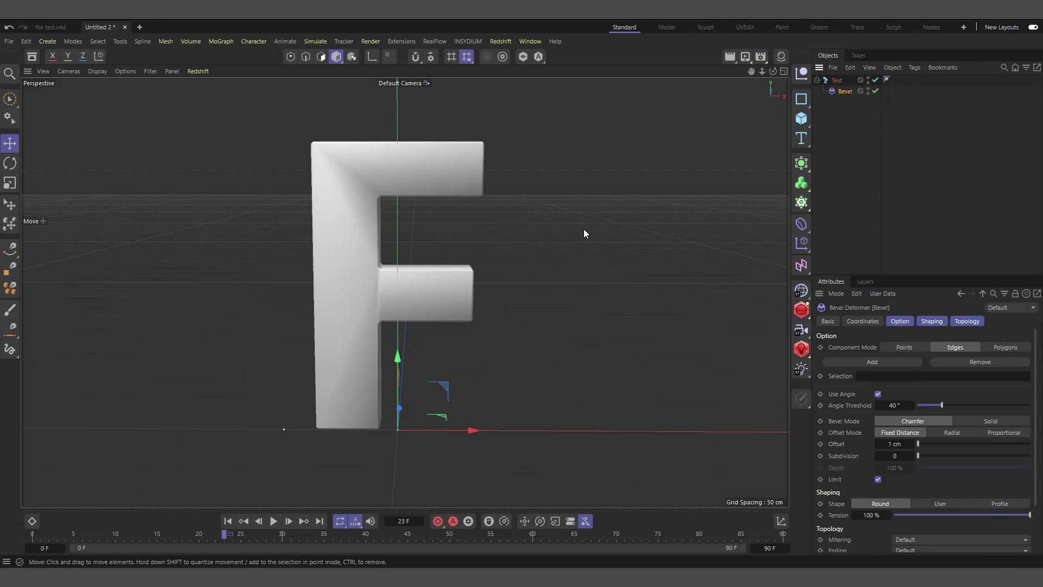
# Set the Bevel deformer's offset to 10 cm and its subdivision to 5 to round the letter's edges.
pyautogui.scroll(2, 380, 159)
pyautogui.moveTo(768, 71); pyautogui.dragTo(326, 207)
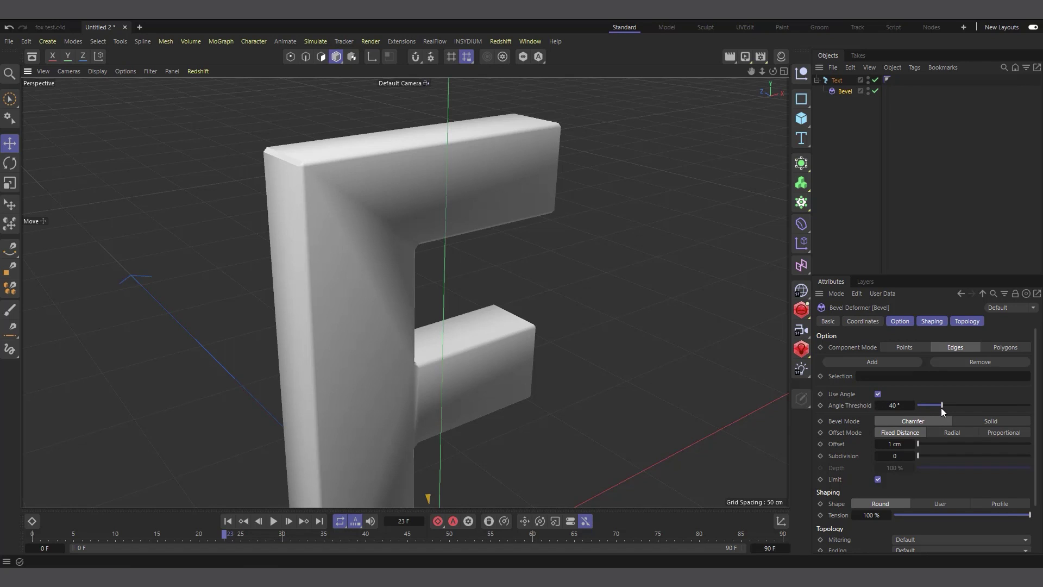
pyautogui.keyDown('alt'); pyautogui.moveTo(375, 259); pyautogui.dragTo(677, 252); pyautogui.keyUp('alt')
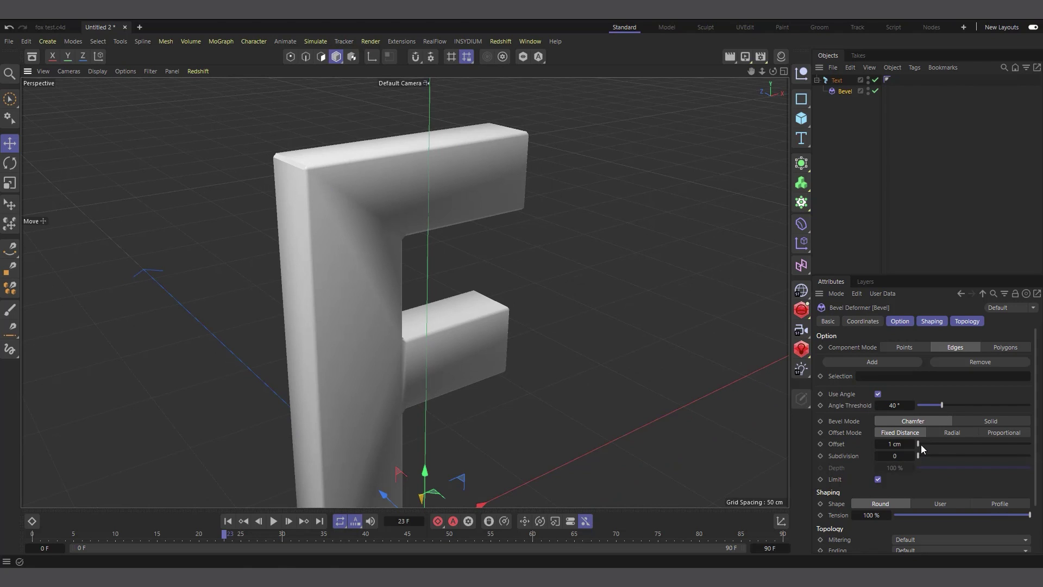
pyautogui.moveTo(918, 444); pyautogui.dragTo(929, 446)
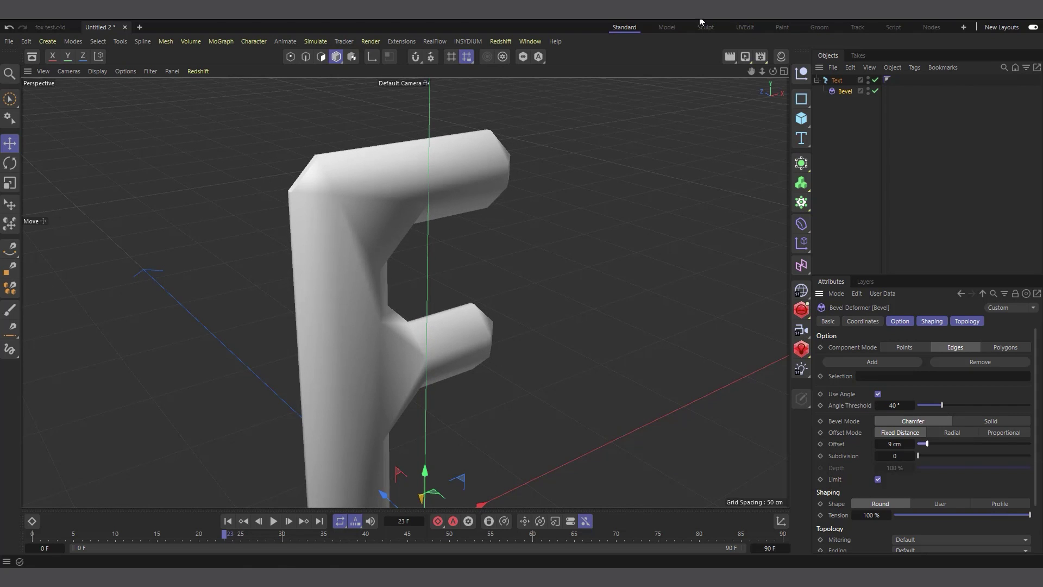
pyautogui.moveTo(772, 71); pyautogui.dragTo(749, 76)
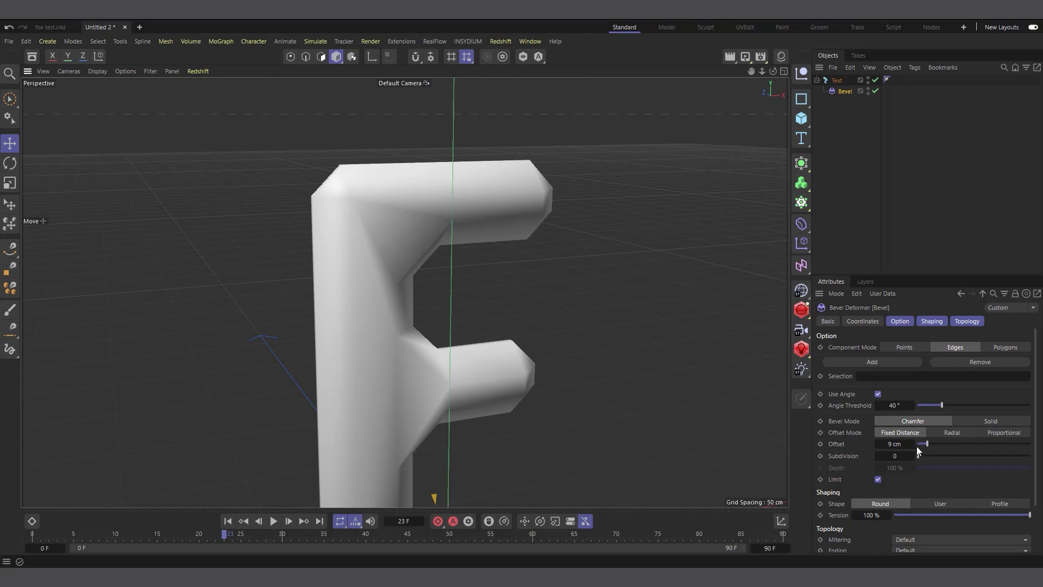
pyautogui.click(893, 444)
pyautogui.write('10')
pyautogui.press('Return')
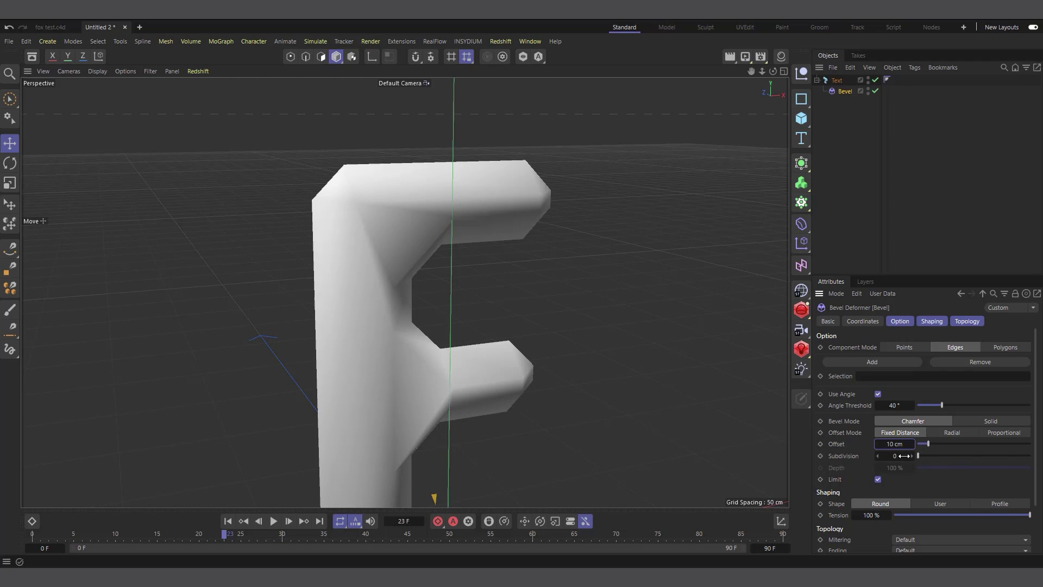
pyautogui.moveTo(921, 455)
pyautogui.mouseDown()
pyautogui.moveTo(951, 450)
pyautogui.moveTo(940, 448)
pyautogui.mouseUp()
pyautogui.keyDown('alt'); pyautogui.moveTo(269, 239); pyautogui.dragTo(206, 152); pyautogui.keyUp('alt')
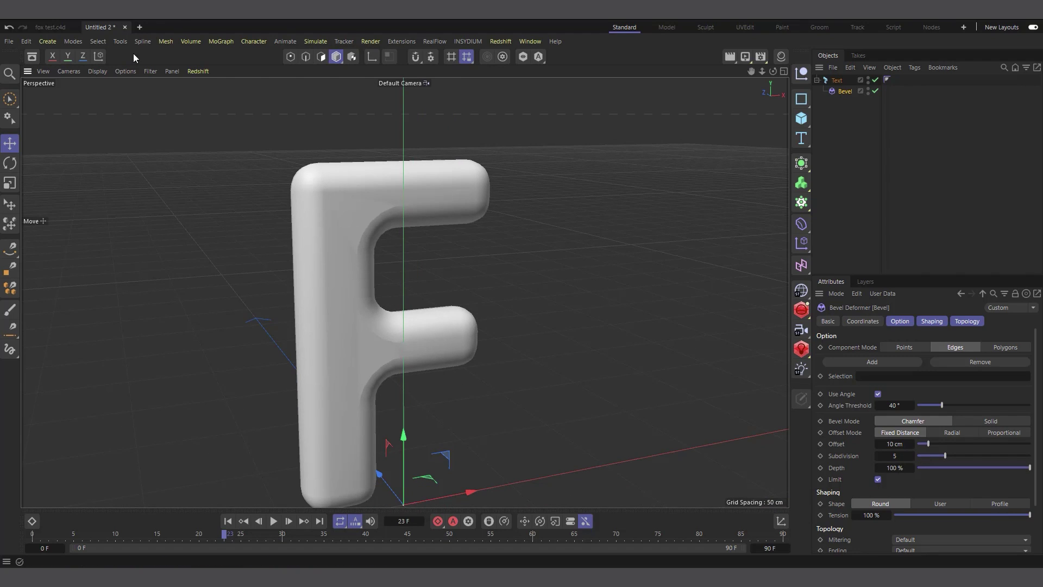
# Switch the viewport to Gouraud Shading (Lines) and set the Bevel deformer's offset to 12 cm.
pyautogui.click(97, 71)
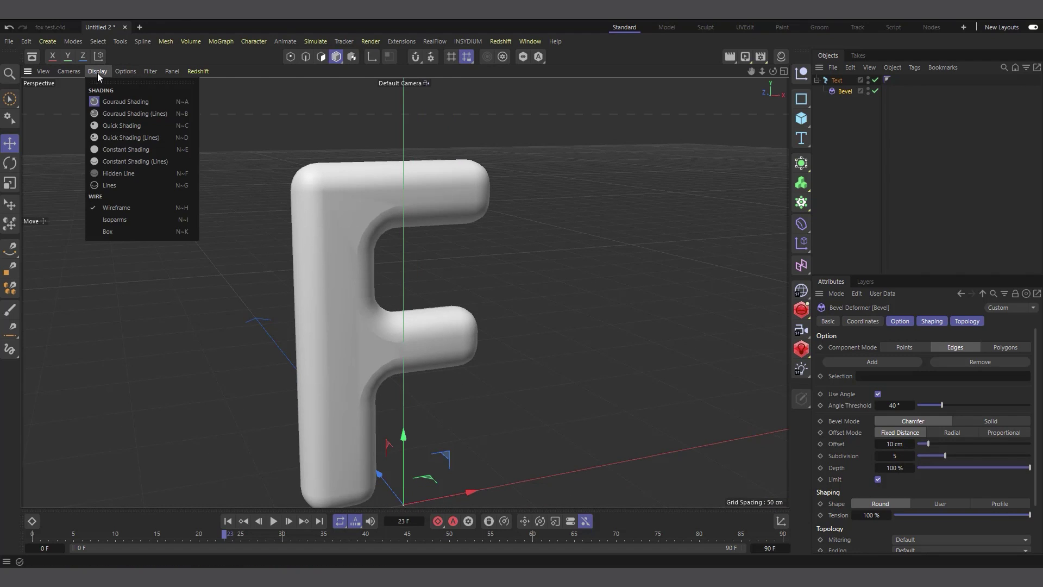
pyautogui.click(109, 112)
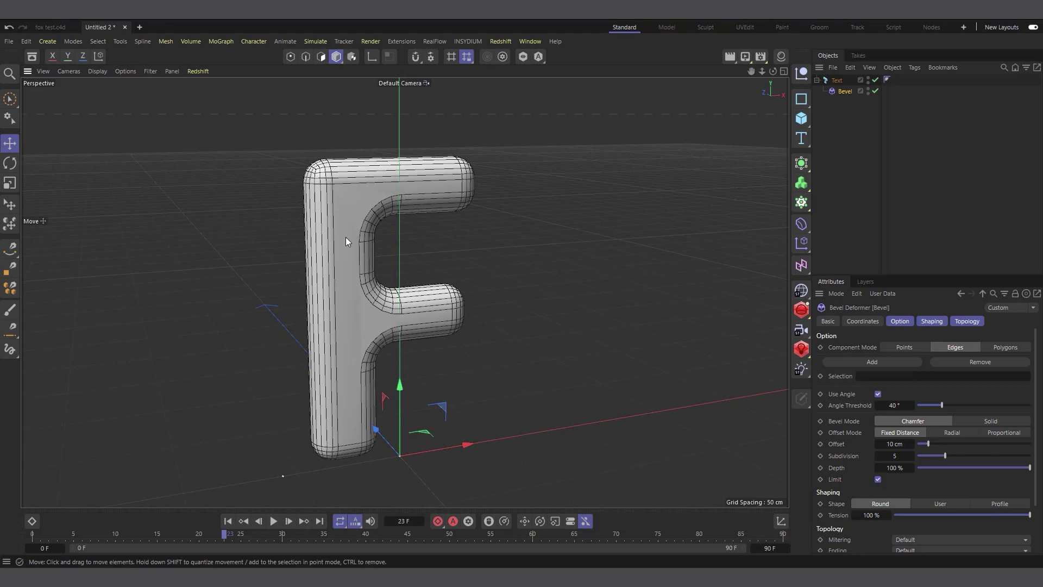
pyautogui.click(911, 444)
pyautogui.click(911, 444)
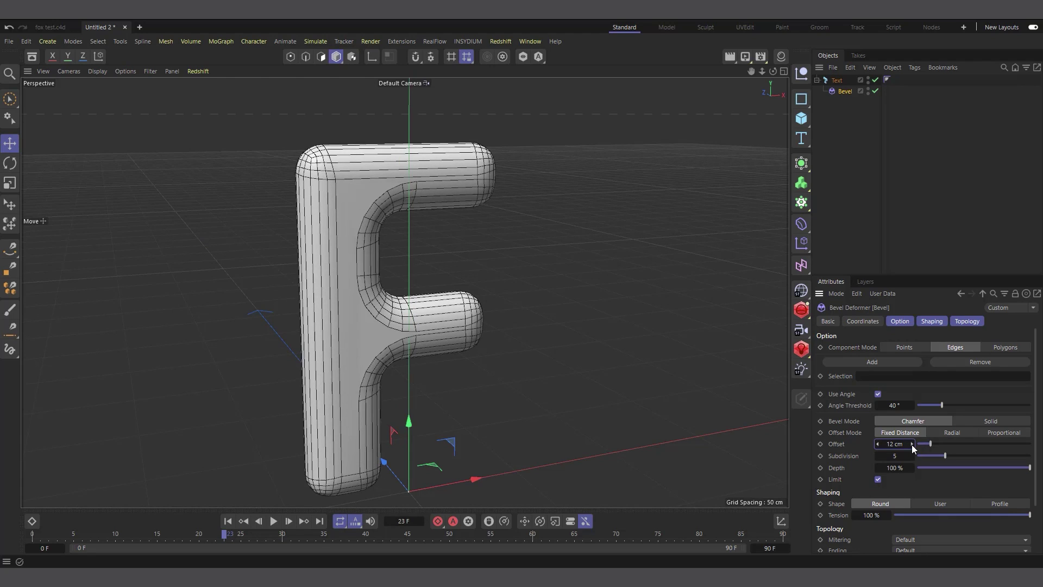
pyautogui.click(911, 444)
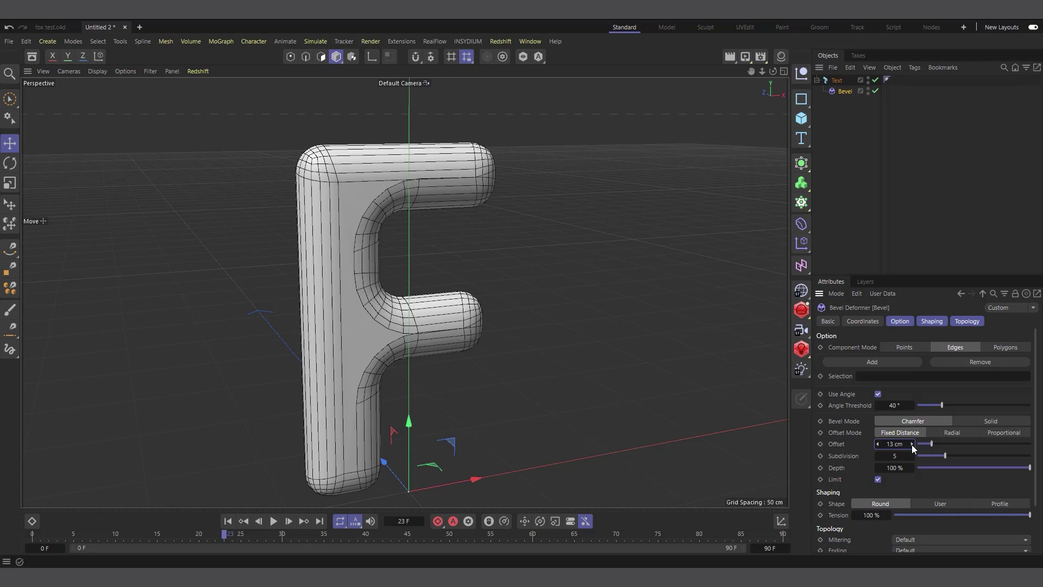
pyautogui.click(912, 444)
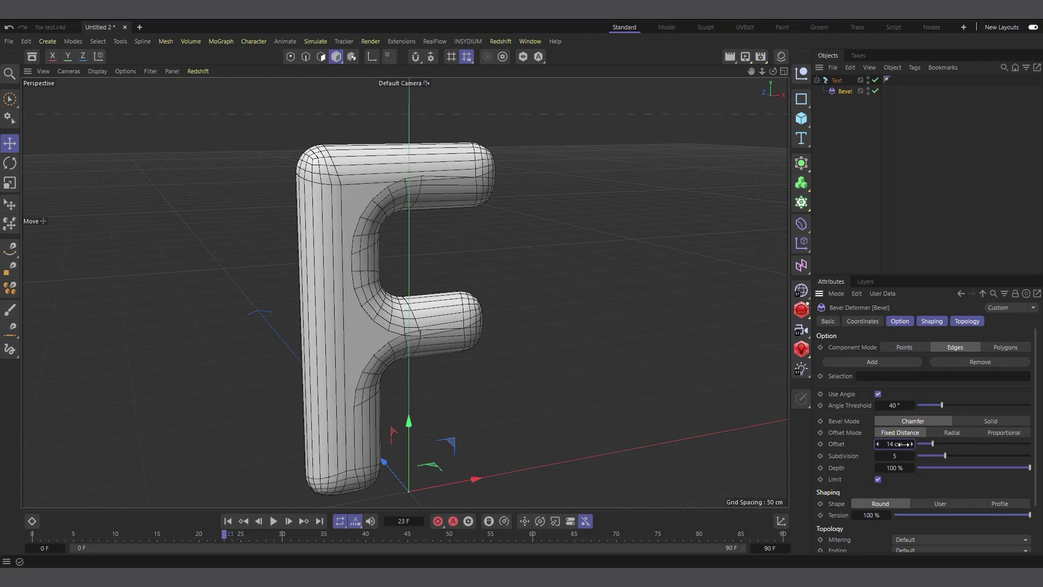
pyautogui.click(876, 444)
pyautogui.click(877, 444)
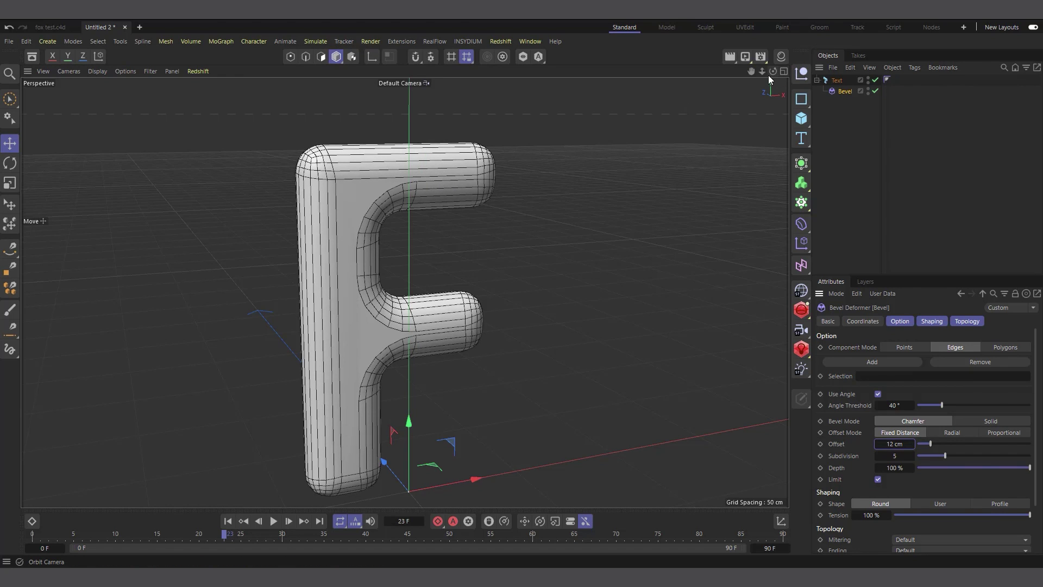
pyautogui.moveTo(772, 71); pyautogui.dragTo(798, 74)
pyautogui.keyDown('alt'); pyautogui.moveTo(384, 260); pyautogui.dragTo(309, 253); pyautogui.keyUp('alt')
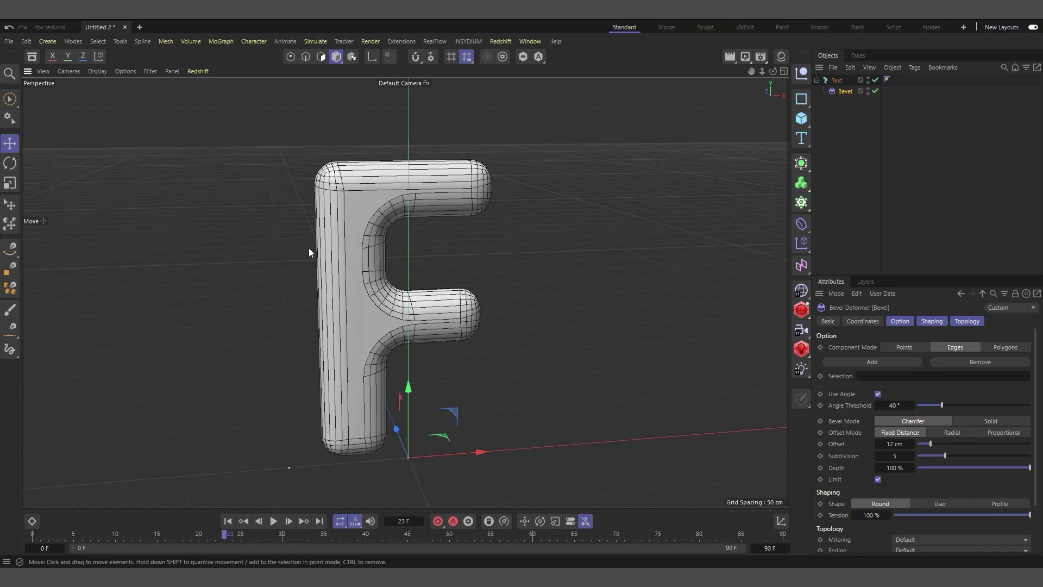
# Add a Remesh generator and nest the beveled text object under it to get an even mesh.
pyautogui.click(837, 81)
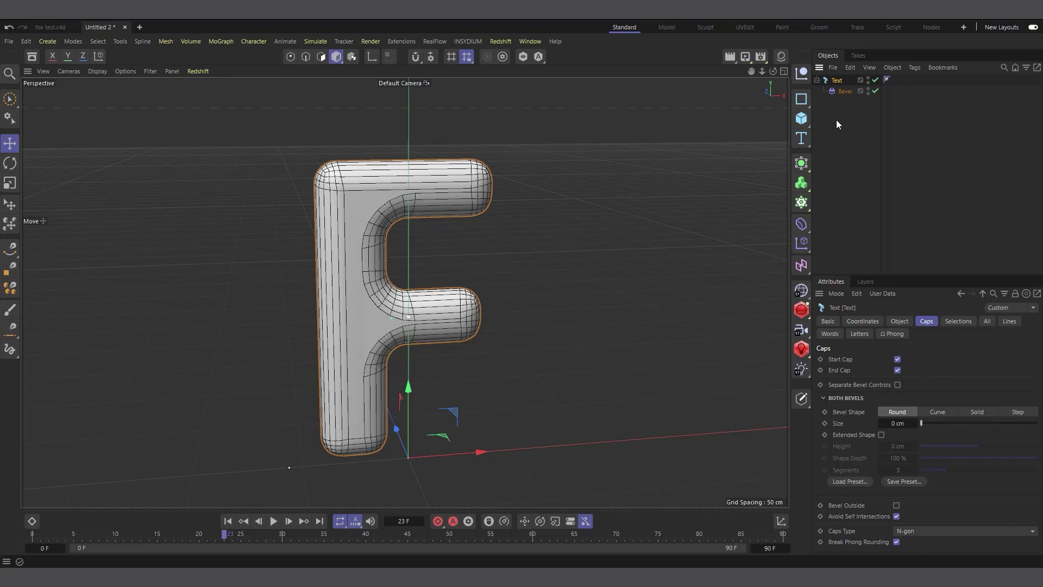
pyautogui.click(817, 80)
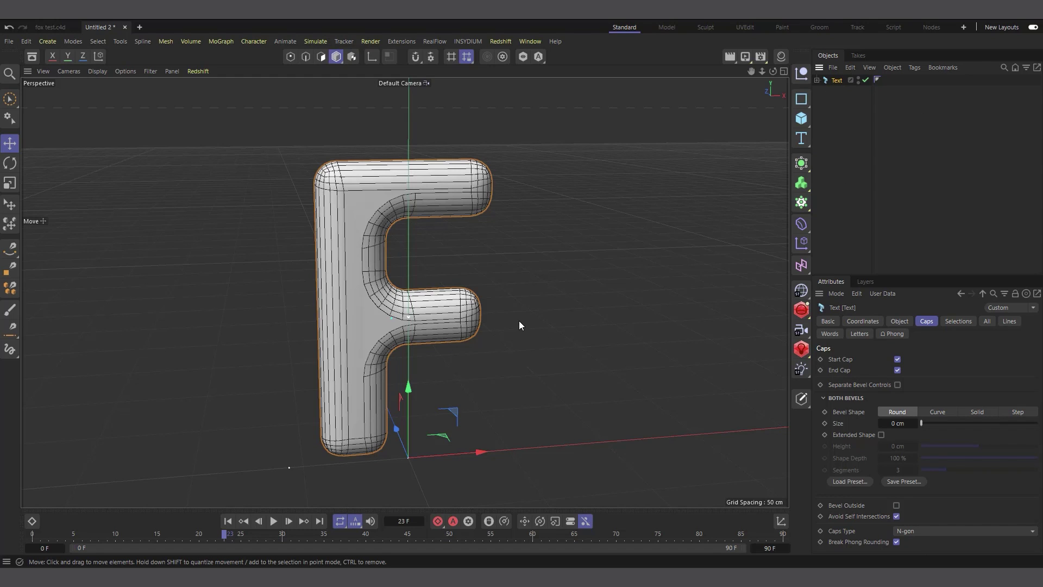
pyautogui.click(804, 165)
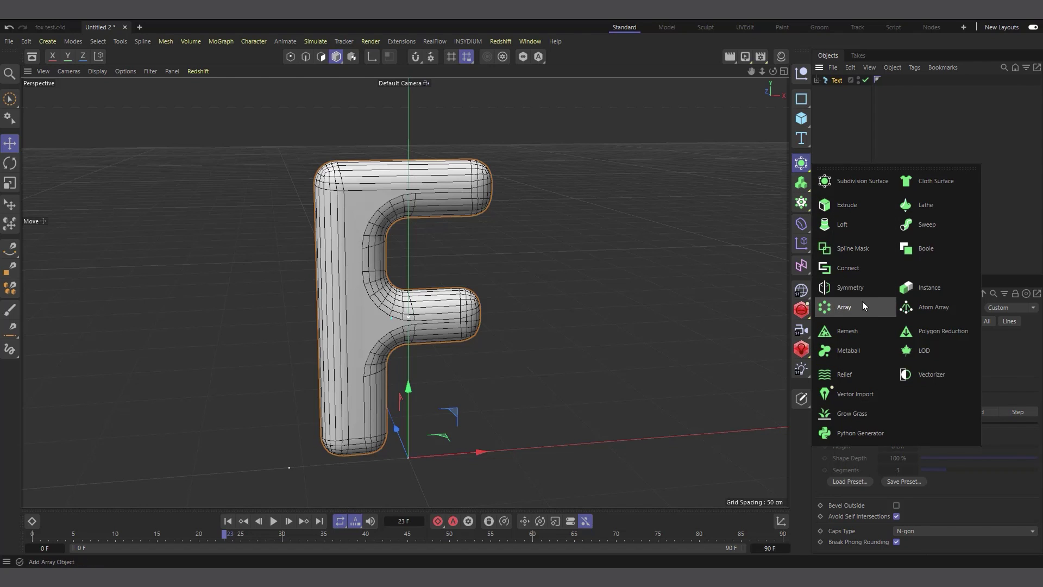
pyautogui.click(855, 333)
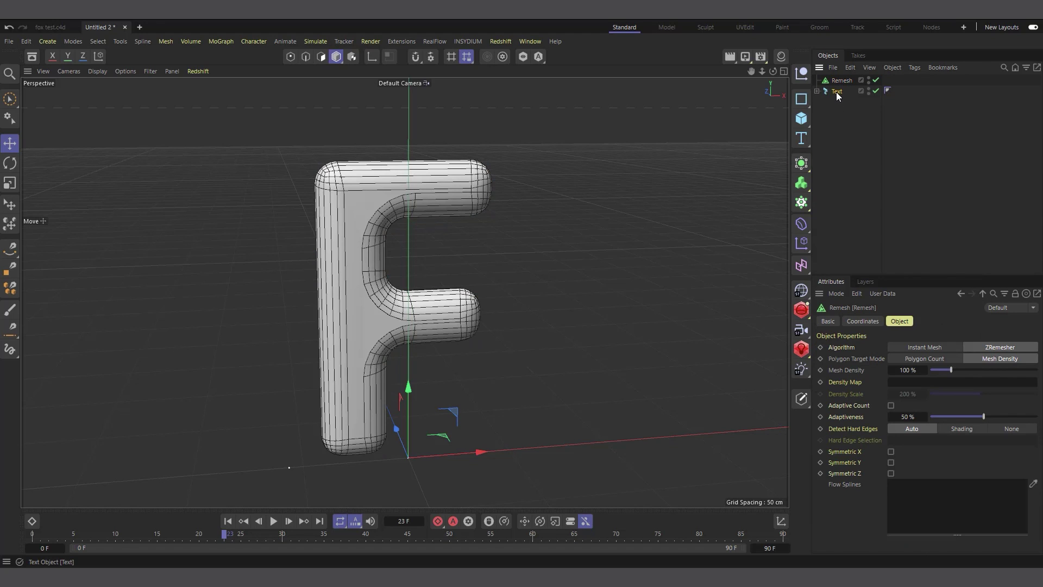
pyautogui.moveTo(839, 95); pyautogui.dragTo(842, 80)
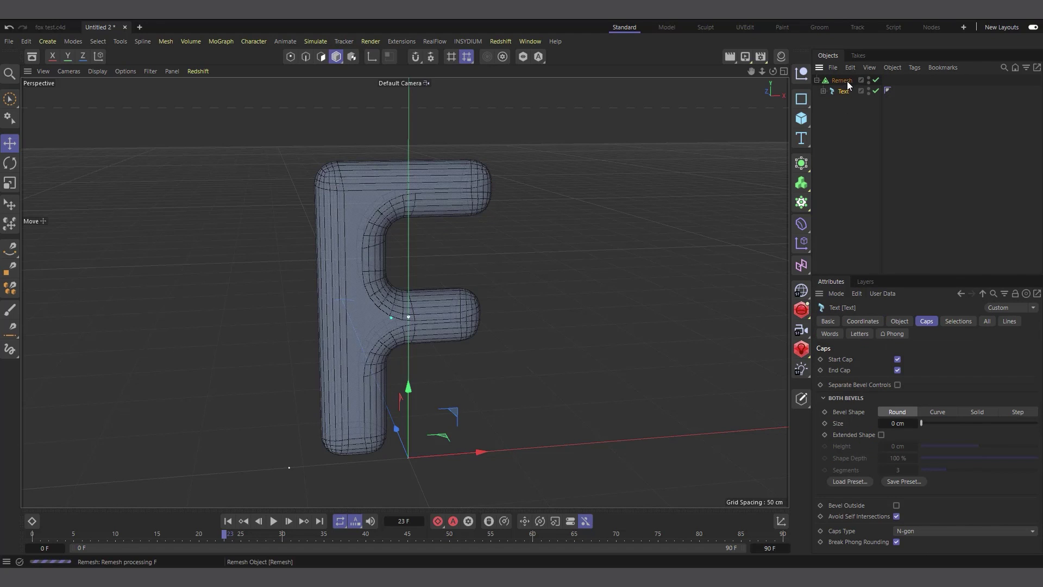
pyautogui.scroll(3, 584, 344)
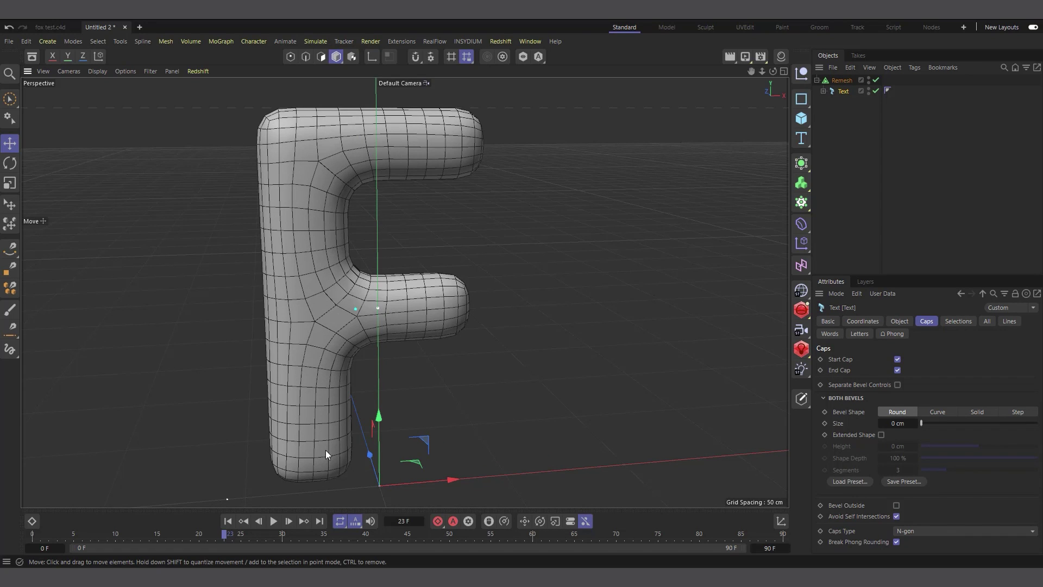
pyautogui.moveTo(772, 72); pyautogui.dragTo(775, 70)
pyautogui.click(841, 79)
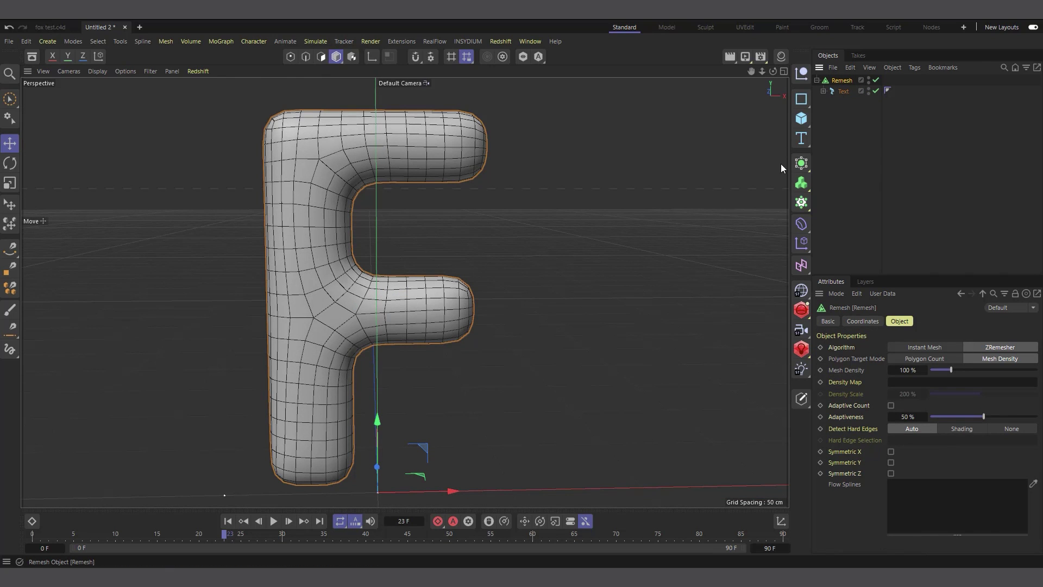
pyautogui.click(843, 91)
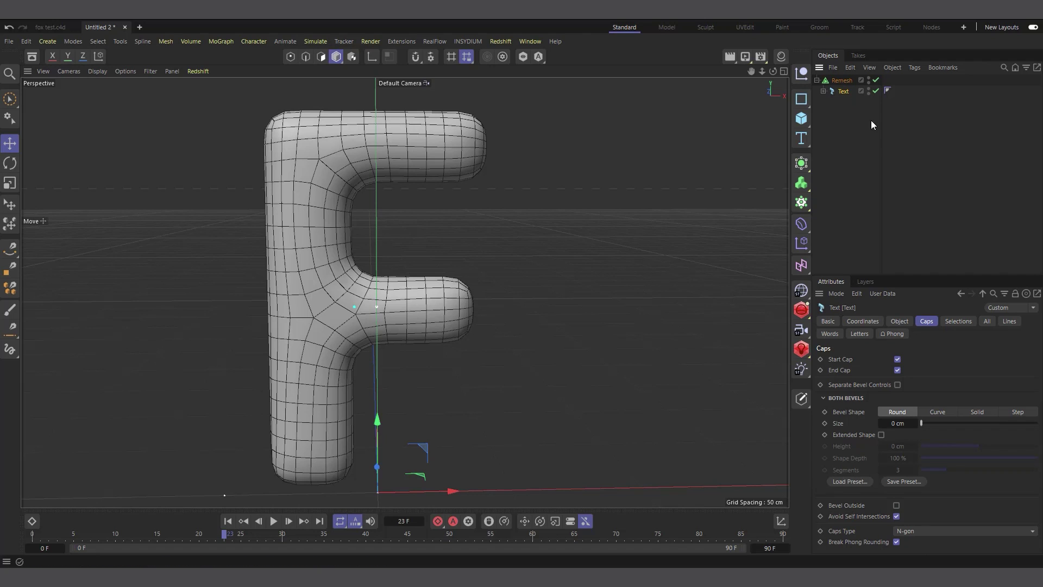
# Set the Remesh generator's mesh density to 200% for a finer polygon grid on the letter.
pyautogui.click(842, 81)
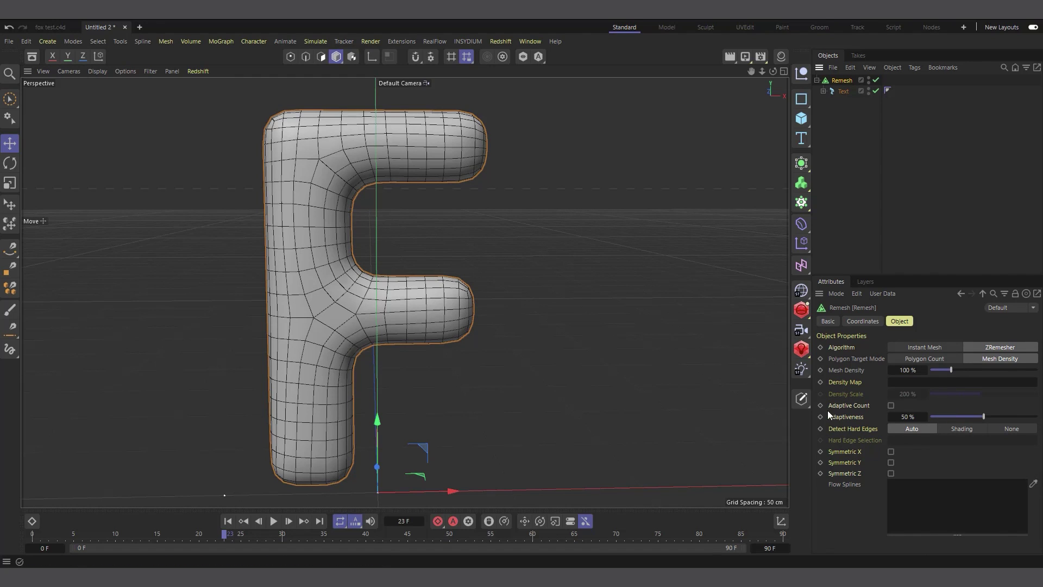
pyautogui.click(907, 370)
pyautogui.write('200')
pyautogui.press('Return')
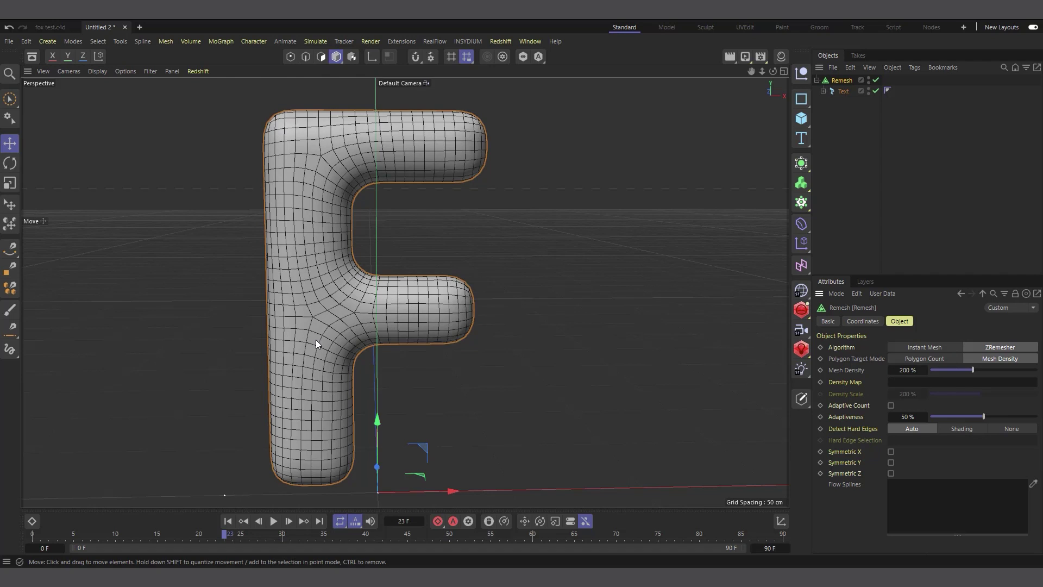
pyautogui.scroll(-1, 316, 342)
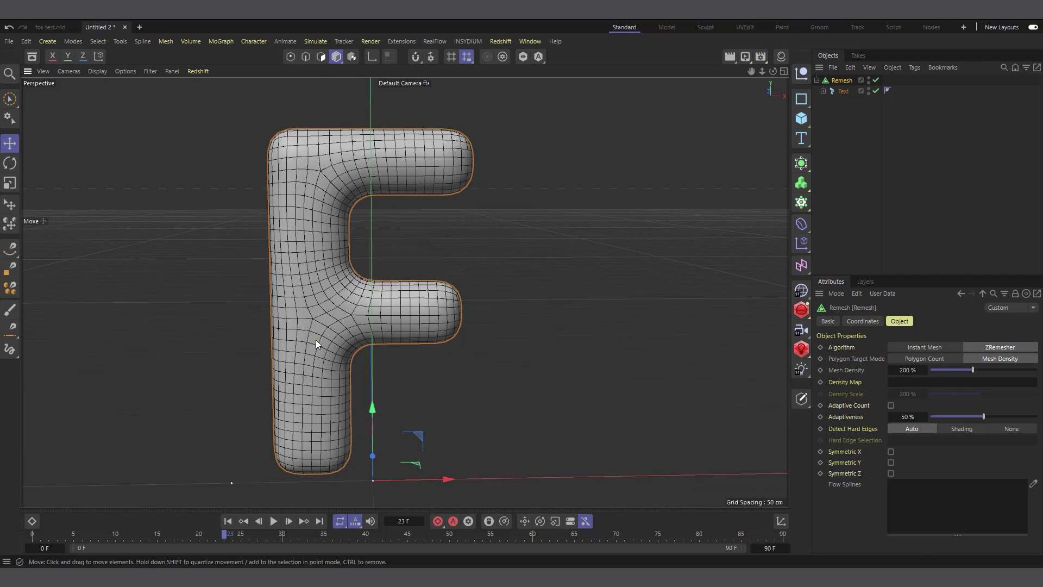
# Add a Null object and nest the Remesh generator under it.
pyautogui.click(816, 80)
pyautogui.click(802, 74)
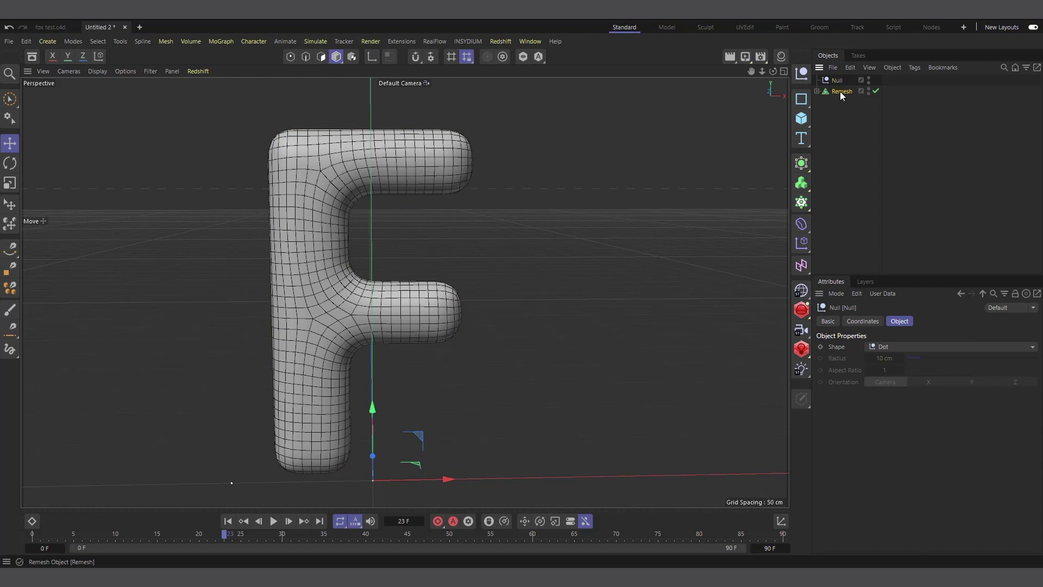
pyautogui.moveTo(839, 92); pyautogui.dragTo(838, 83)
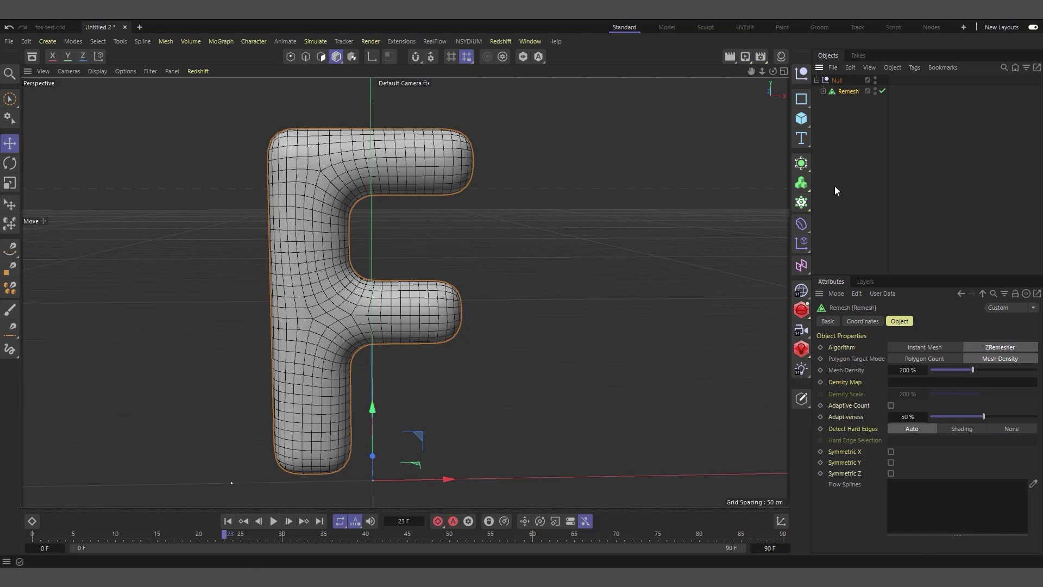
# Add a PolyFX deformer and place it inside the Null, above the Remesh generator.
pyautogui.click(221, 39)
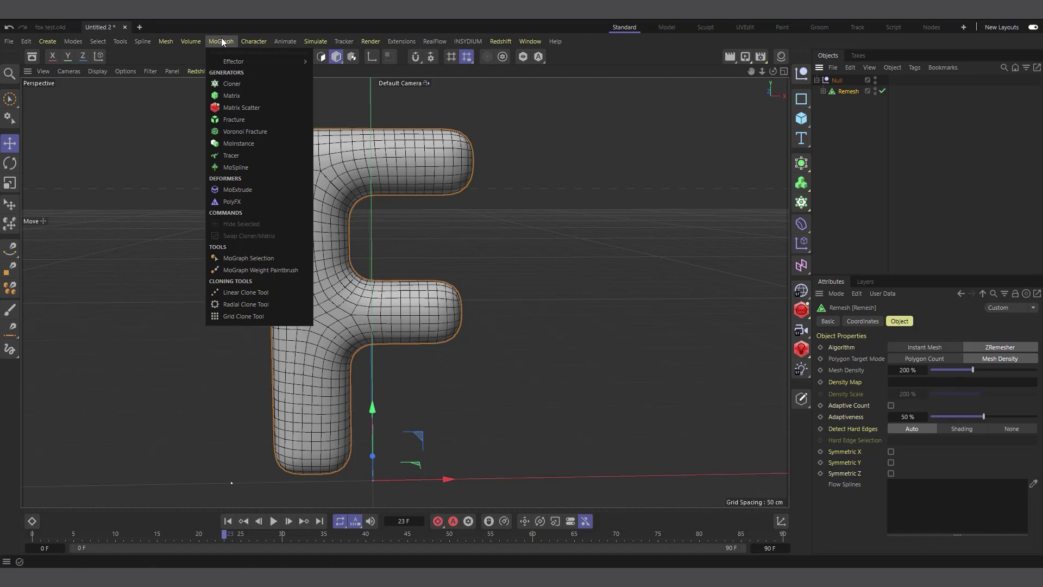
pyautogui.click(233, 204)
pyautogui.moveTo(840, 85); pyautogui.dragTo(845, 95)
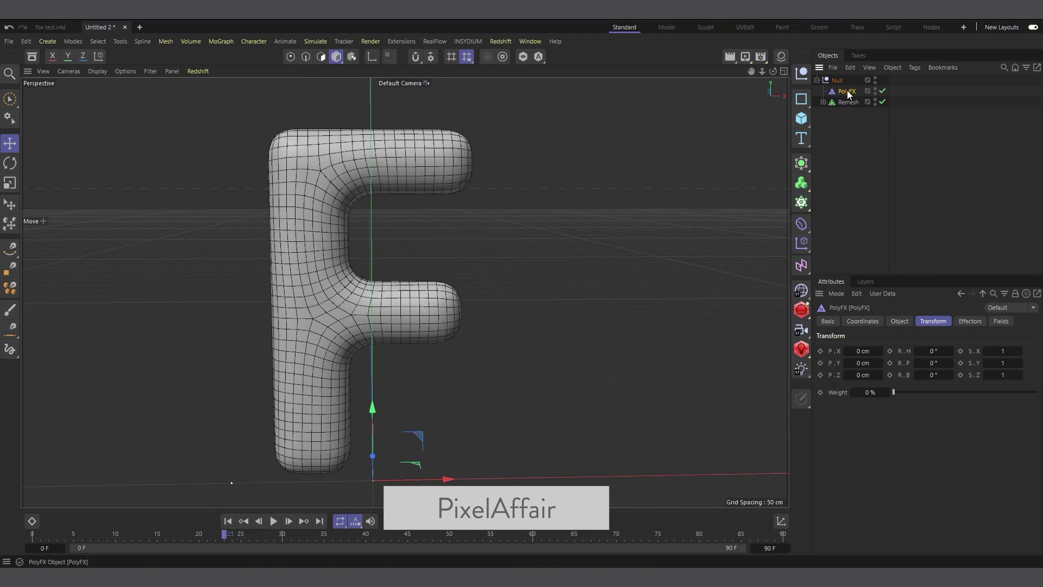
# Set the PolyFX pitch rotation (R.P) to 15° to tilt the letter's polygons.
pyautogui.click(934, 362)
pyautogui.write('15')
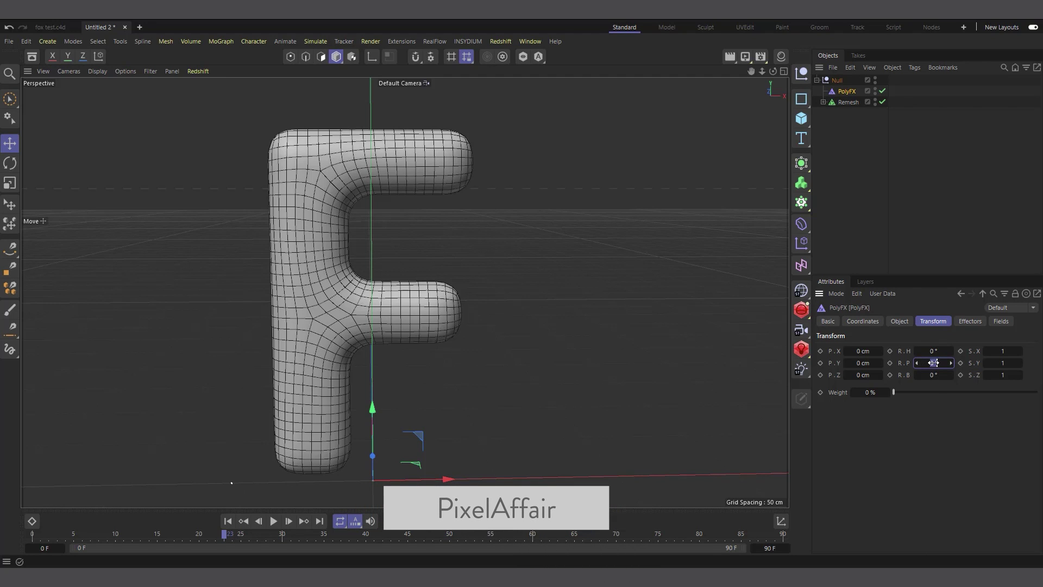
pyautogui.press('Return')
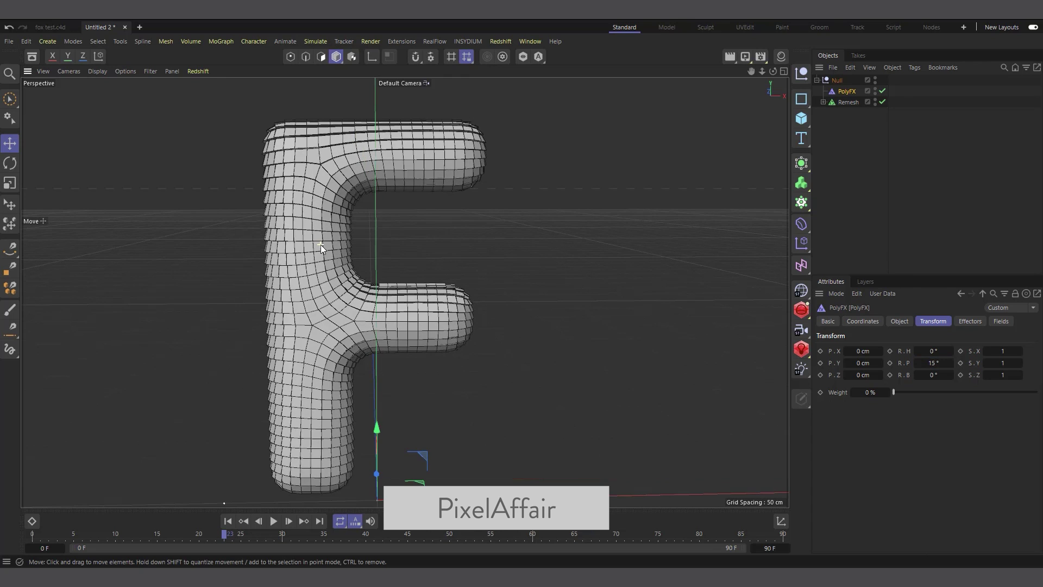
pyautogui.moveTo(773, 72); pyautogui.dragTo(292, 268)
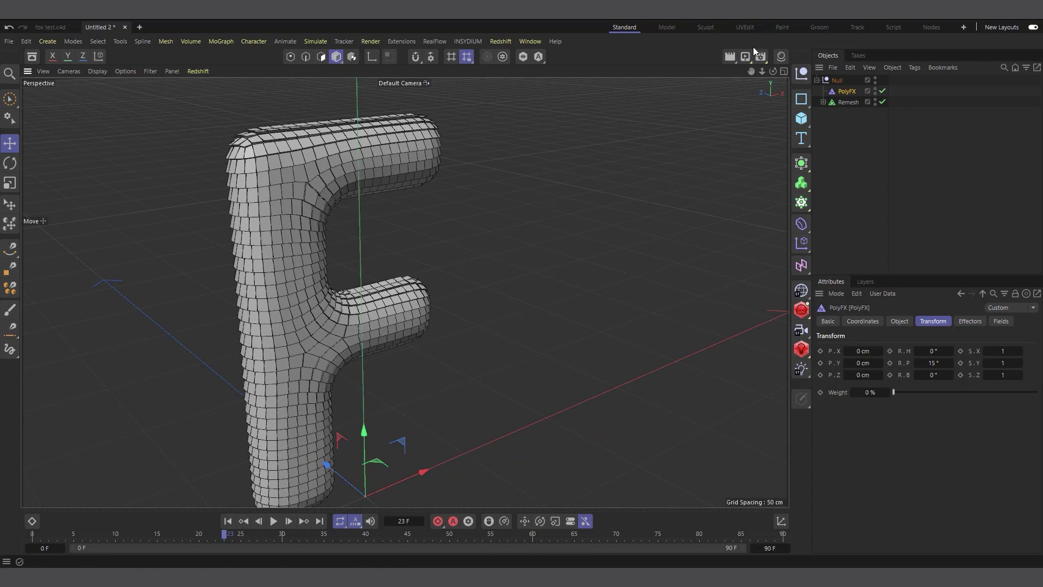
pyautogui.moveTo(777, 70); pyautogui.dragTo(869, 52)
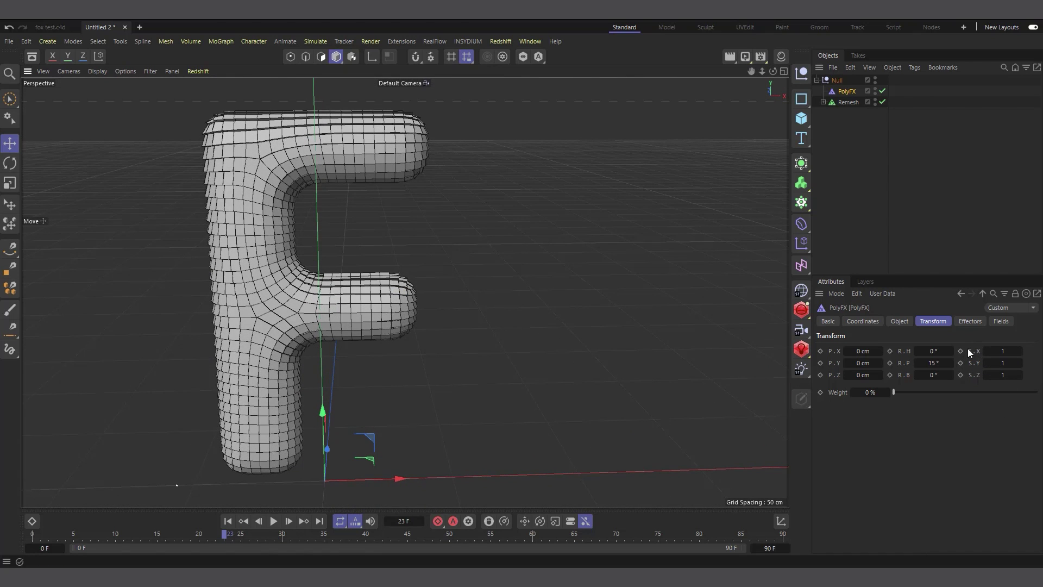
# Set the PolyFX scale to 2 in Y and 1.5 in X so the tilted polygons overlap.
pyautogui.click(998, 363)
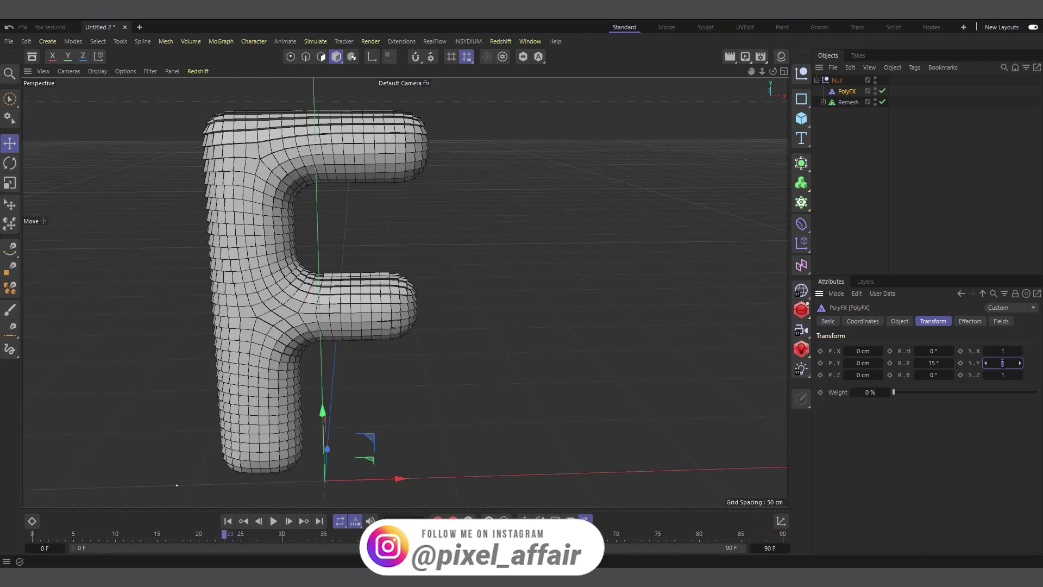
pyautogui.press('Return')
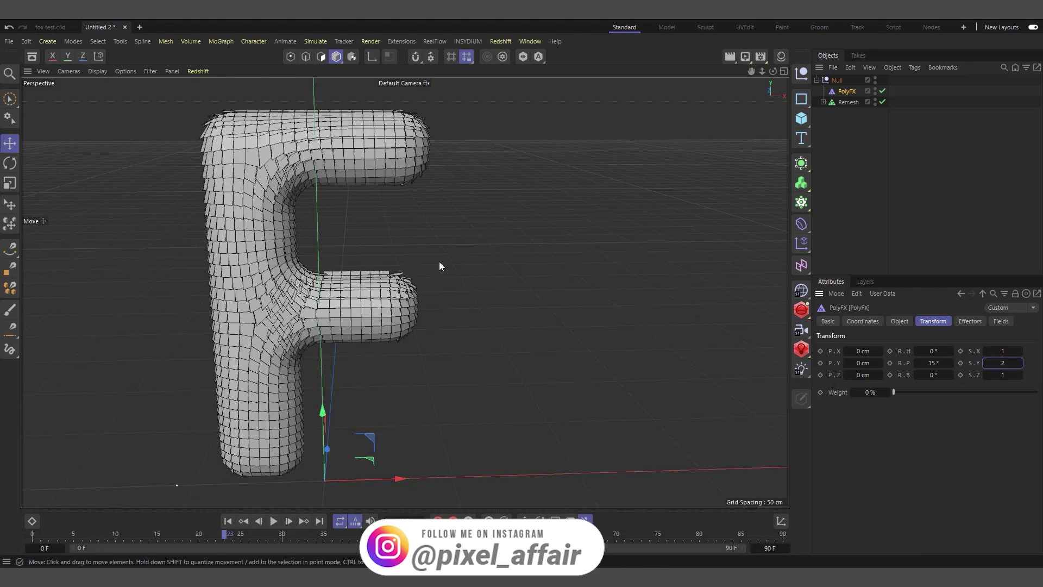
pyautogui.moveTo(772, 72); pyautogui.dragTo(747, 73)
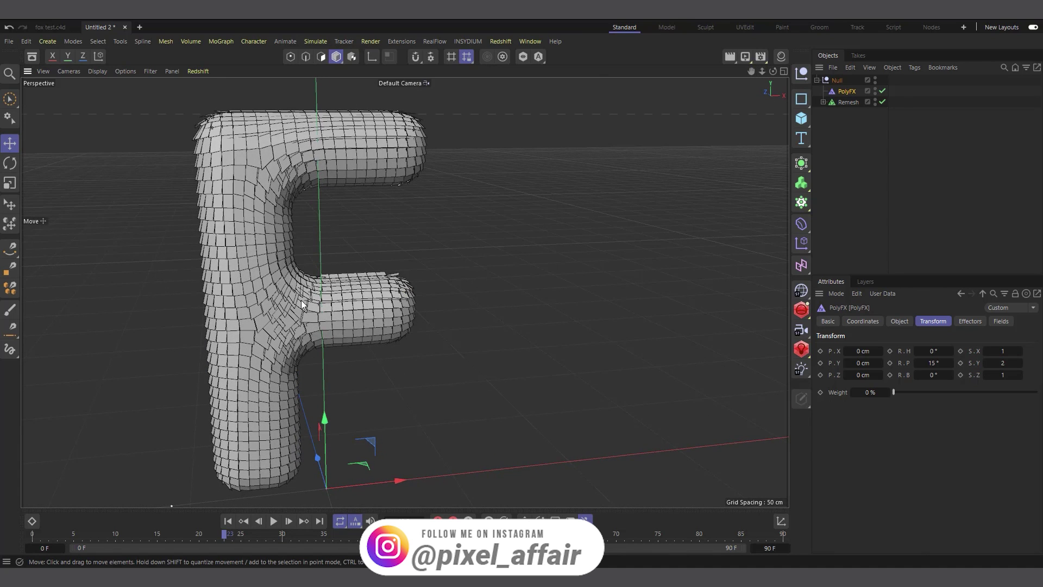
pyautogui.scroll(1, 305, 306)
pyautogui.click(1003, 352)
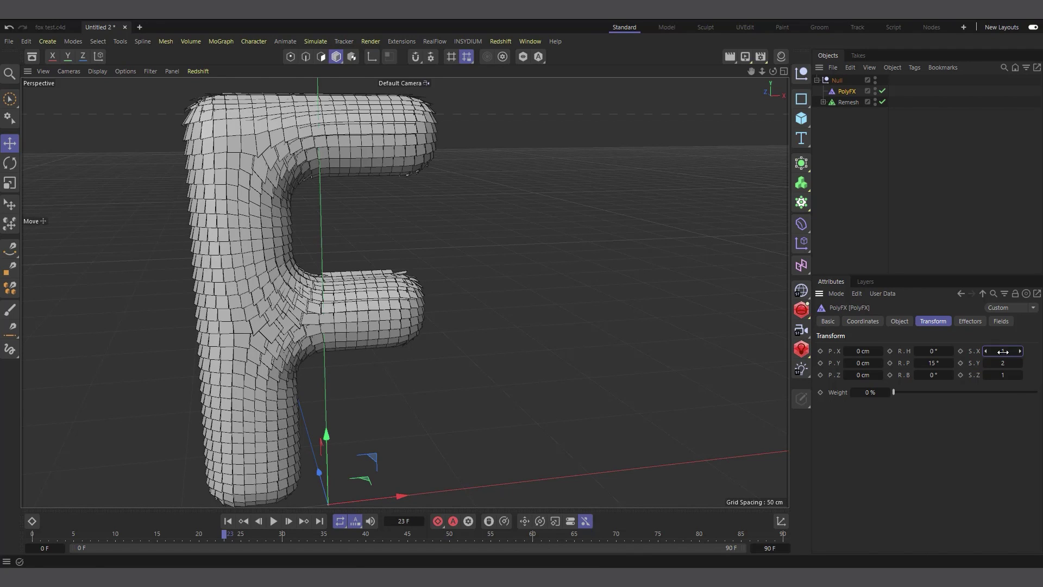
pyautogui.write('1.5')
pyautogui.press('Return')
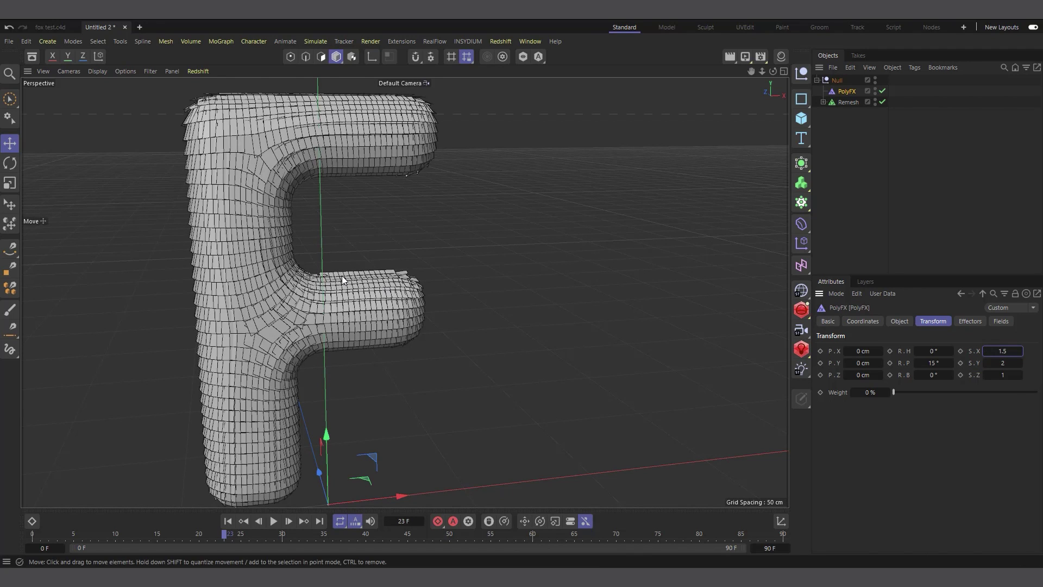
# Add a Cloth Surface generator and nest the Null with the PolyFX letter under it.
pyautogui.click(836, 79)
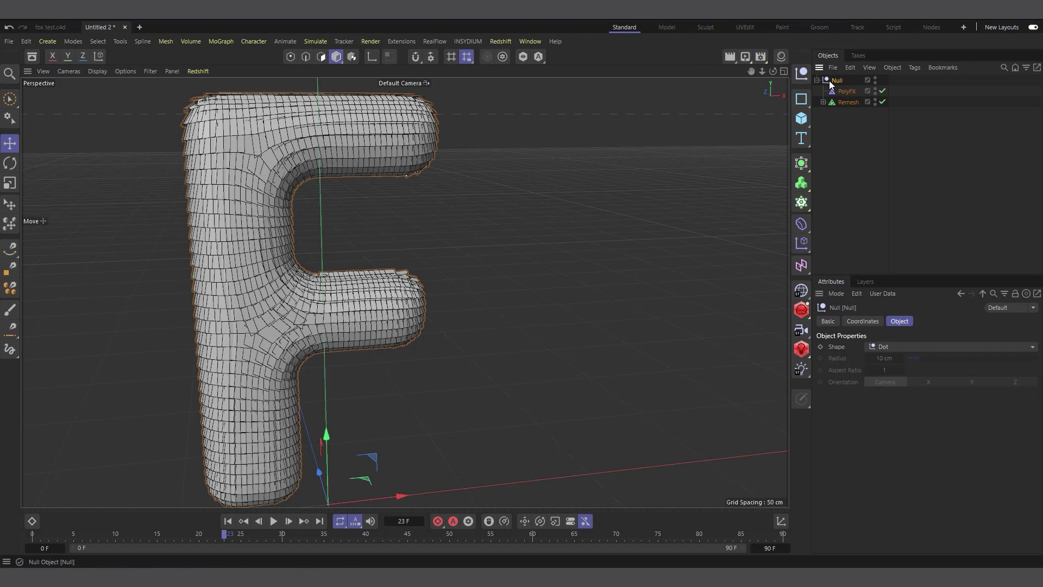
pyautogui.click(803, 164)
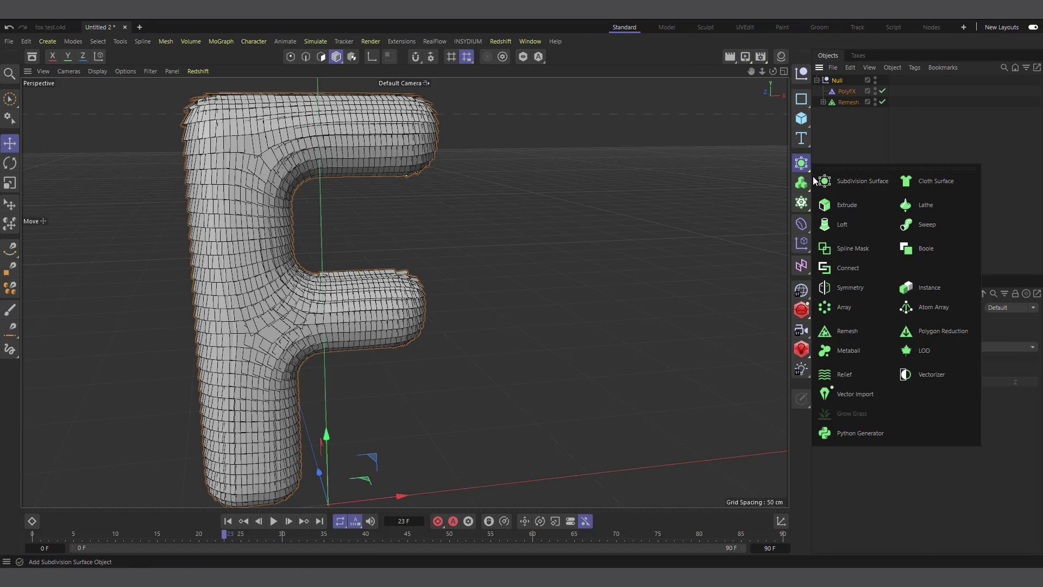
pyautogui.click(921, 182)
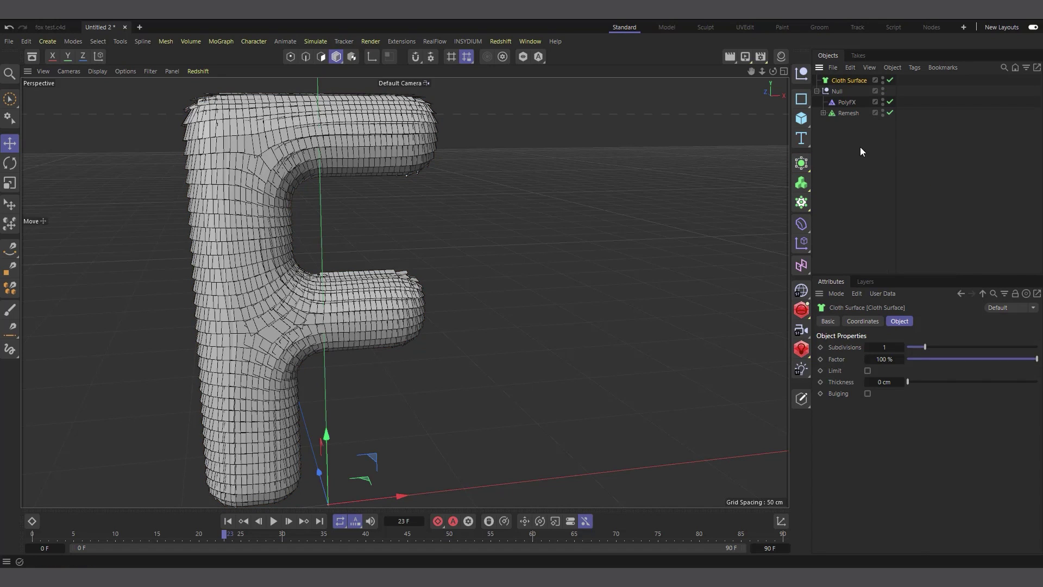
pyautogui.click(816, 90)
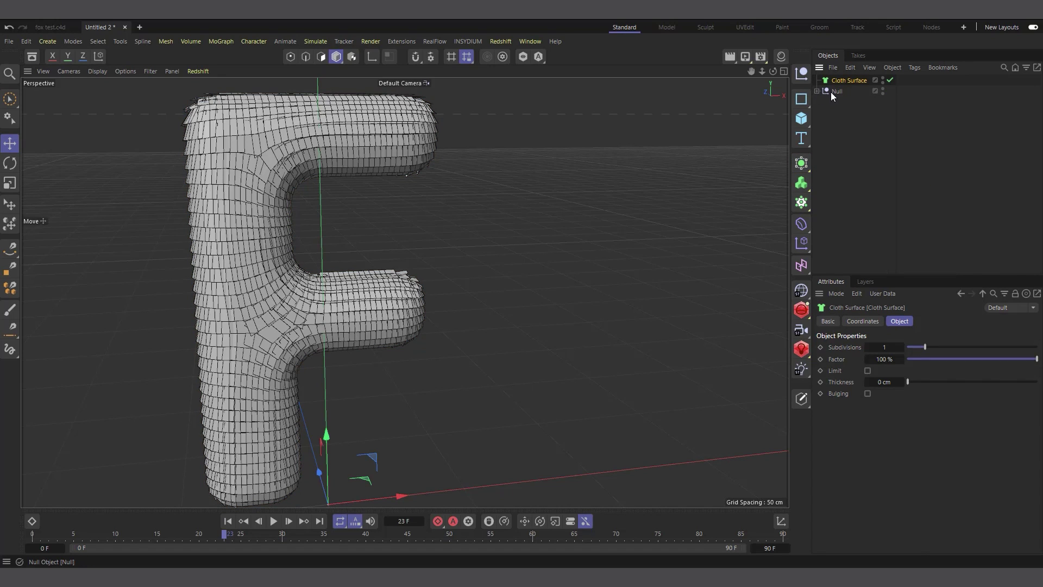
pyautogui.moveTo(832, 92); pyautogui.dragTo(855, 80)
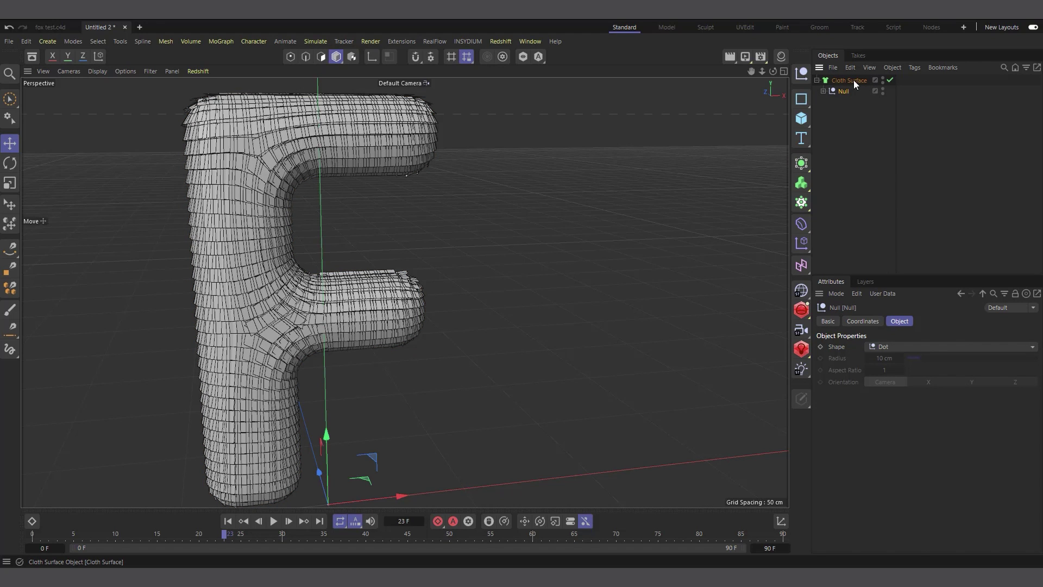
# Set the Cloth Surface's subdivisions to 0 and its thickness to 2 cm to give the scales volume.
pyautogui.click(850, 80)
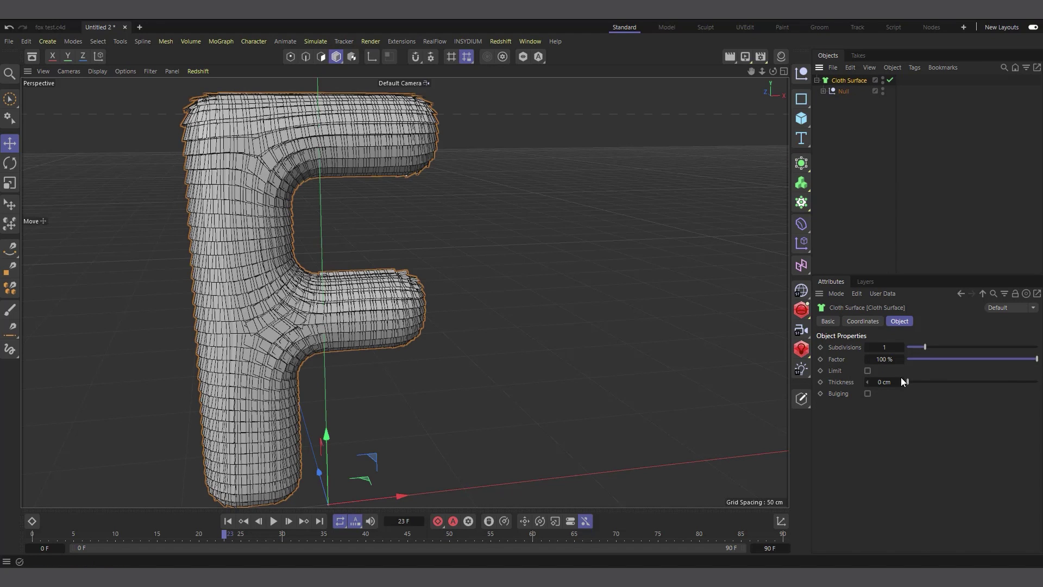
pyautogui.scroll(3, 249, 342)
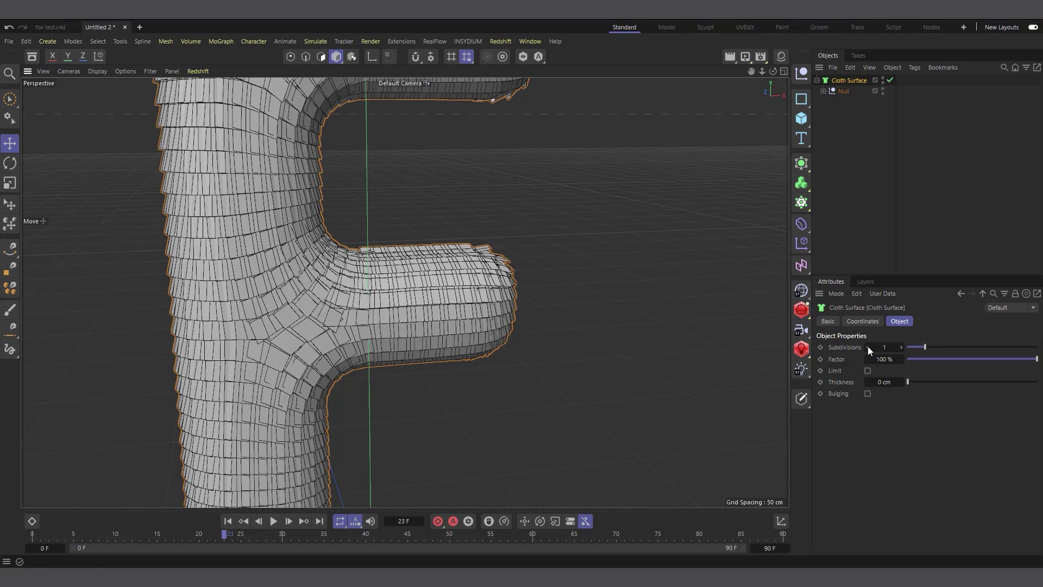
pyautogui.click(868, 346)
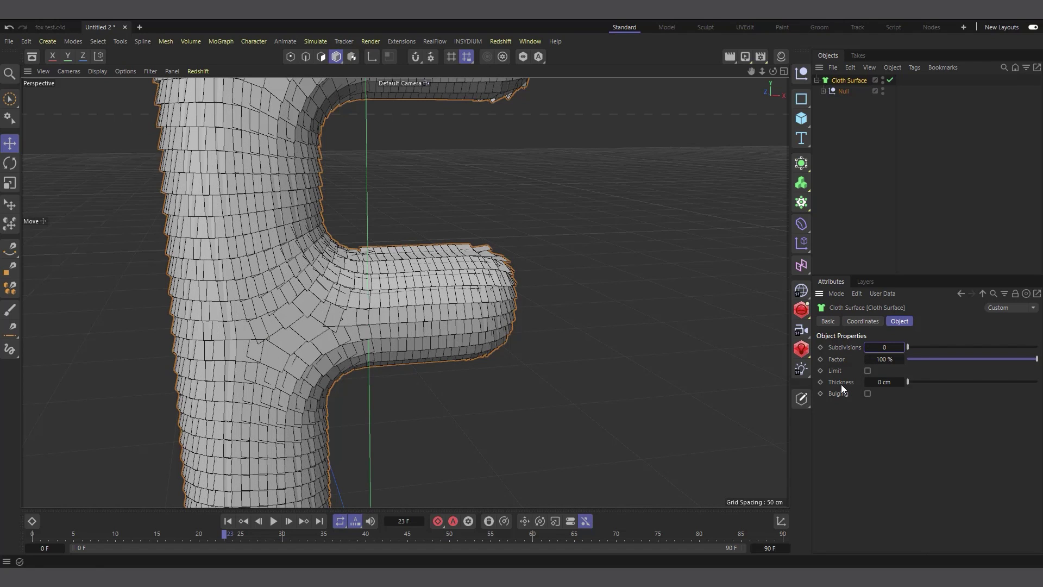
pyautogui.scroll(1, 289, 302)
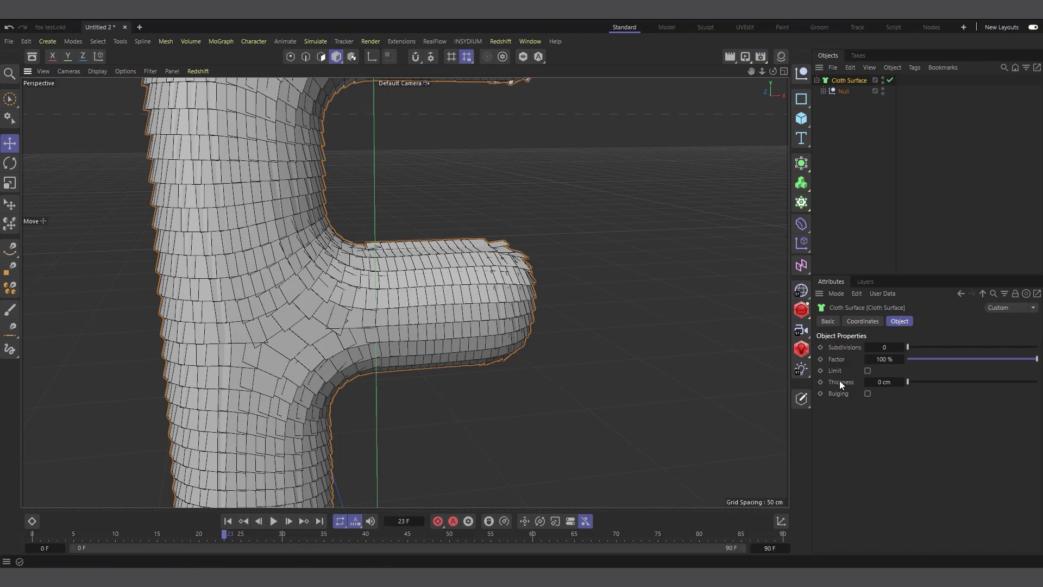
pyautogui.click(880, 382)
pyautogui.write('2')
pyautogui.press('Return')
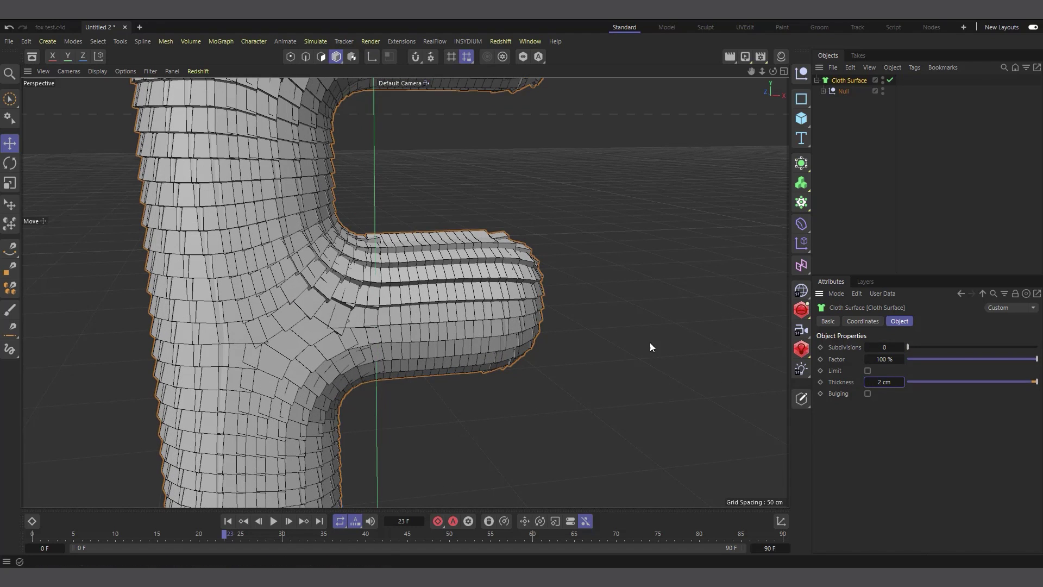
pyautogui.scroll(-2, 419, 321)
pyautogui.scroll(-2, 466, 347)
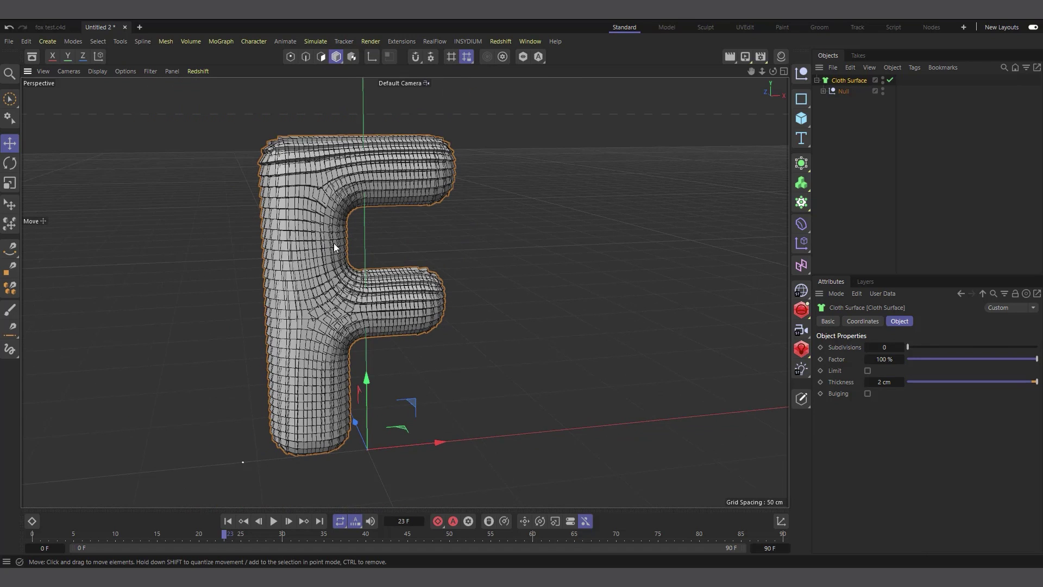
pyautogui.scroll(2, 303, 158)
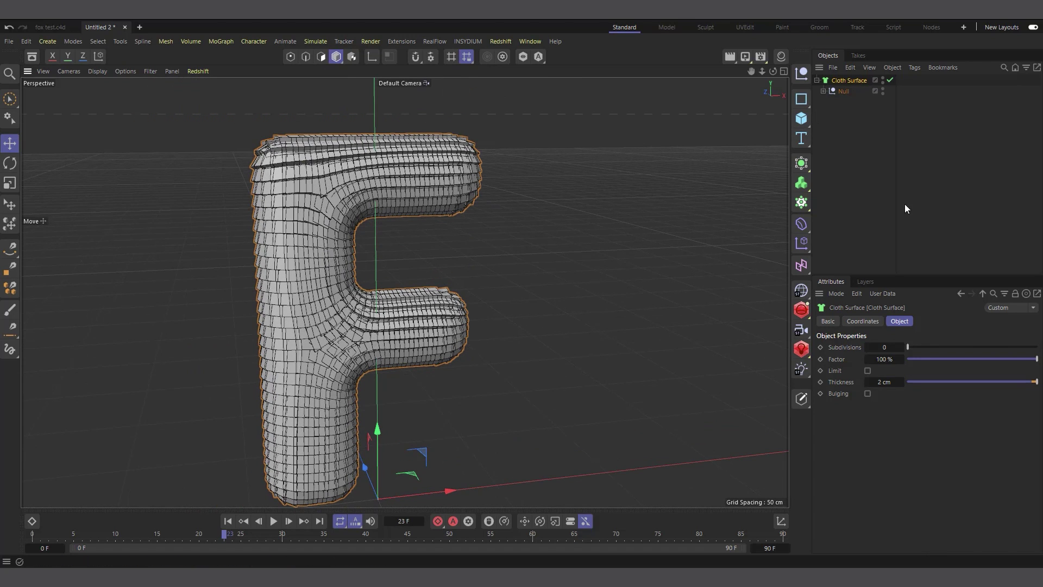
# Nest the Cloth Surface under a new Subdivision Surface generator and switch the viewport to Gouraud Shading.
pyautogui.click(803, 169)
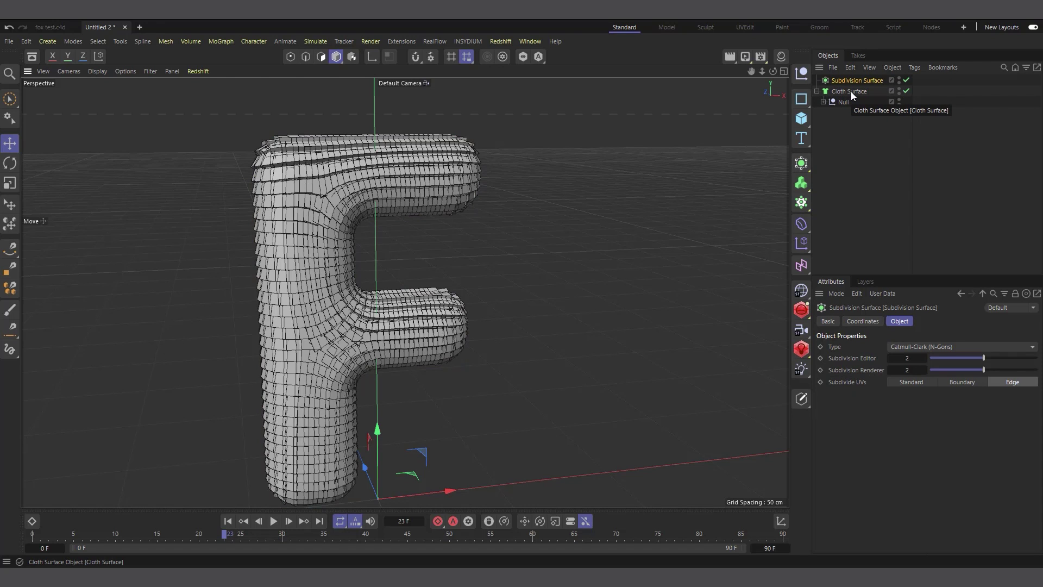
pyautogui.moveTo(850, 92); pyautogui.dragTo(868, 77)
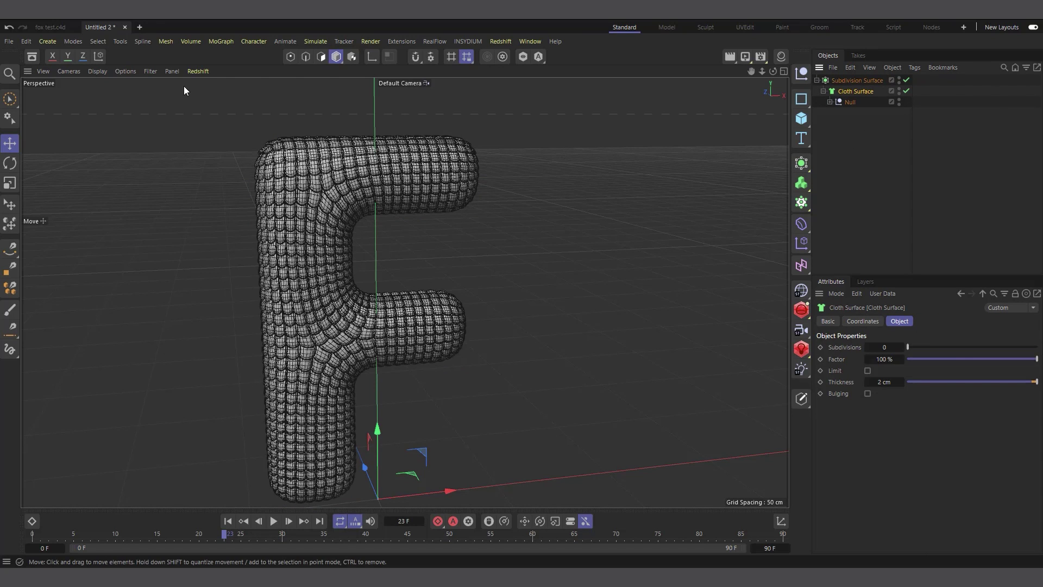
pyautogui.click(98, 72)
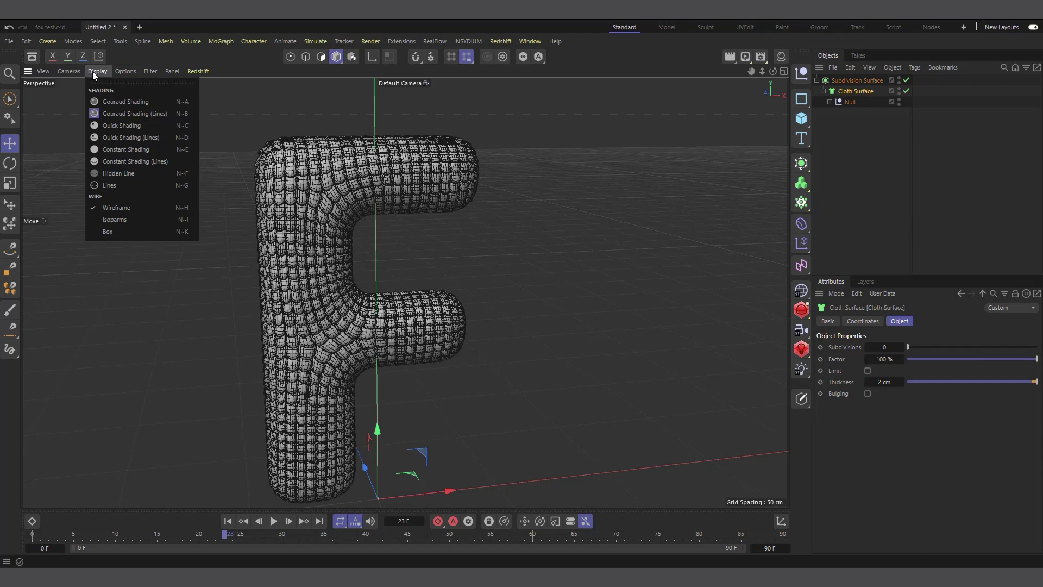
pyautogui.click(107, 103)
pyautogui.scroll(-3, 331, 208)
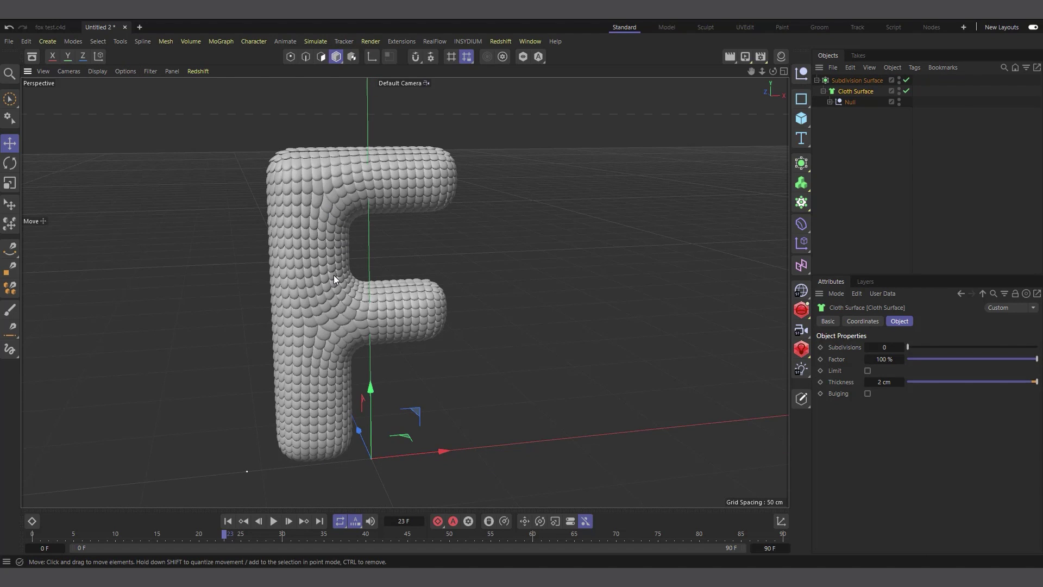
pyautogui.scroll(3, 333, 280)
pyautogui.keyDown('alt'); pyautogui.moveTo(380, 255); pyautogui.dragTo(409, 276); pyautogui.keyUp('alt')
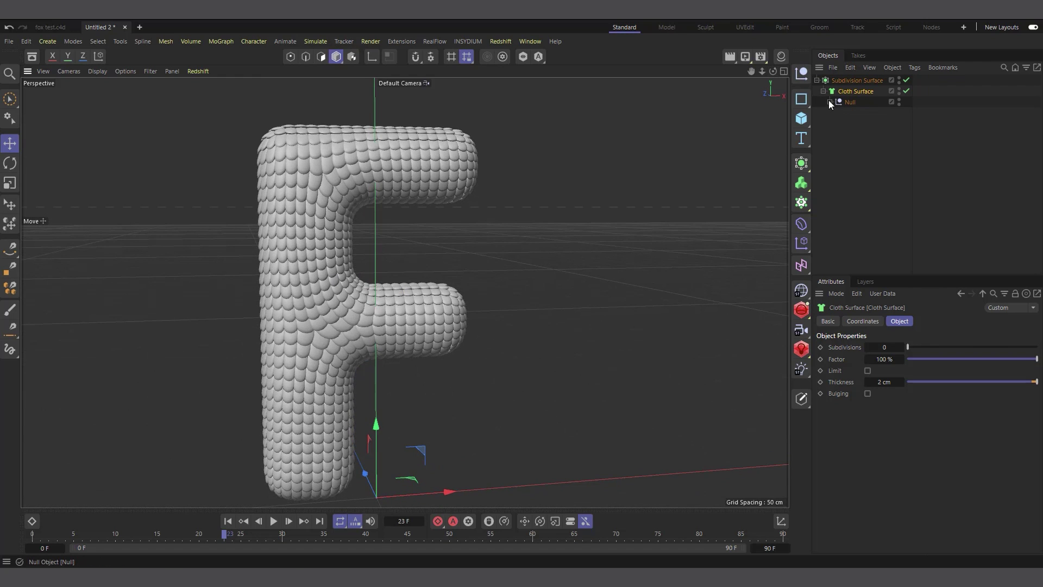
# Raise the pitch rotation (R.P) of the PolyFX deformer inside the Null to 26°.
pyautogui.click(830, 102)
pyautogui.click(853, 115)
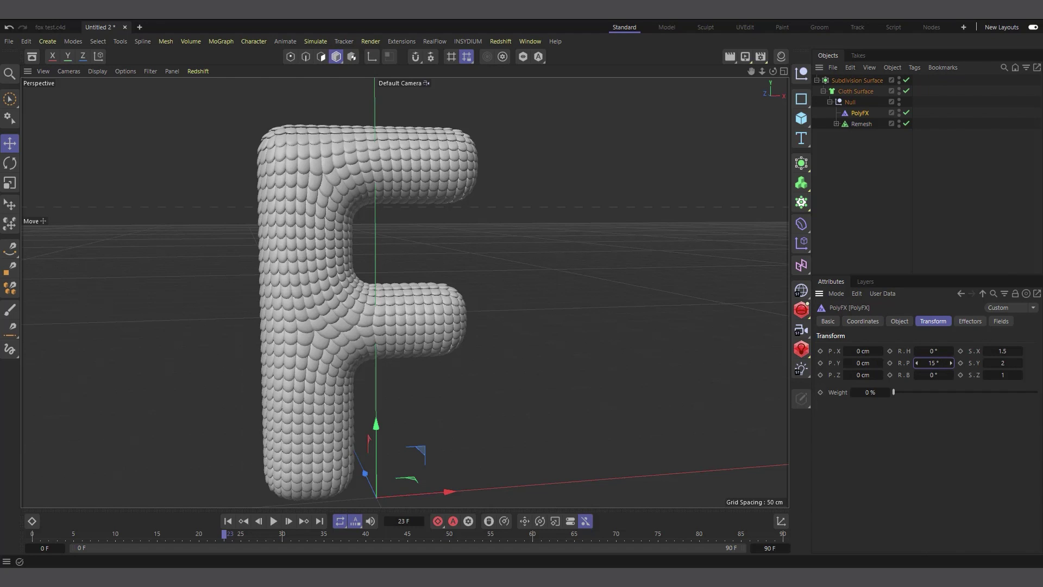
pyautogui.moveTo(934, 362); pyautogui.dragTo(950, 363)
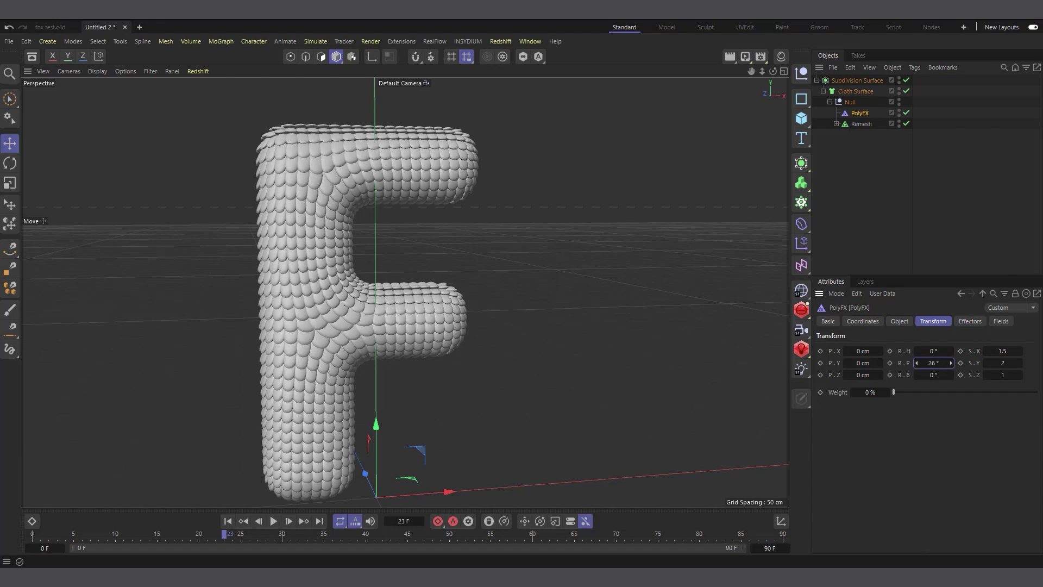
# Set the pitch rotation (R.P) of the PolyFX deformer to 25°.
pyautogui.click(935, 363)
pyautogui.write('25')
pyautogui.press('Return')
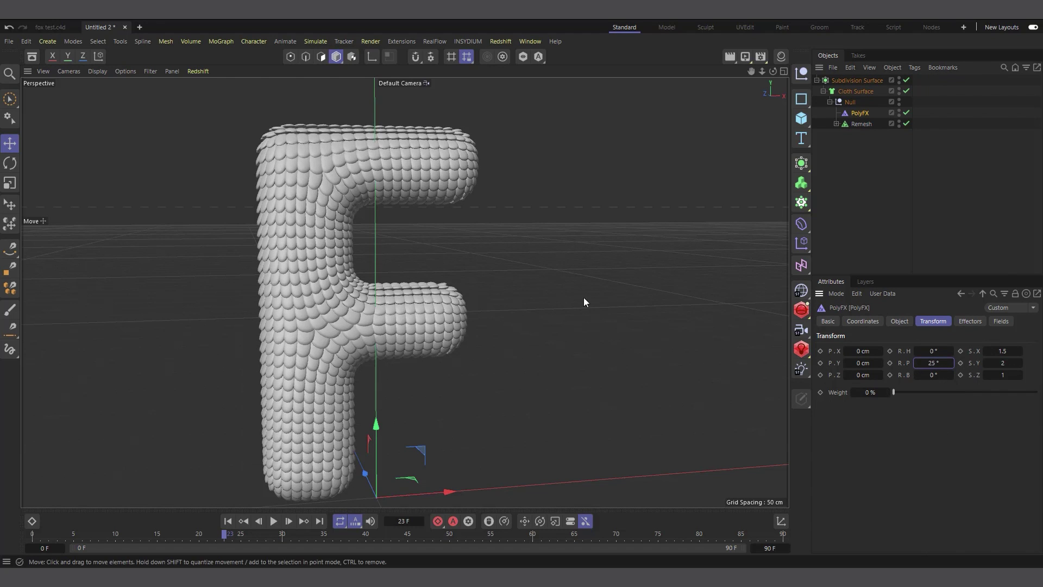
pyautogui.scroll(2, 302, 325)
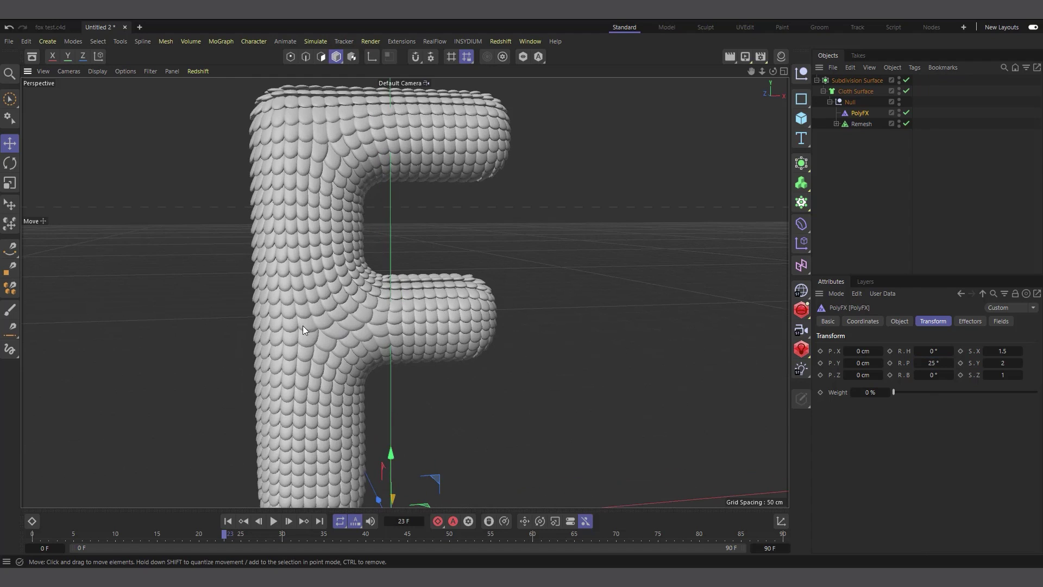
# Try a Y scale (S.Y) of 3 on the PolyFX deformer and undo that change.
pyautogui.click(1004, 363)
pyautogui.write('3')
pyautogui.press('Return')
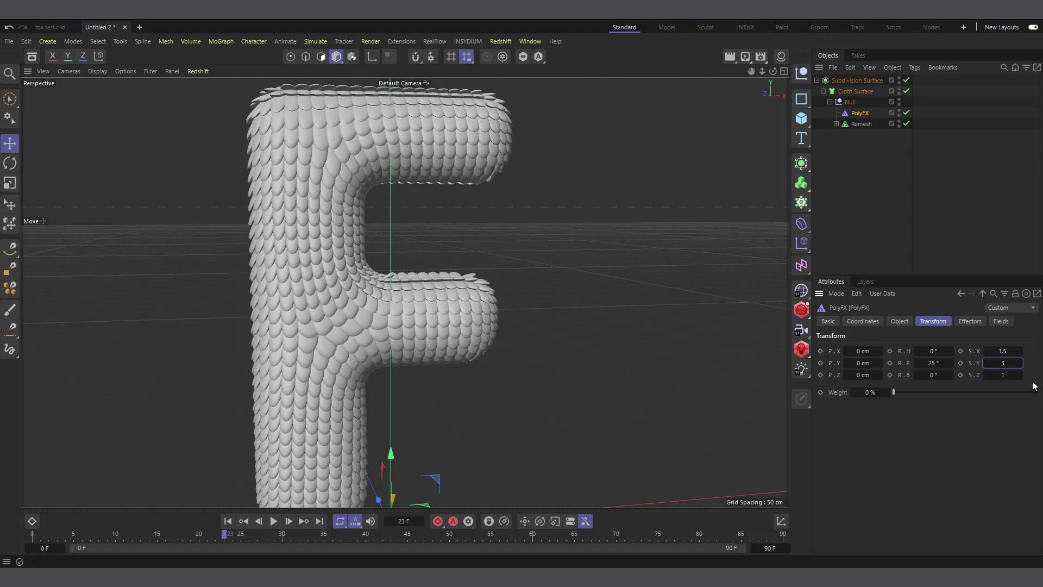
pyautogui.hotkey('ctrl', 'z')
pyautogui.click(1003, 363)
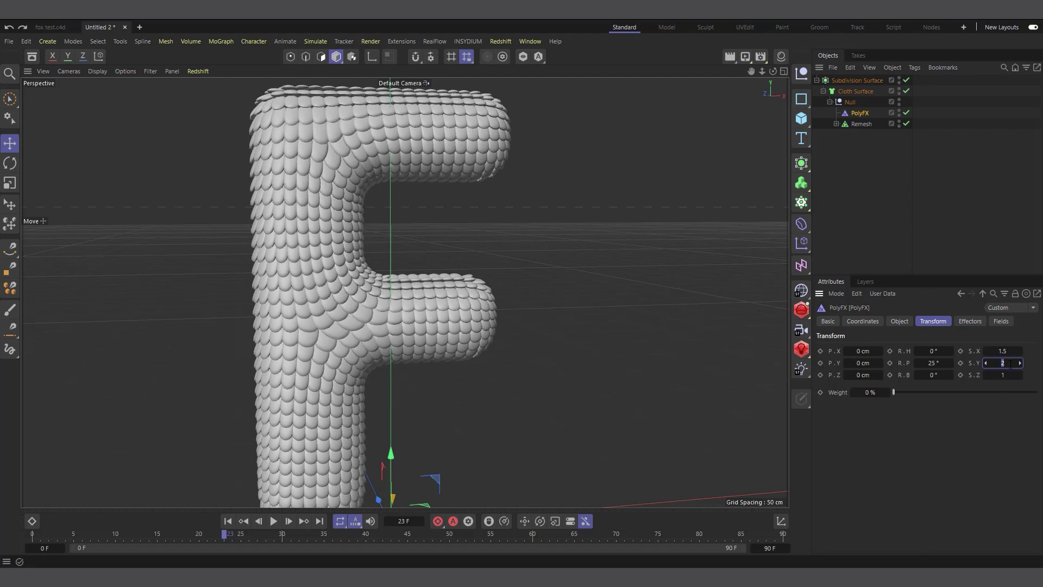
pyautogui.press('Return')
pyautogui.scroll(-3, 283, 281)
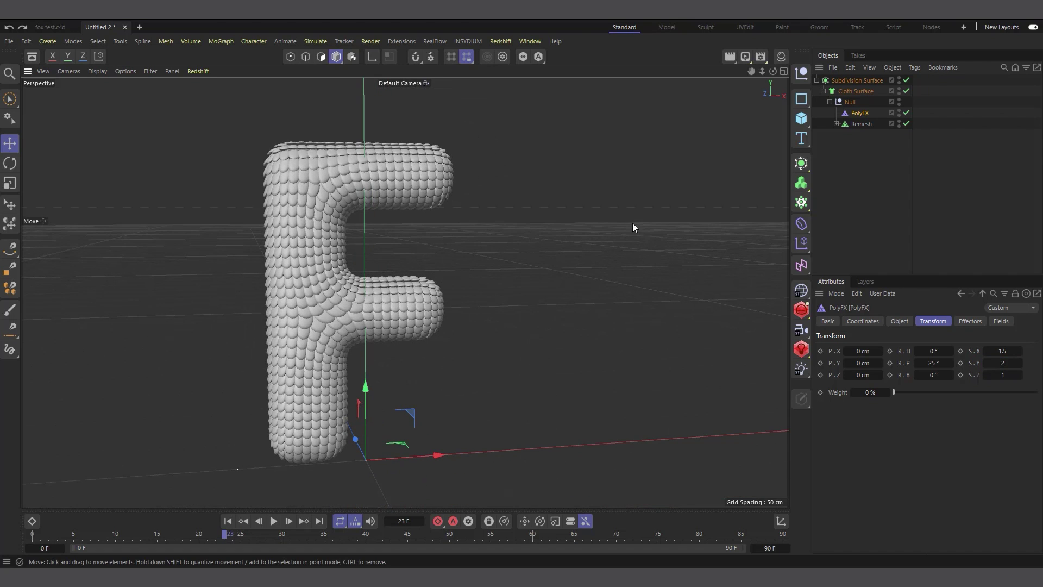
pyautogui.moveTo(772, 71); pyautogui.dragTo(717, 76)
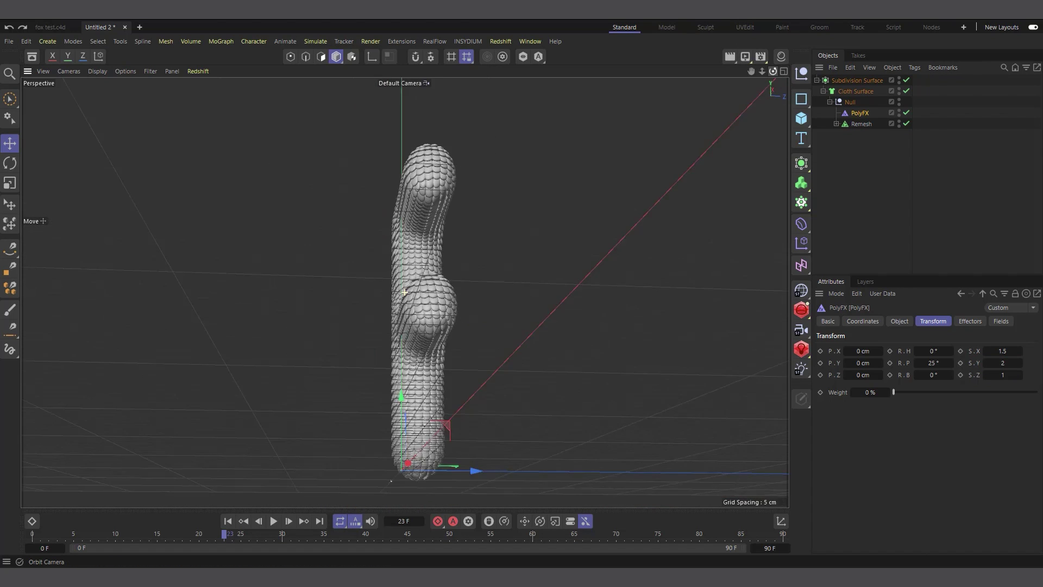
pyautogui.moveTo(404, 291); pyautogui.dragTo(432, 214)
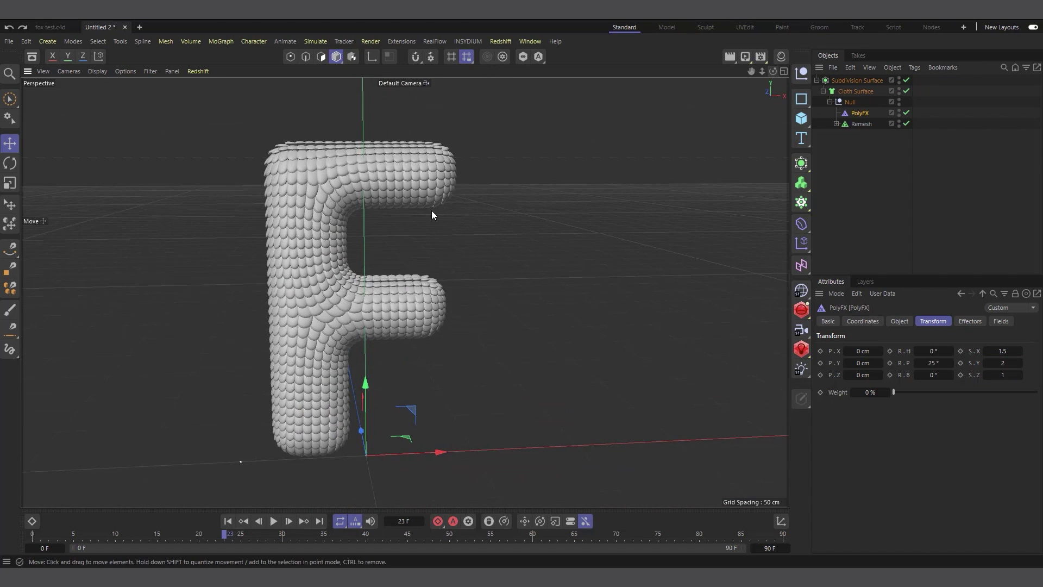
pyautogui.scroll(3, 347, 203)
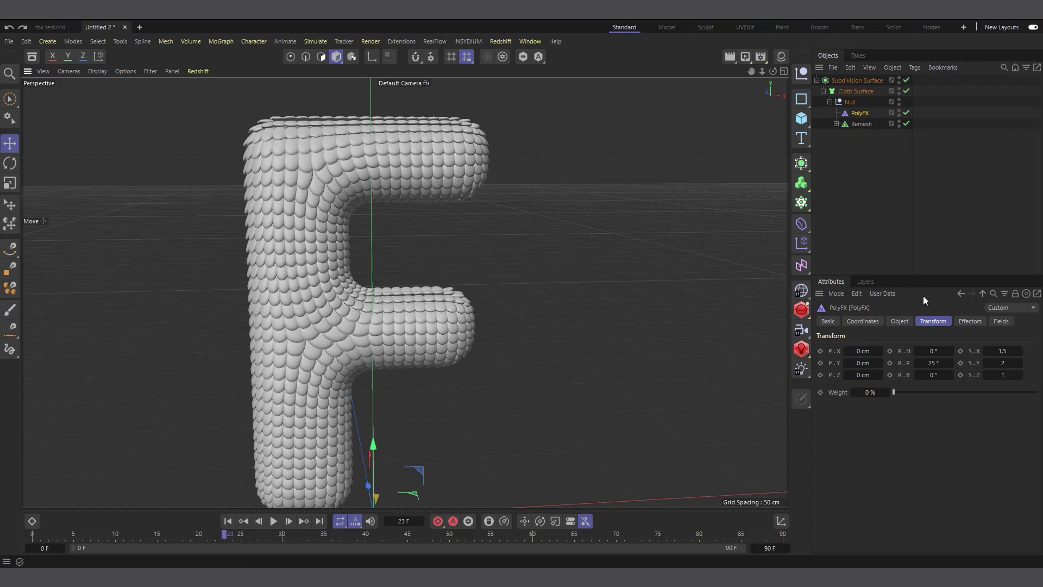
pyautogui.scroll(-2, 380, 304)
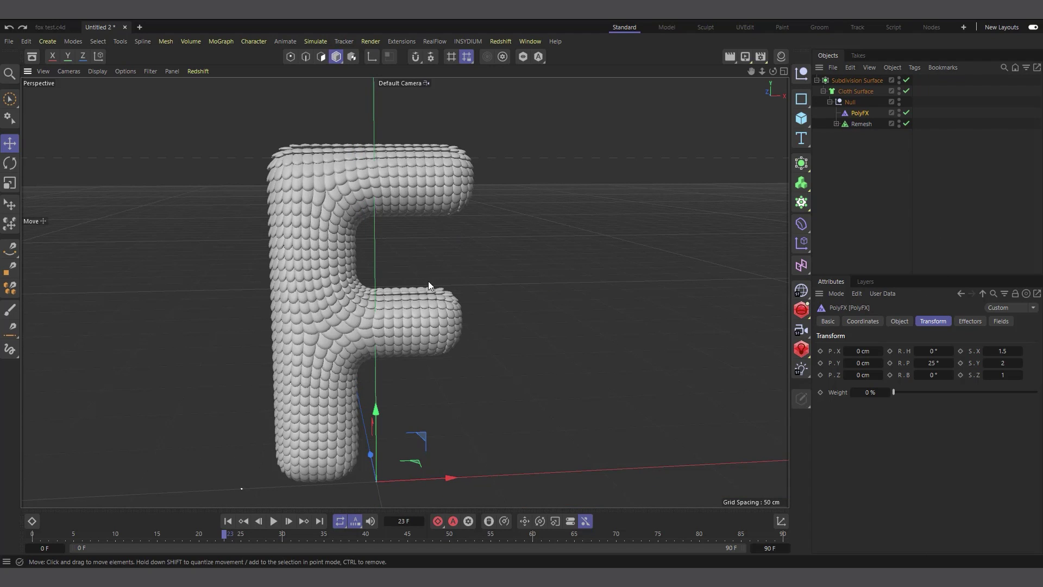
# Try replacing the letter F with S in the Text object nested under Remesh.
pyautogui.click(837, 124)
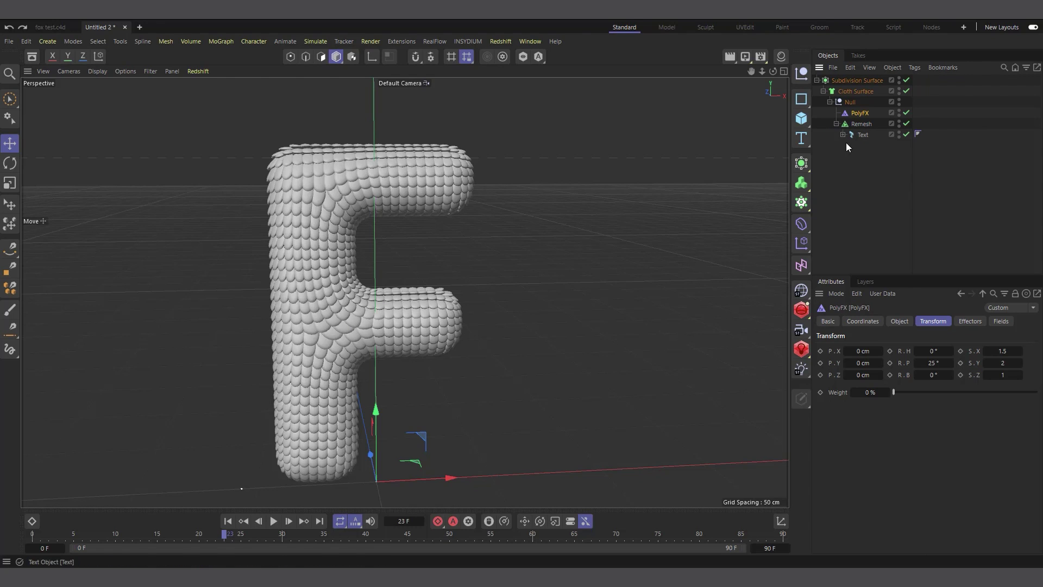
pyautogui.click(856, 137)
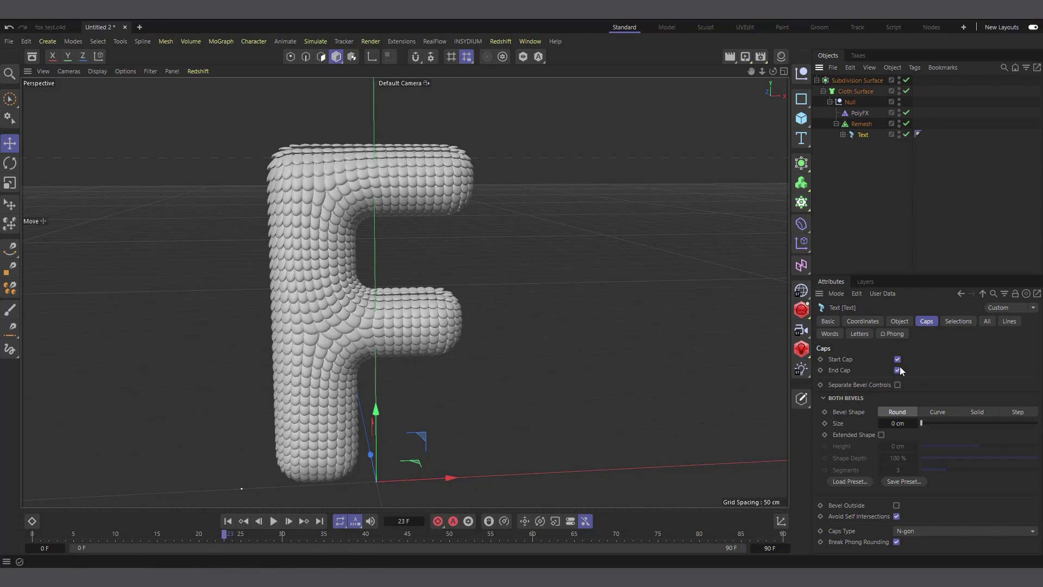
pyautogui.click(902, 322)
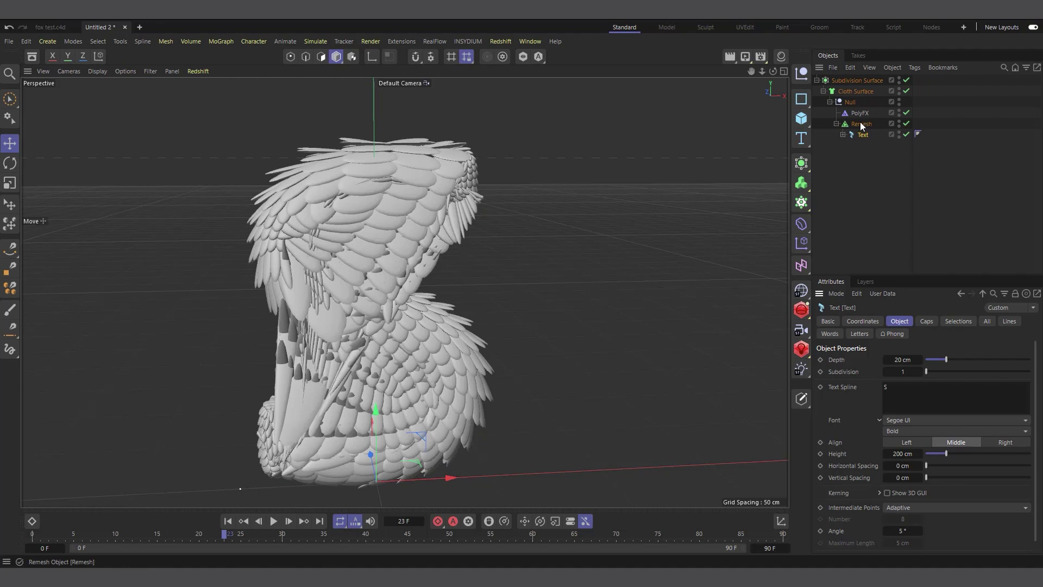
pyautogui.scroll(1, 368, 237)
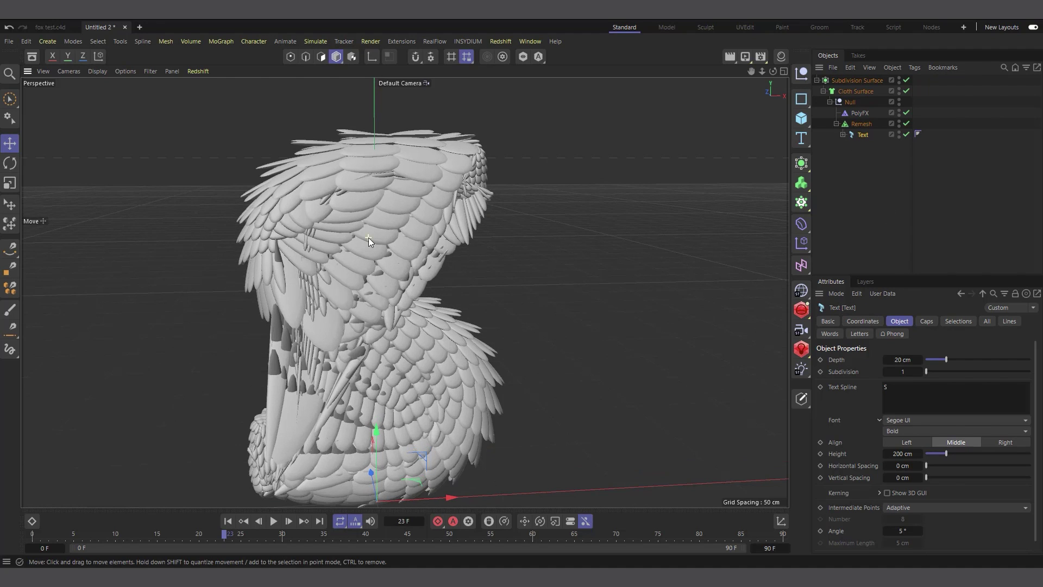
# Reduce the offset of the Bevel deformer under the Text object to 3 cm and check the Remesh settings.
pyautogui.click(843, 133)
pyautogui.click(871, 145)
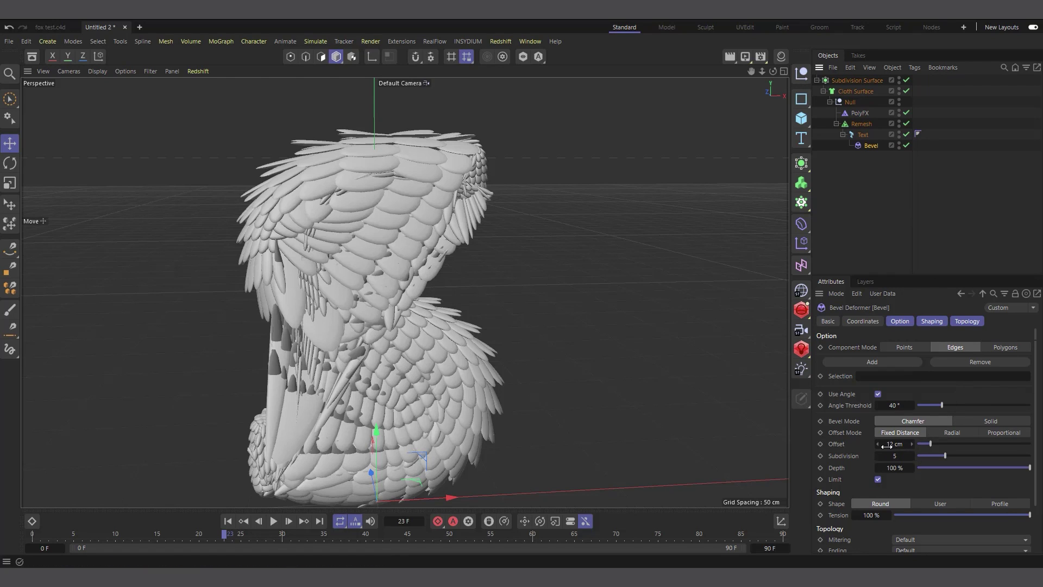
pyautogui.moveTo(876, 445); pyautogui.dragTo(869, 447)
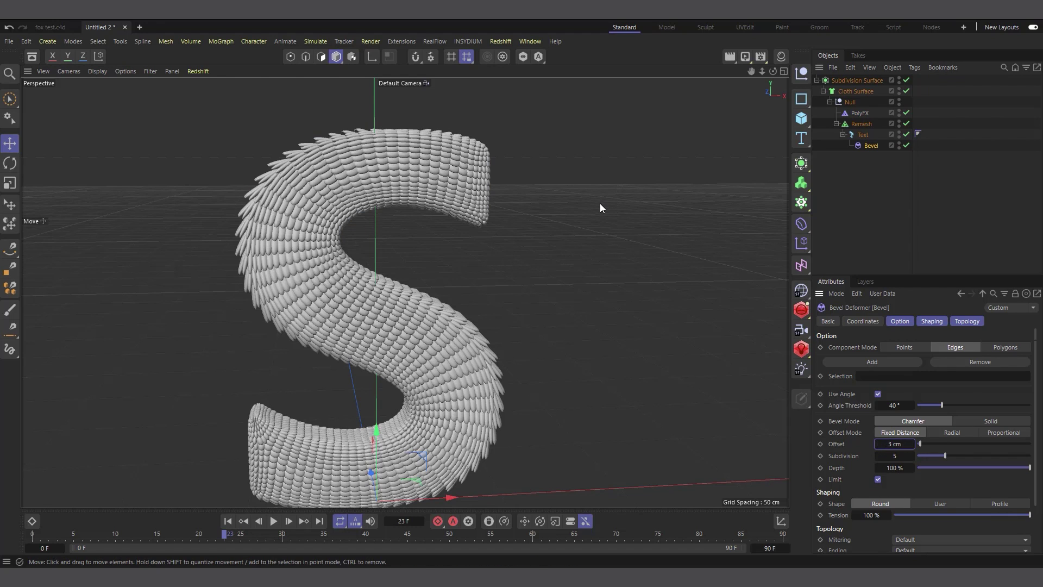
pyautogui.keyDown('alt'); pyautogui.moveTo(332, 155); pyautogui.dragTo(333, 185); pyautogui.keyUp('alt')
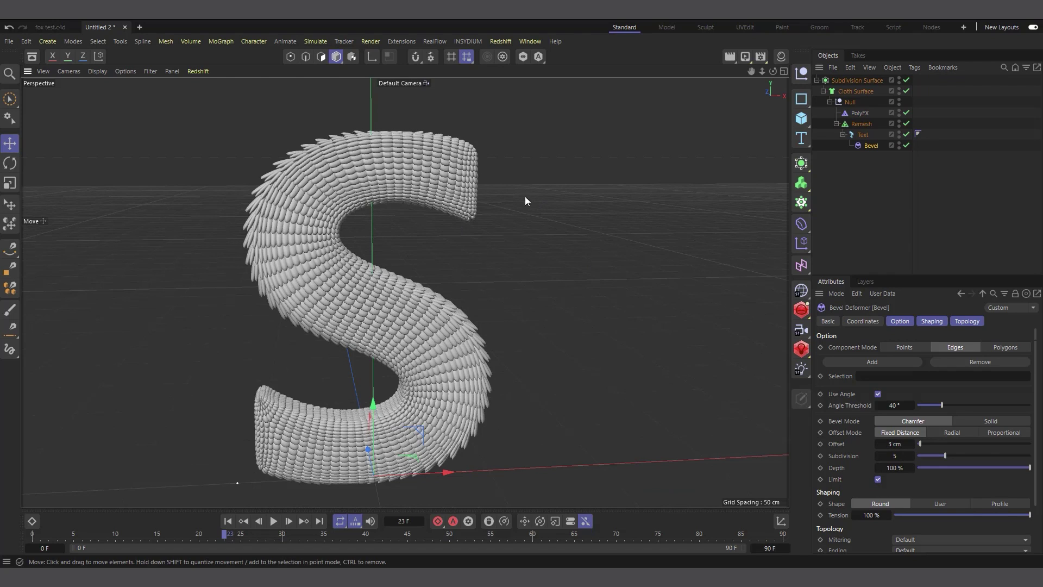
pyautogui.click(855, 123)
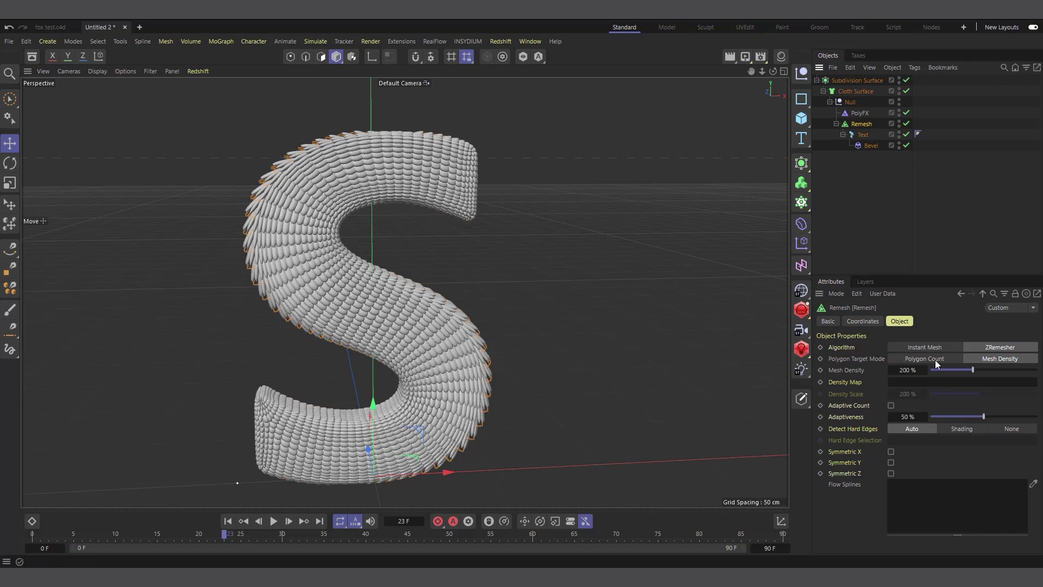
pyautogui.click(868, 146)
# Undo the bevel offset changes and the letter replacement to restore the letter F.
pyautogui.hotkey('ctrl', 'z')
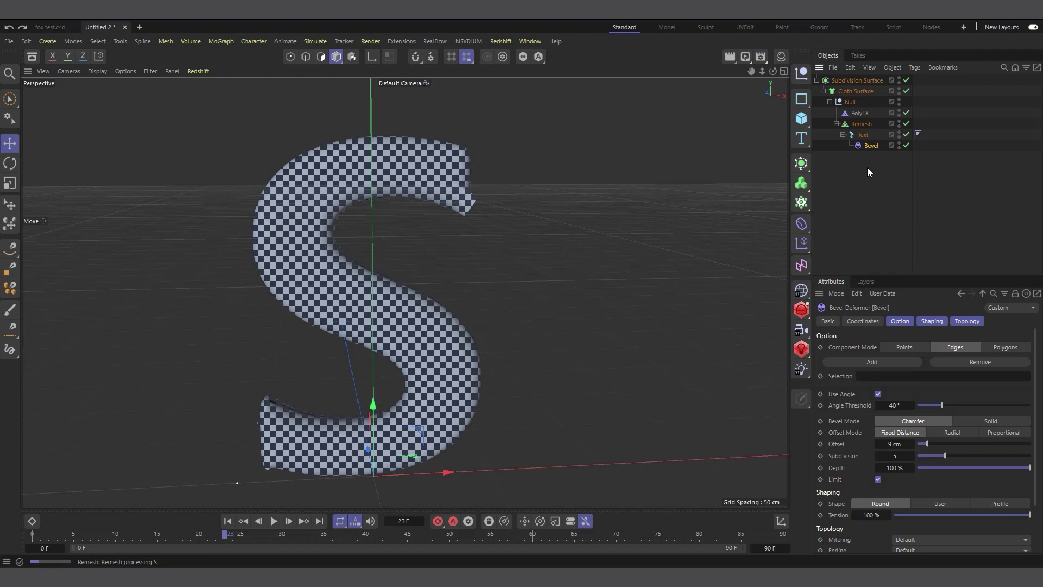
pyautogui.hotkey('ctrl', 'z')
pyautogui.hotkey('ctrl', 'z')
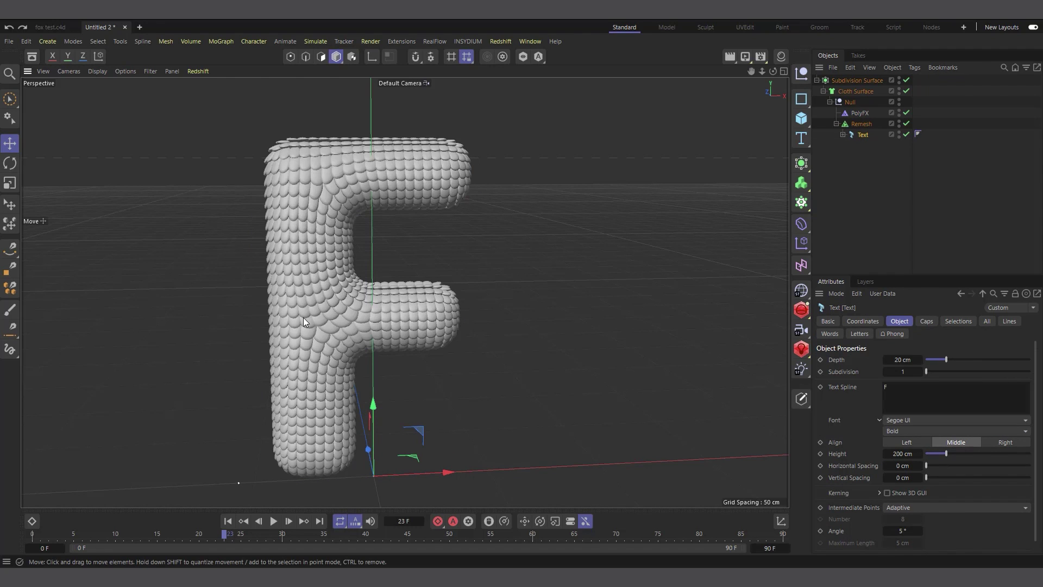
pyautogui.scroll(-2, 303, 317)
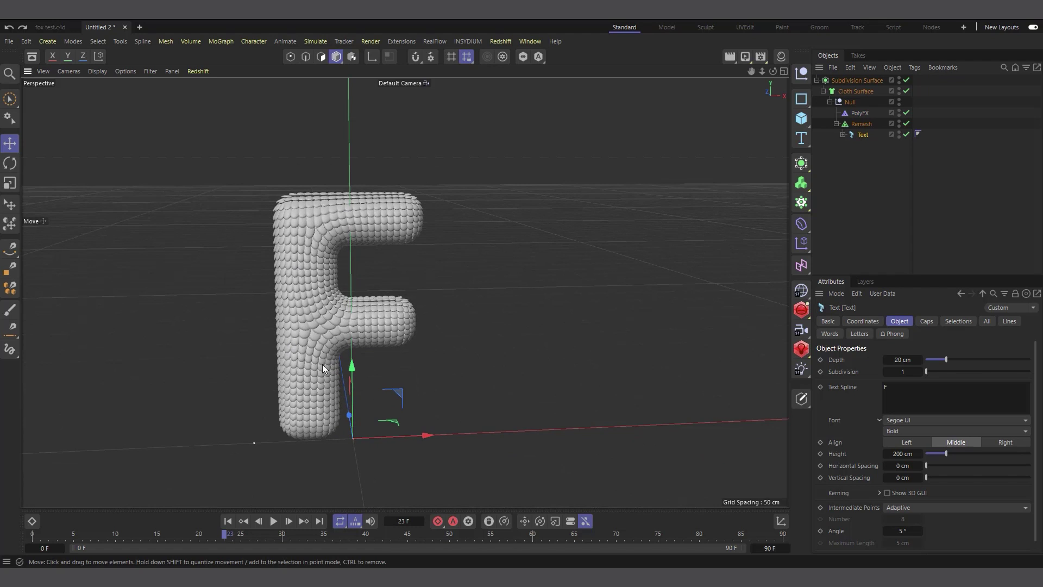
pyautogui.scroll(-1, 322, 364)
pyautogui.scroll(1, 373, 174)
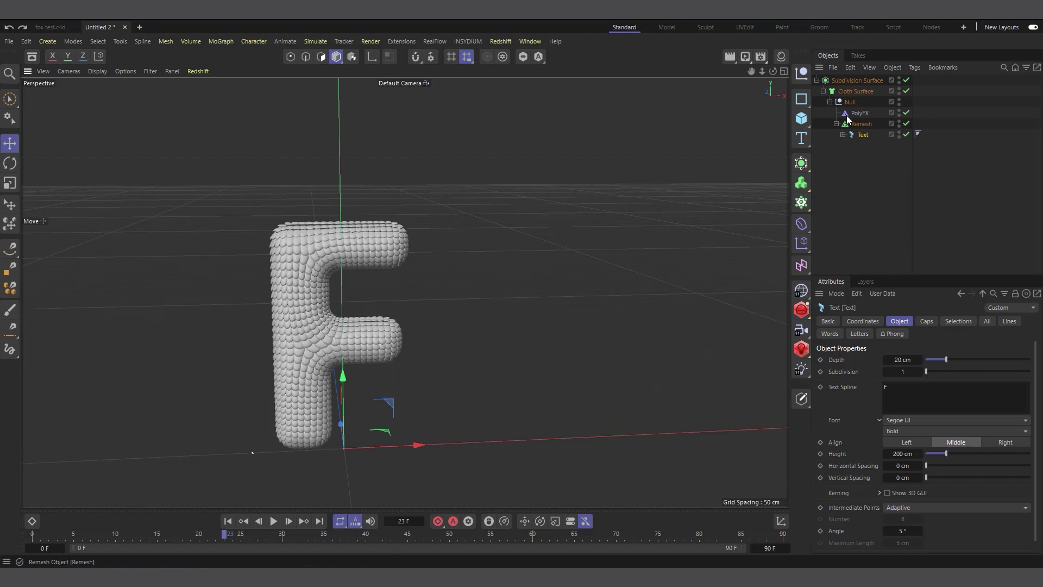
# Collapse the Remesh hierarchy and add a MoGraph Matrix object to the scene.
pyautogui.click(837, 123)
pyautogui.click(861, 123)
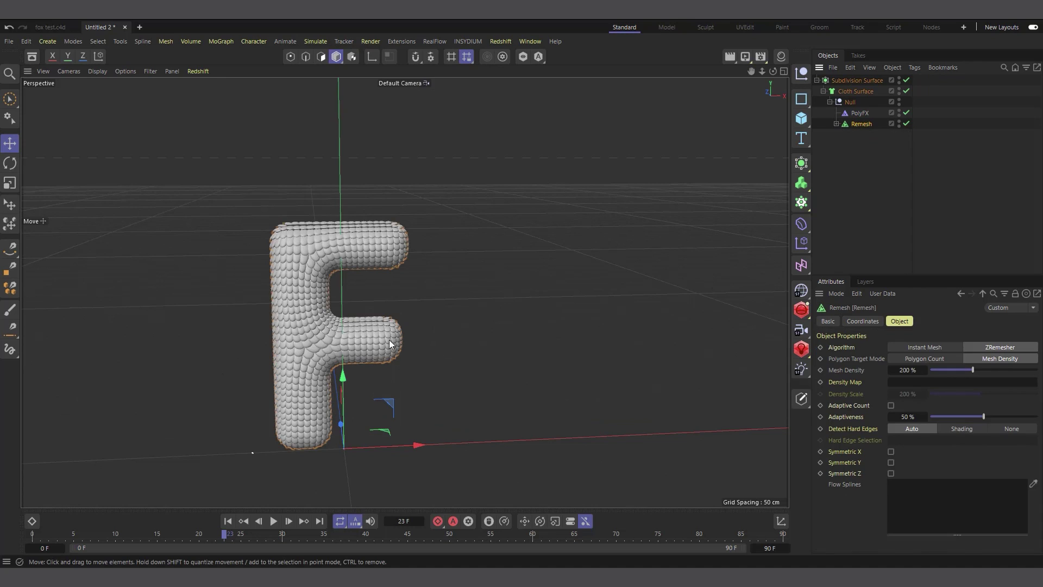
pyautogui.scroll(-1, 305, 375)
pyautogui.scroll(1, 379, 249)
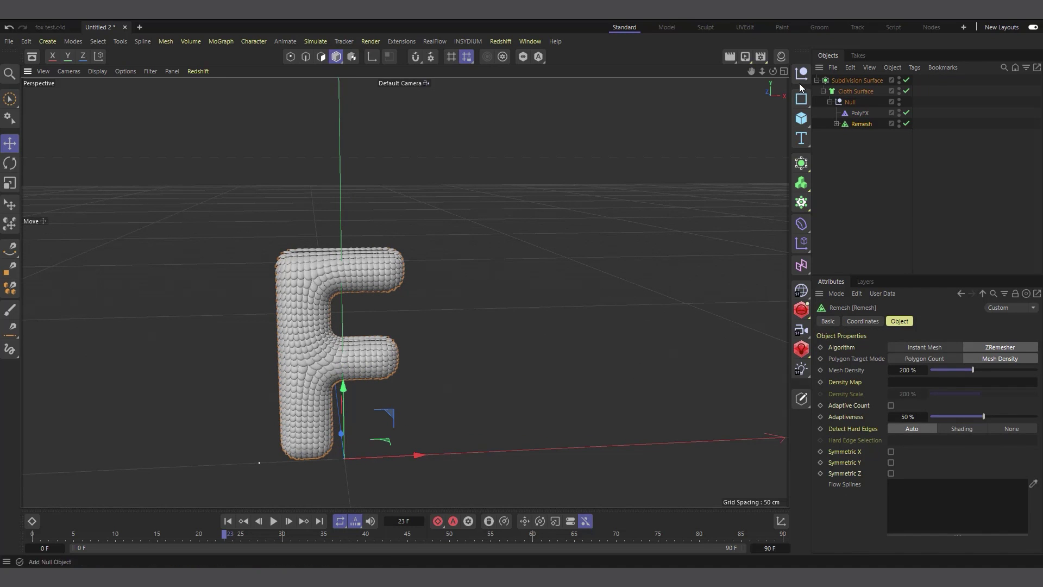
pyautogui.moveTo(778, 73); pyautogui.dragTo(776, 87)
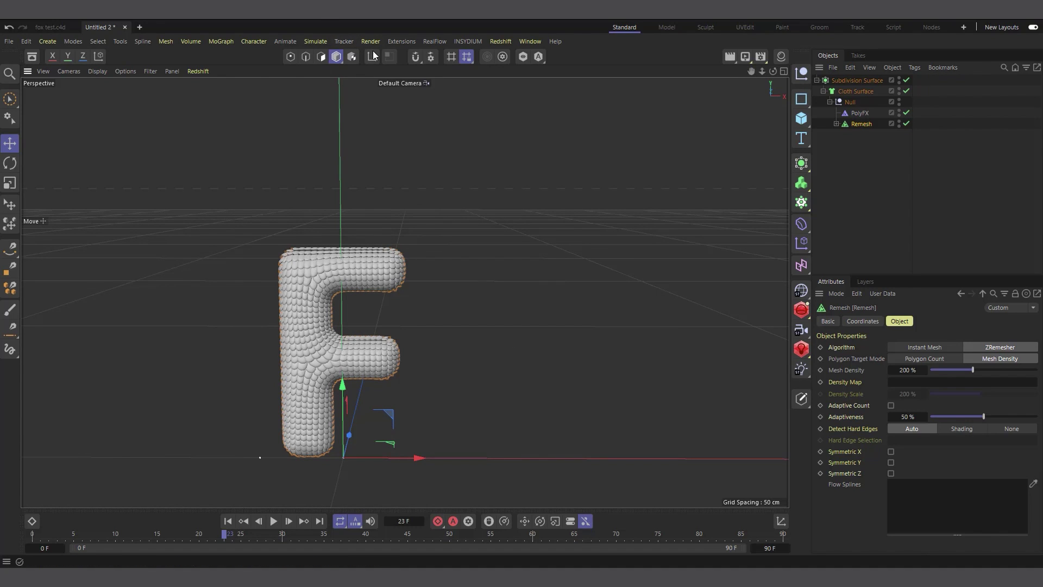
pyautogui.click(801, 202)
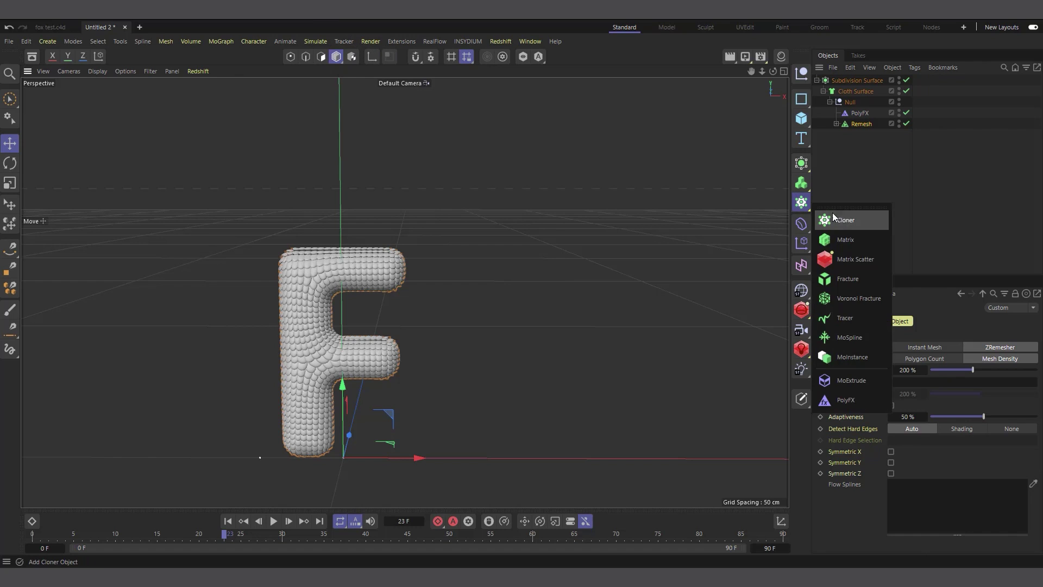
pyautogui.click(847, 242)
pyautogui.scroll(-5, 445, 321)
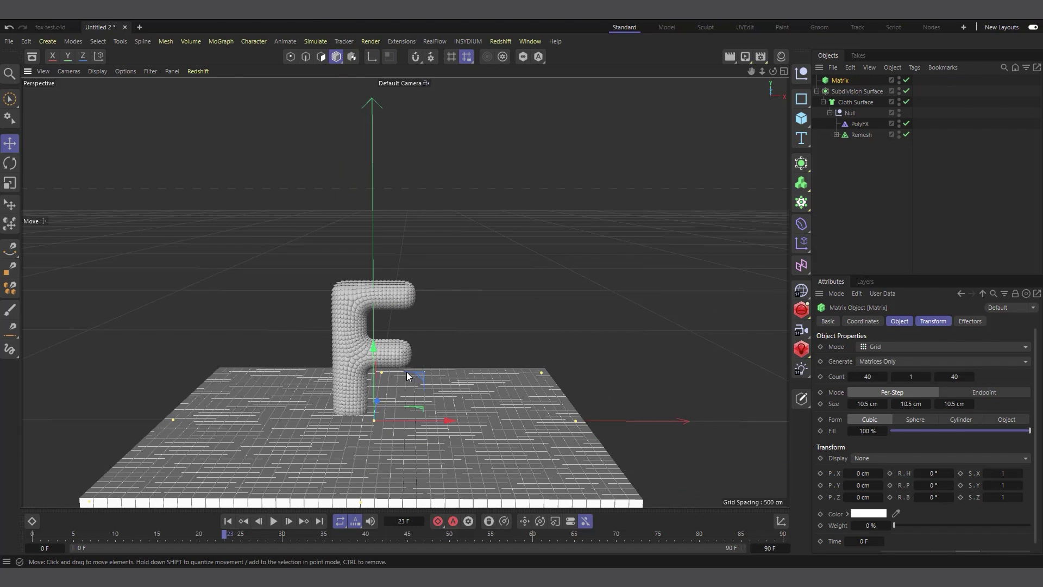
pyautogui.moveTo(373, 348); pyautogui.dragTo(372, 148)
pyautogui.hotkey('ctrl', 'z')
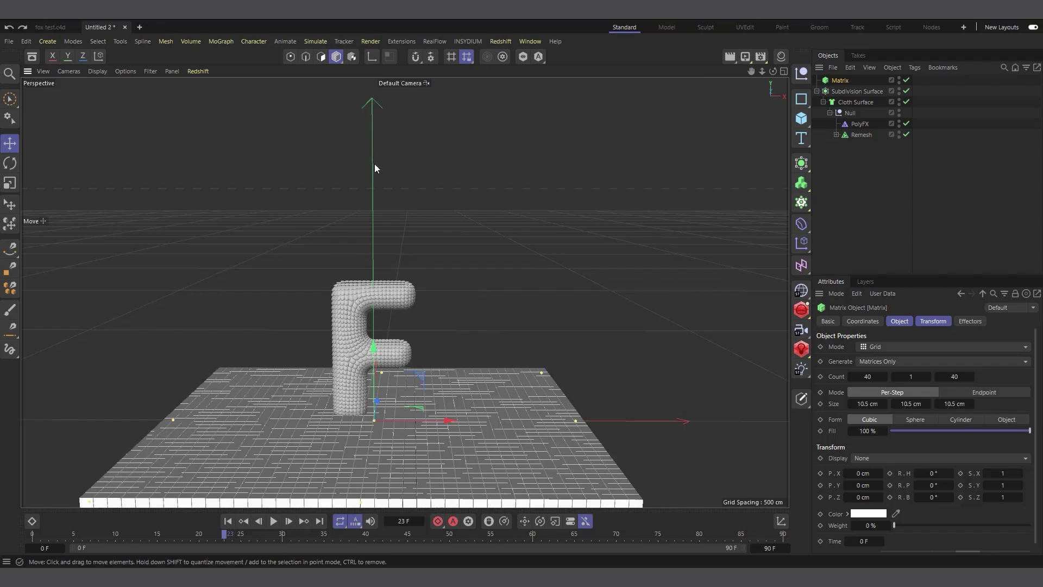
# Add a Sphere and distribute the Matrix over it by setting its mode to Object with the Sphere as source.
pyautogui.click(801, 123)
pyautogui.click(912, 175)
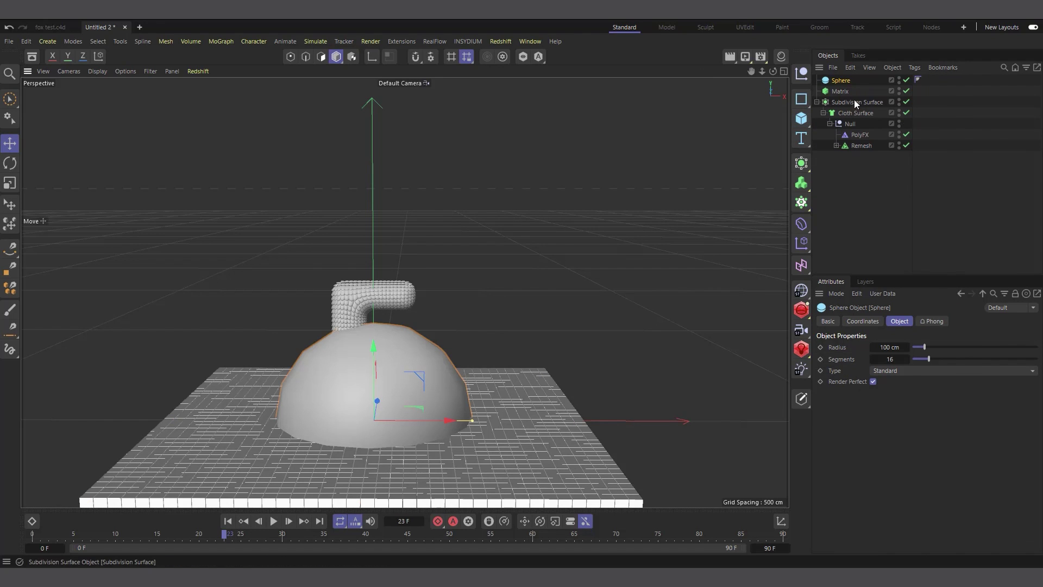
pyautogui.click(837, 92)
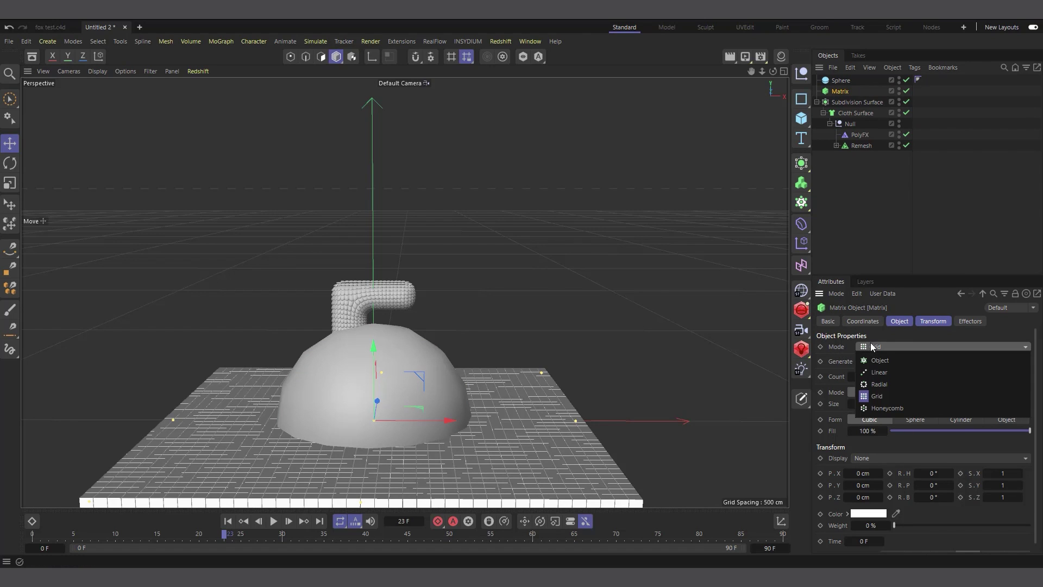
pyautogui.click(869, 348)
pyautogui.click(895, 360)
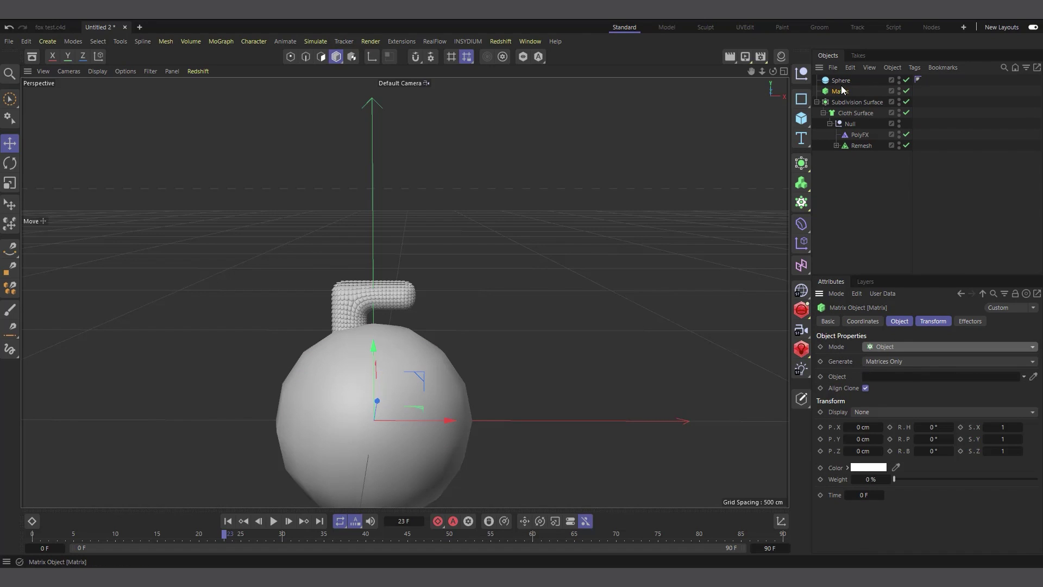
pyautogui.moveTo(839, 83); pyautogui.dragTo(900, 380)
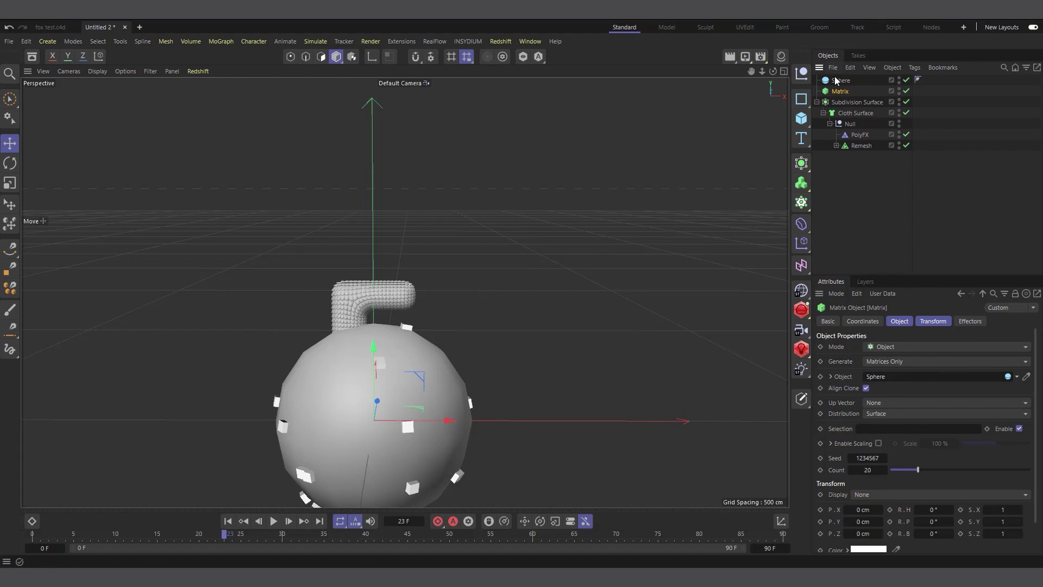
# Move the Sphere straight up so that it floats well above the letter F.
pyautogui.click(437, 385)
pyautogui.moveTo(437, 386); pyautogui.dragTo(437, 105)
pyautogui.scroll(-4, 344, 278)
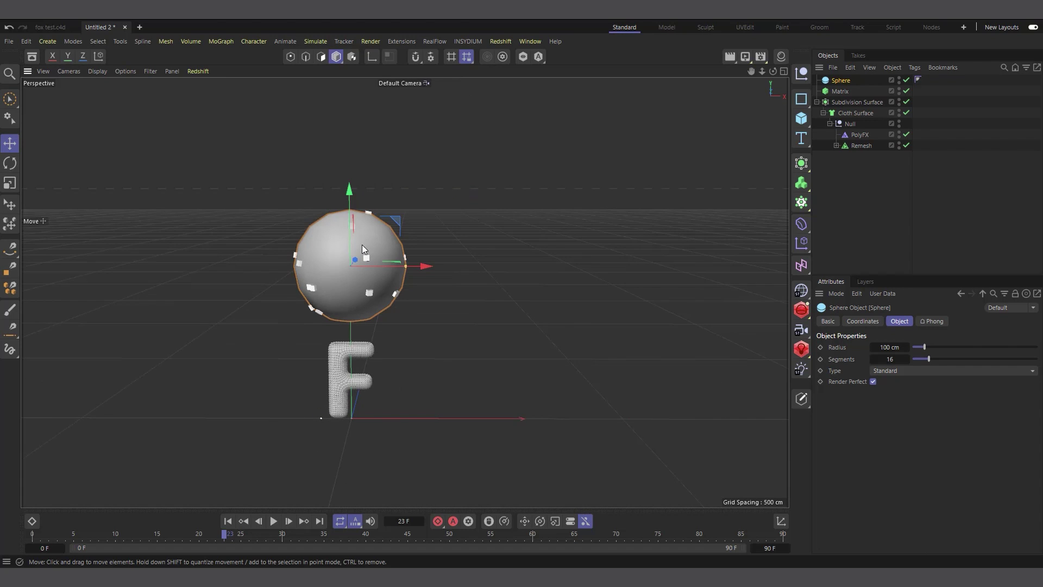
pyautogui.scroll(1, 344, 278)
pyautogui.moveTo(347, 224); pyautogui.dragTo(347, 171)
# Set the Matrix object's count to 500 on the Sphere's surface.
pyautogui.click(839, 91)
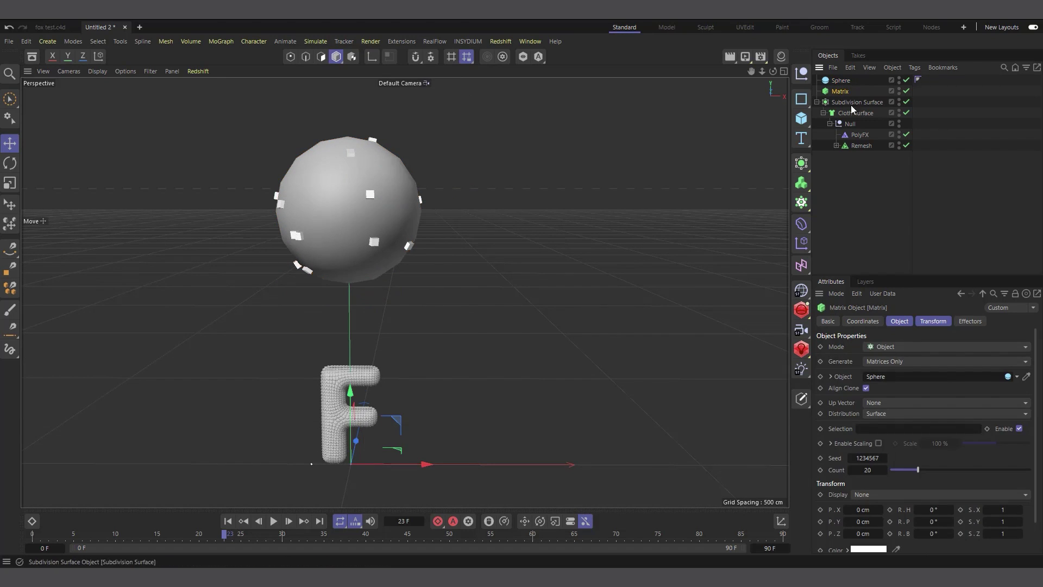
pyautogui.scroll(-2, 853, 405)
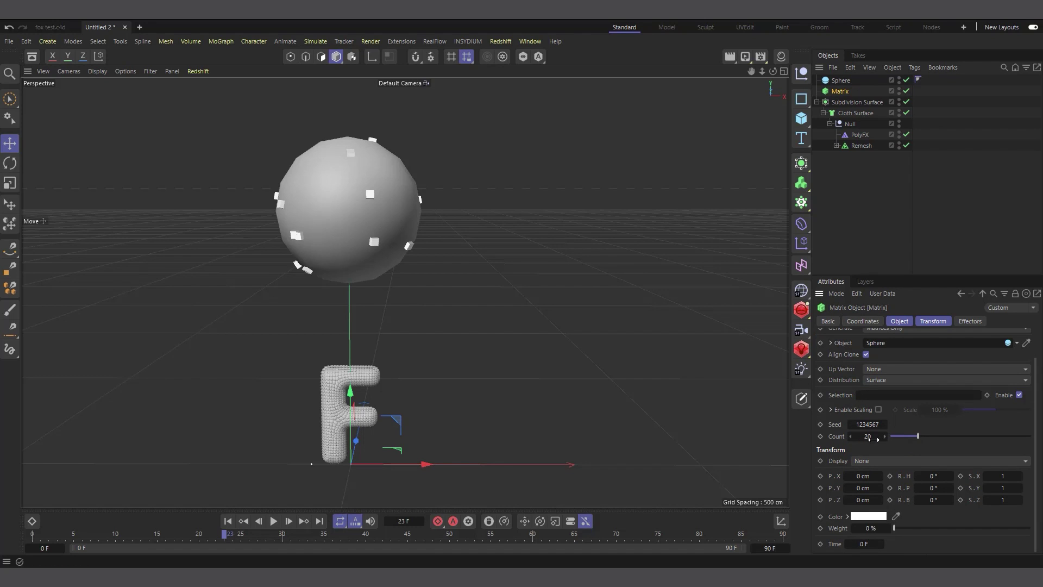
pyautogui.click(867, 436)
pyautogui.write('500')
pyautogui.press('Return')
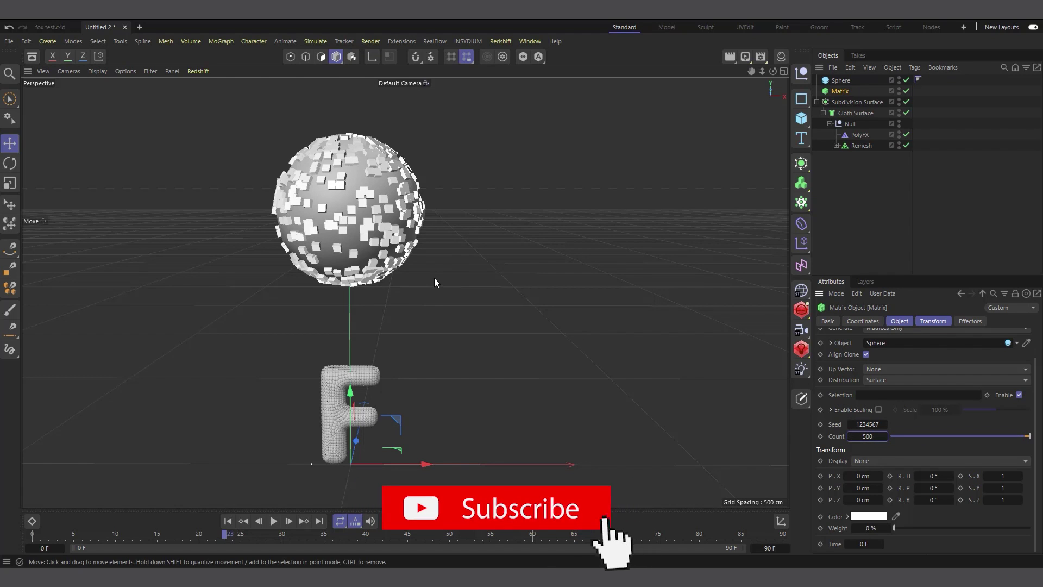
# Collapse the Subdivision Surface hierarchy and hide the Matrix and the Sphere in the viewport.
pyautogui.click(817, 102)
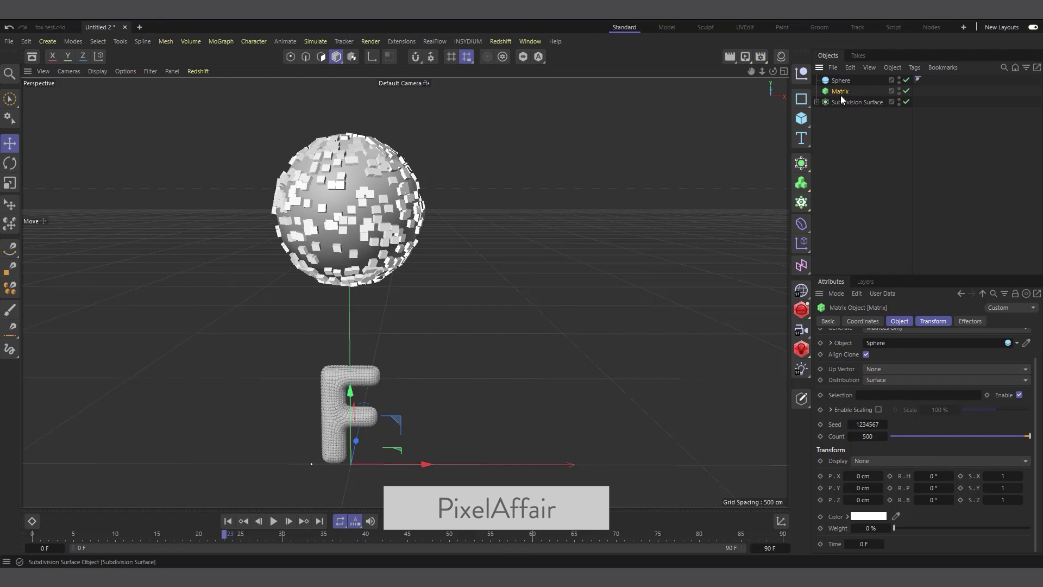
pyautogui.click(898, 89)
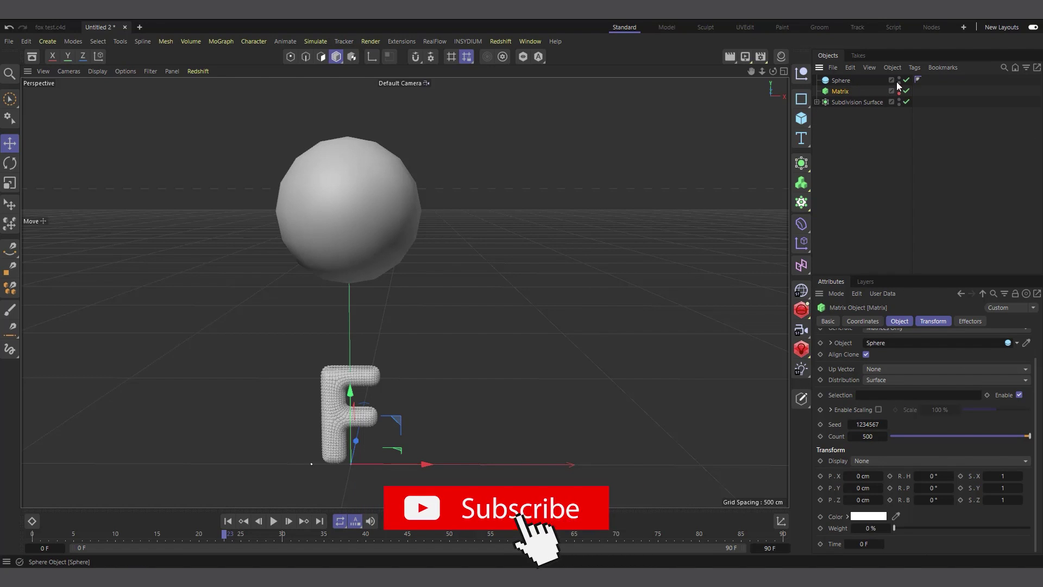
pyautogui.click(899, 79)
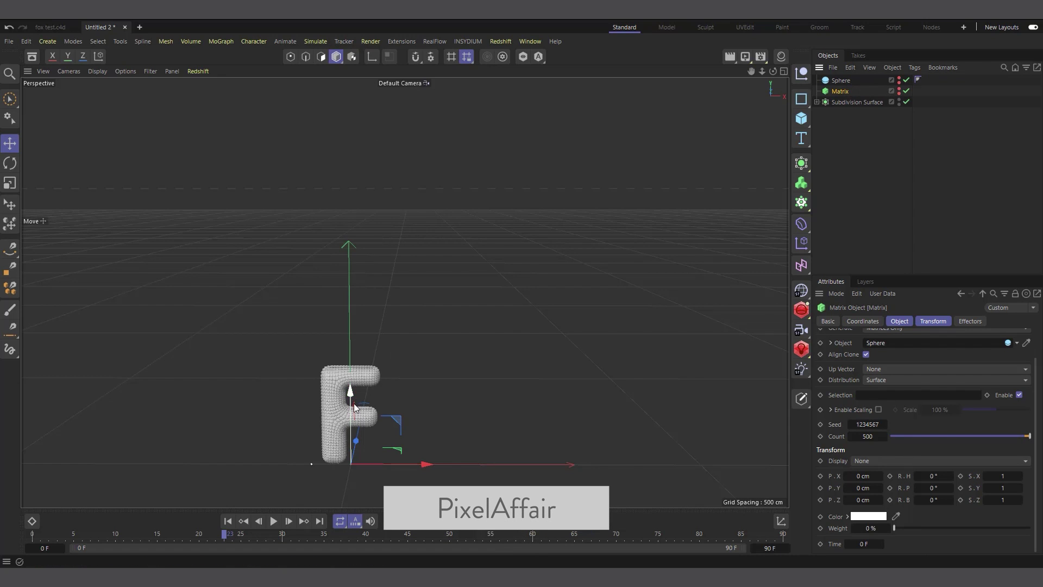
pyautogui.scroll(3, 344, 428)
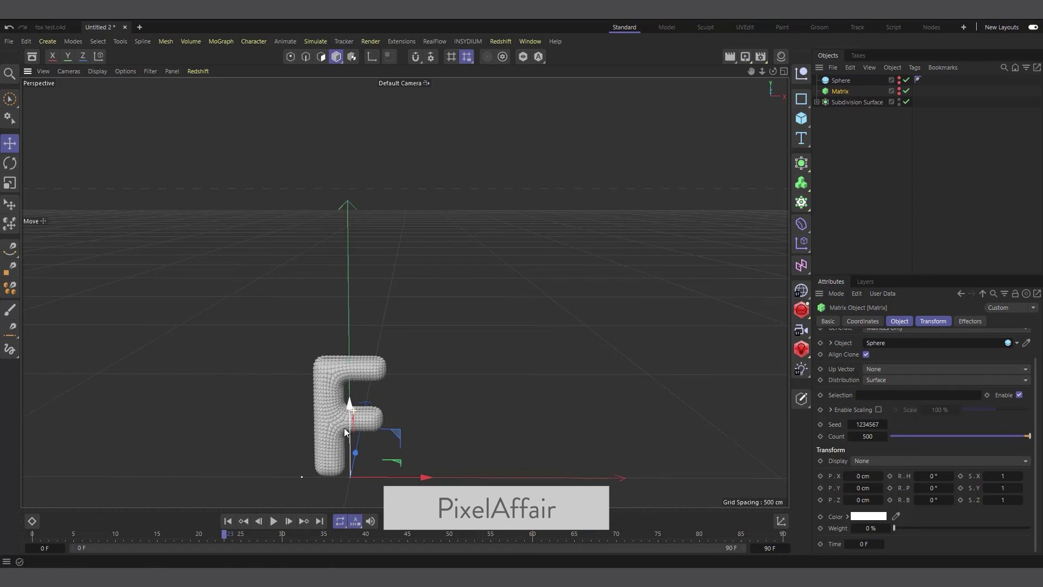
# Expand the Subdivision Surface hierarchy and add a MoGraph Inheritance effector to the PolyFX object.
pyautogui.click(817, 102)
pyautogui.click(859, 134)
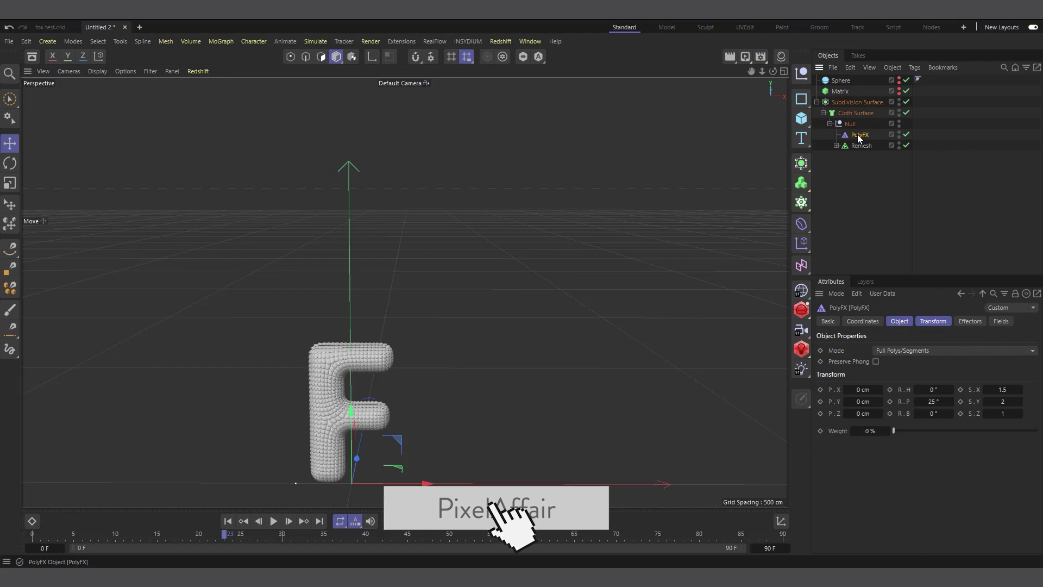
pyautogui.click(222, 43)
pyautogui.moveTo(258, 62)
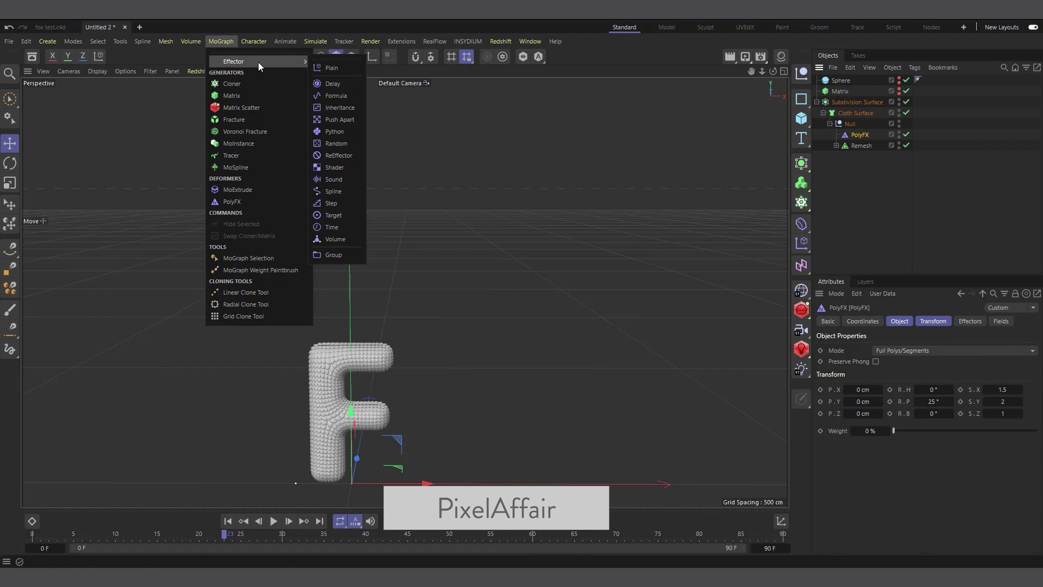
pyautogui.click(335, 108)
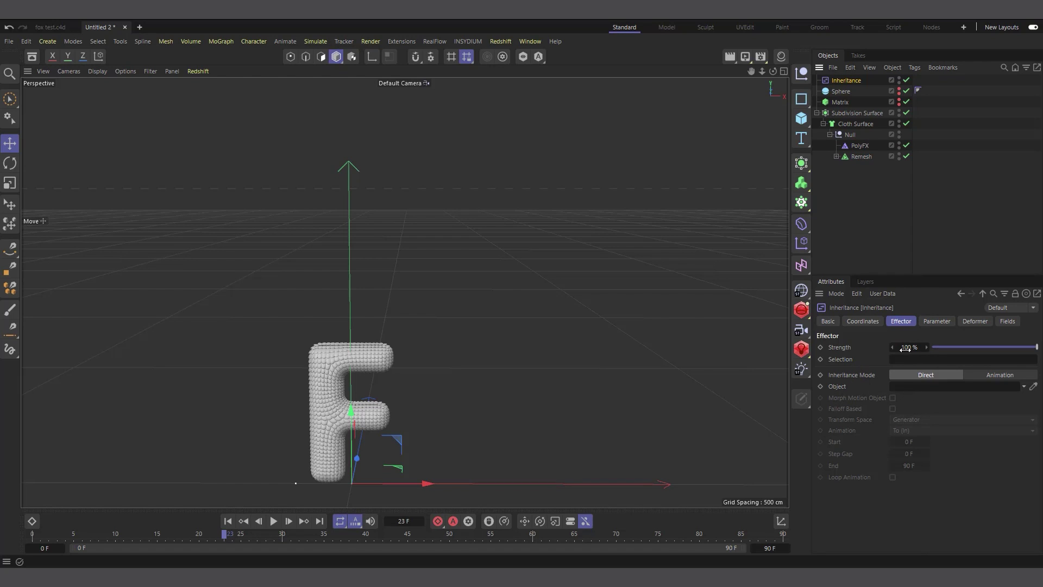
pyautogui.scroll(1, 333, 463)
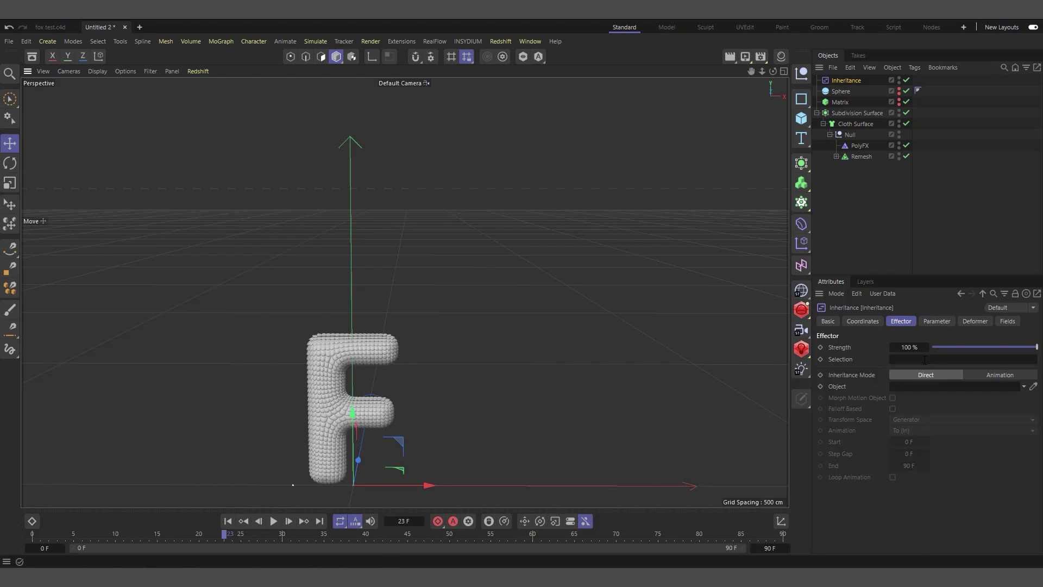
# Set the Matrix as the Inheritance effector's source object, enable Morph Motion Object, and briefly show the Matrix to compare positions.
pyautogui.moveTo(839, 103); pyautogui.dragTo(922, 393)
pyautogui.click(892, 397)
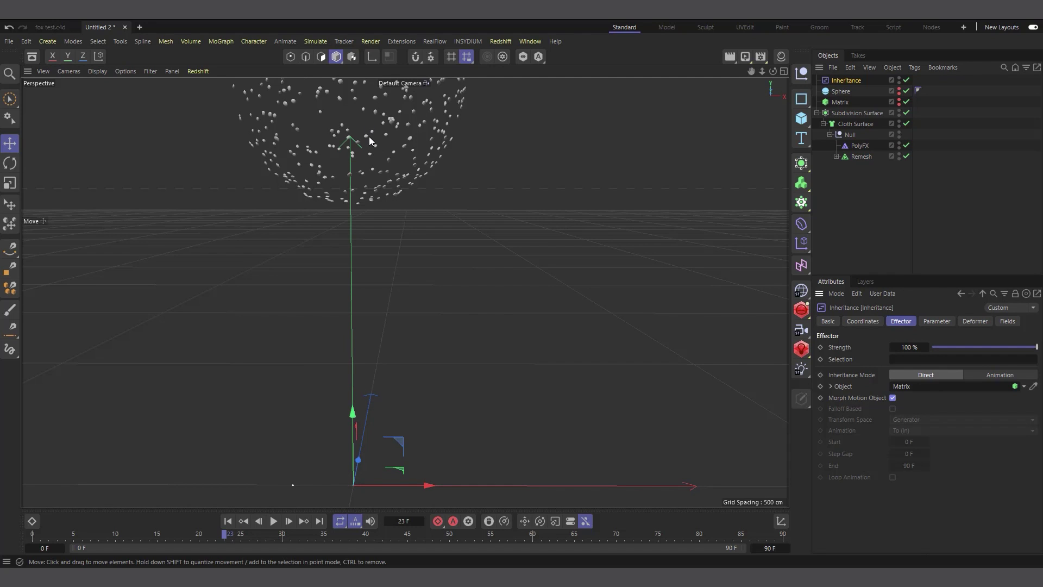
pyautogui.keyDown('ctrl'); pyautogui.click(899, 101); pyautogui.keyUp('ctrl')
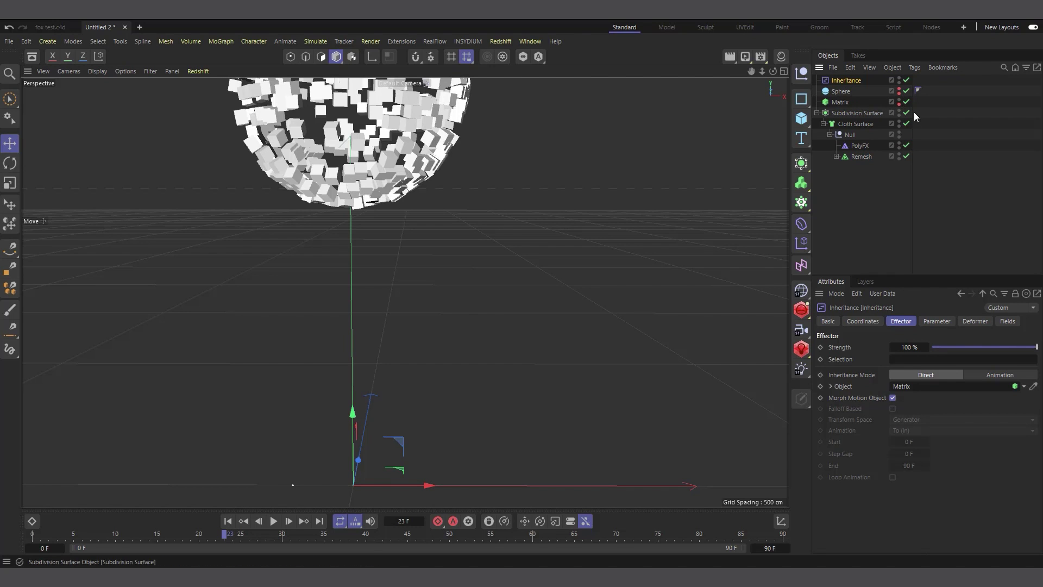
pyautogui.keyDown('ctrl'); pyautogui.click(899, 102); pyautogui.keyUp('ctrl')
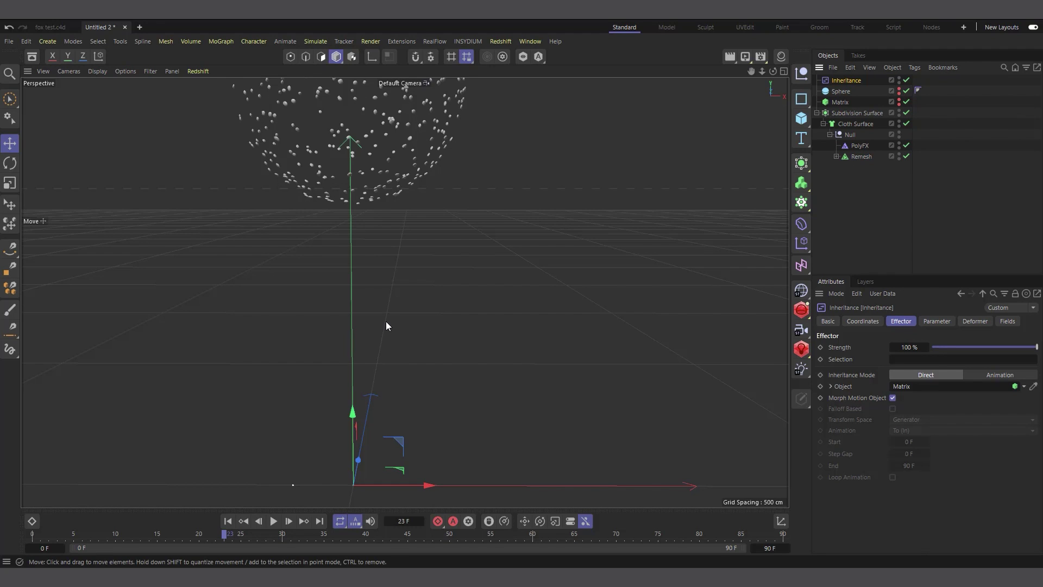
# Add a Linear Field to the Inheritance effector's fields.
pyautogui.click(1007, 321)
pyautogui.click(843, 433)
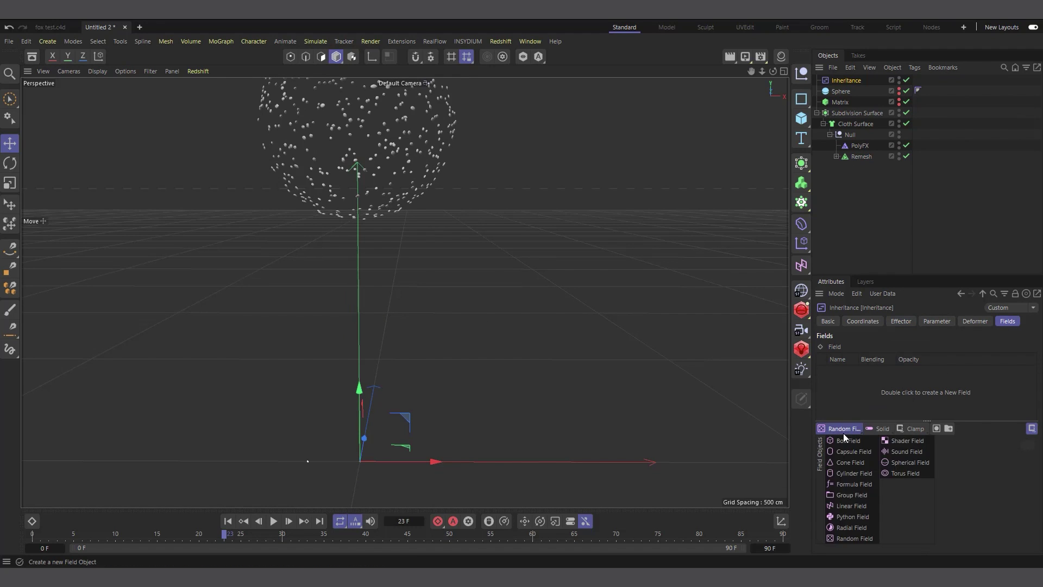
pyautogui.click(855, 507)
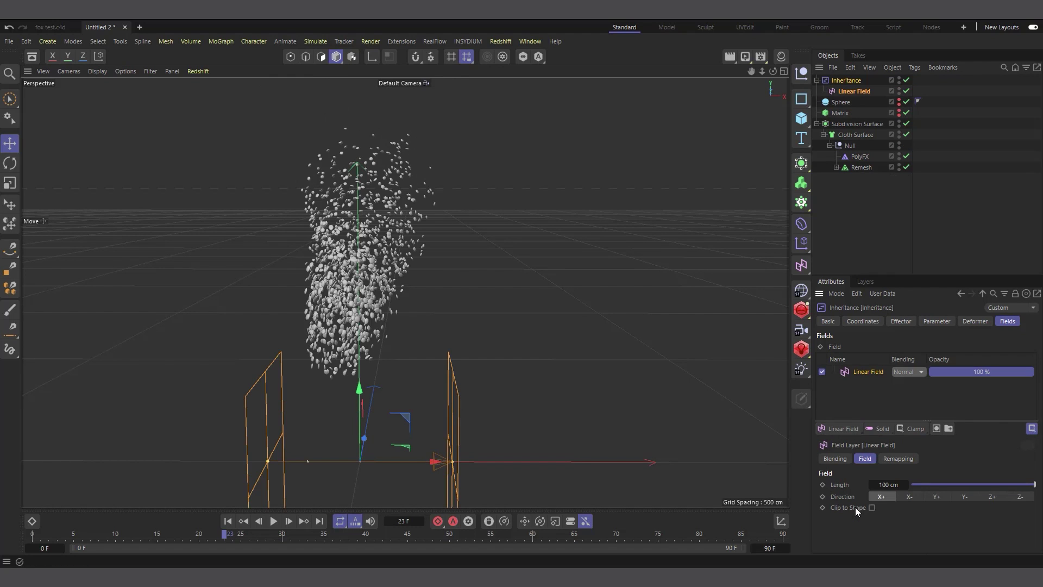
# Set the Linear Field's direction to Y+, shorten its length to about 57.7 cm, and move it vertically through the letter F.
pyautogui.click(964, 497)
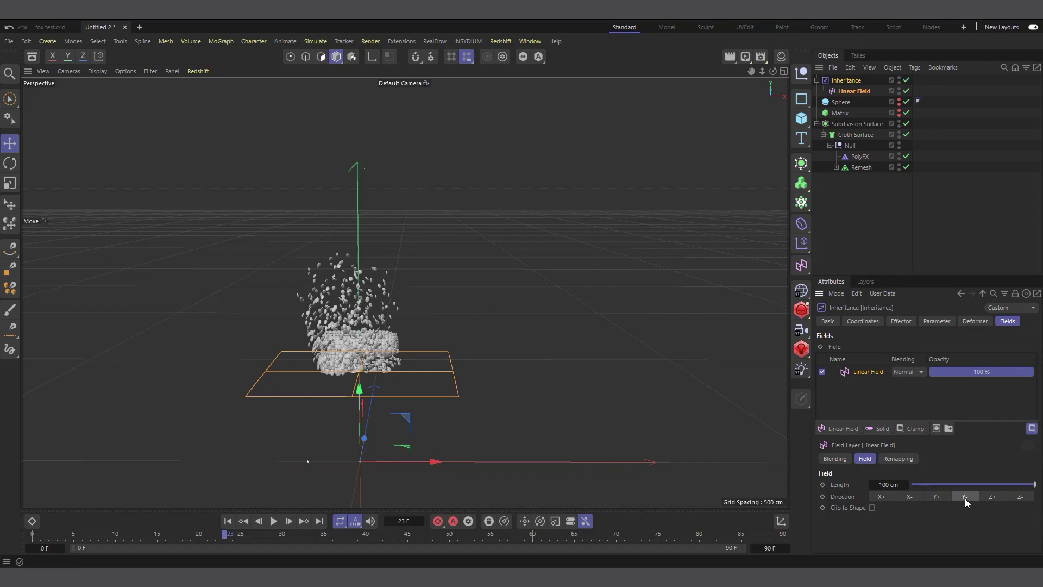
pyautogui.moveTo(361, 395); pyautogui.dragTo(357, 358)
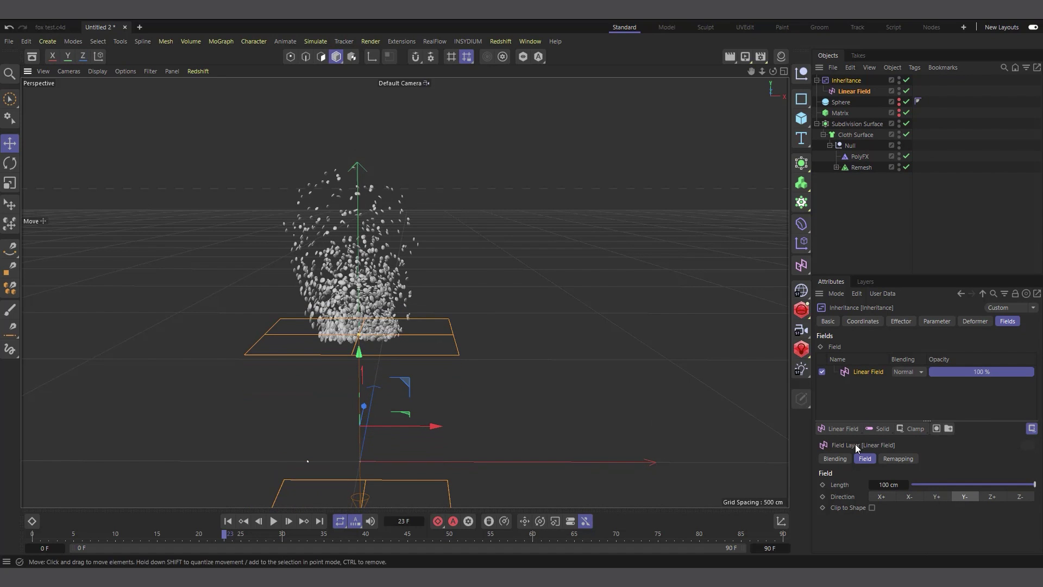
pyautogui.click(936, 496)
pyautogui.moveTo(362, 374); pyautogui.dragTo(349, 158)
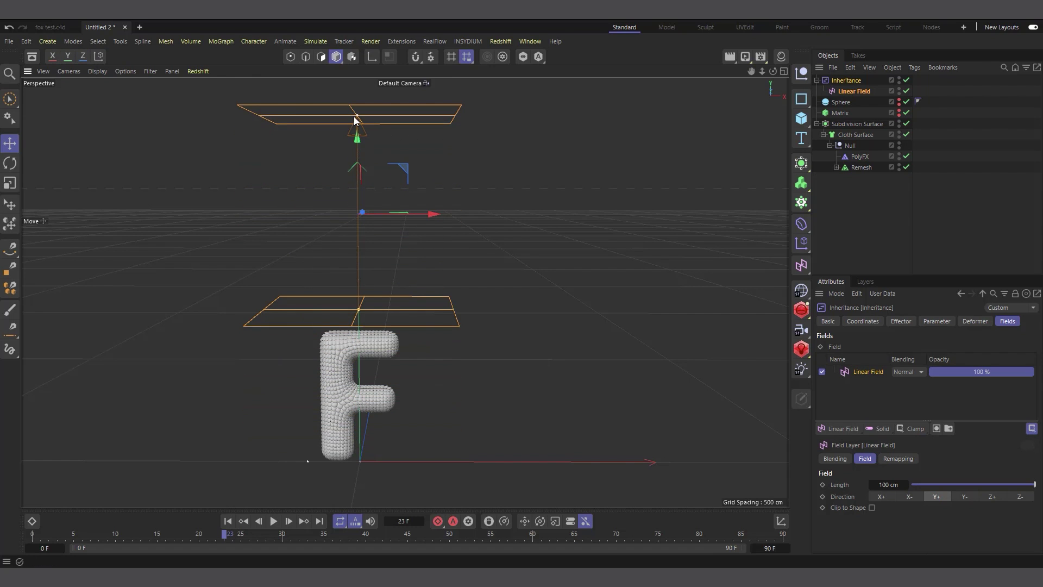
pyautogui.moveTo(356, 120); pyautogui.dragTo(360, 440)
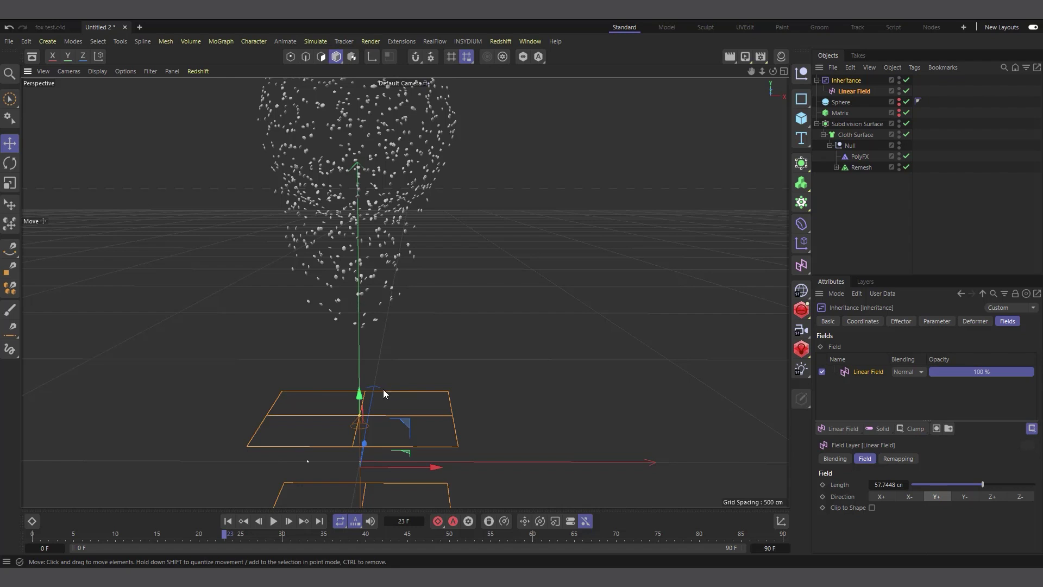
pyautogui.scroll(2, 312, 344)
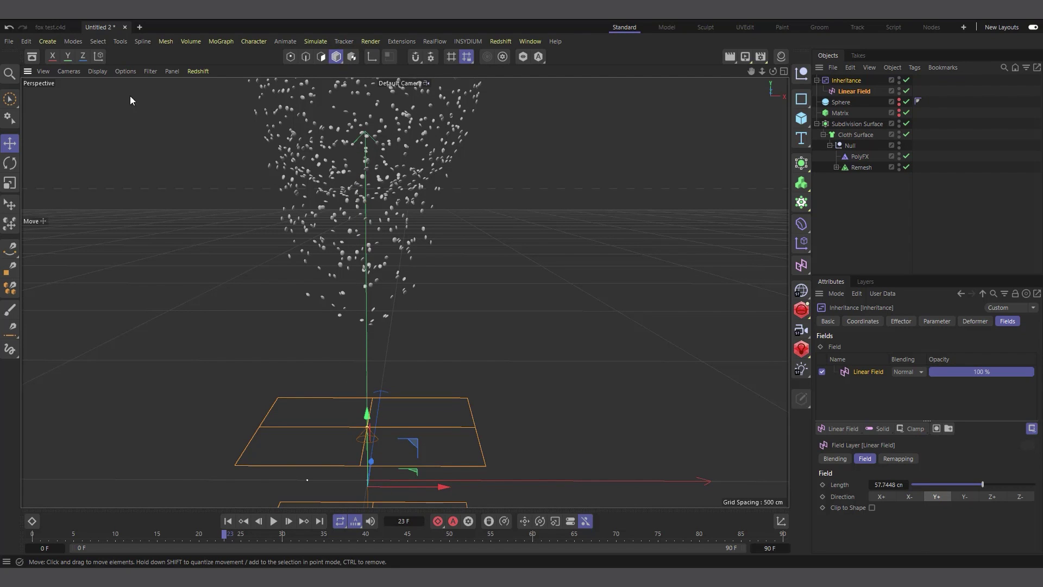
# Switch to the fox test.c4d project, scrub its animation, and examine the reference image of the scale-covered FOX letters.
pyautogui.click(45, 26)
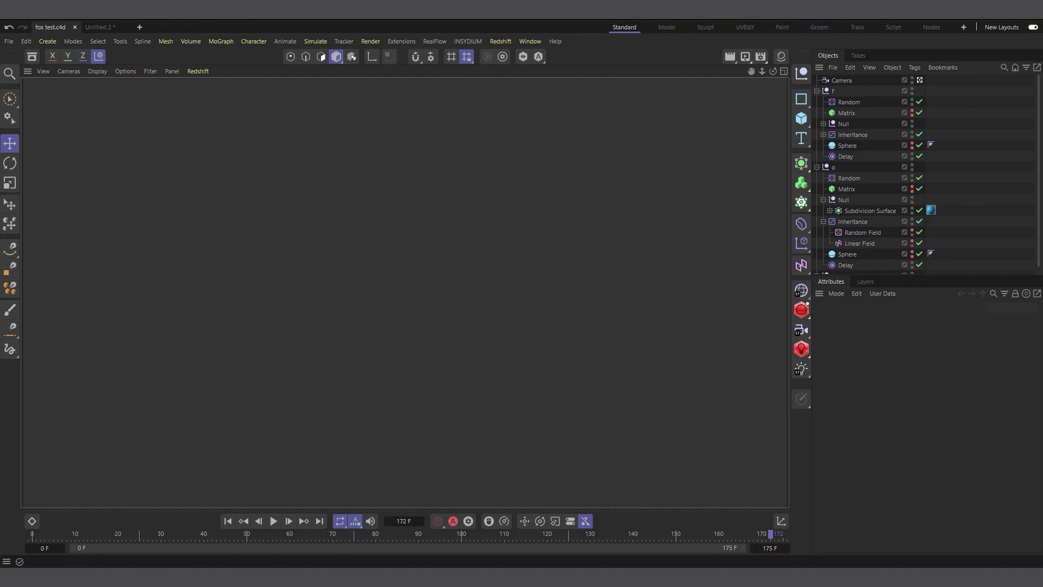
pyautogui.click(694, 530)
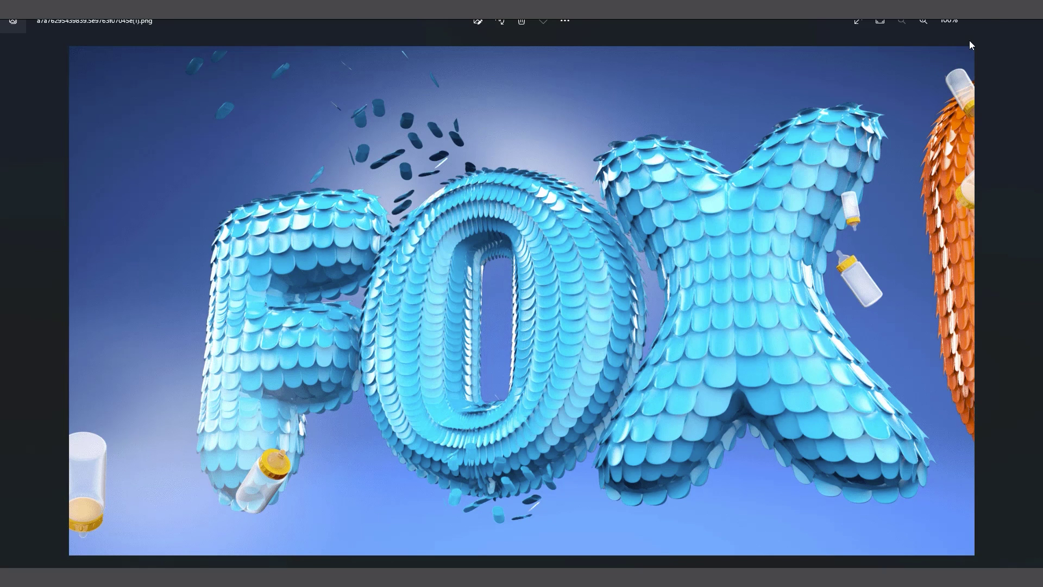
pyautogui.click(974, 23)
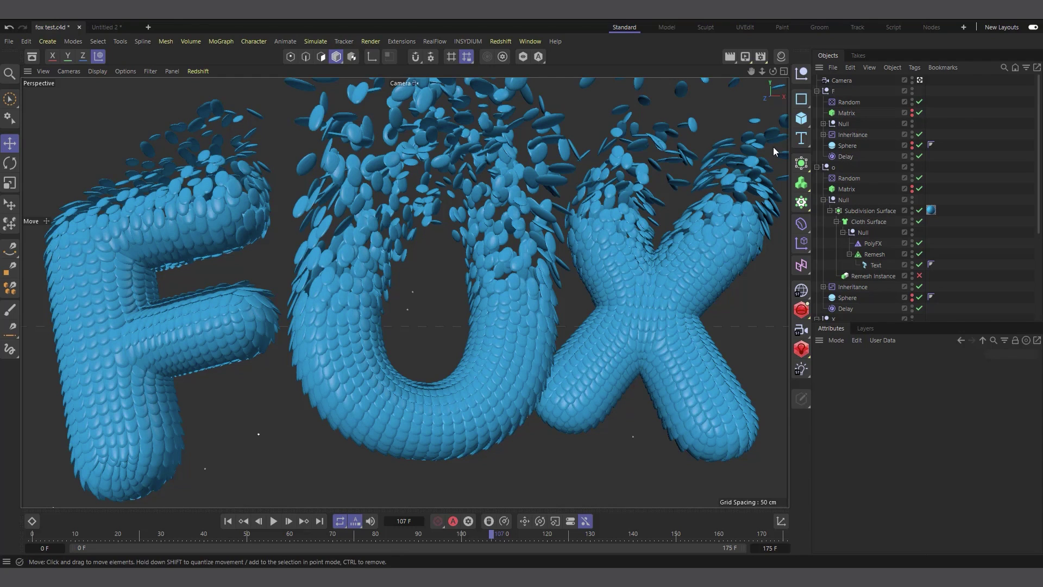
# Collapse the three letter groups and disable the Text object inside the X group.
pyautogui.click(818, 90)
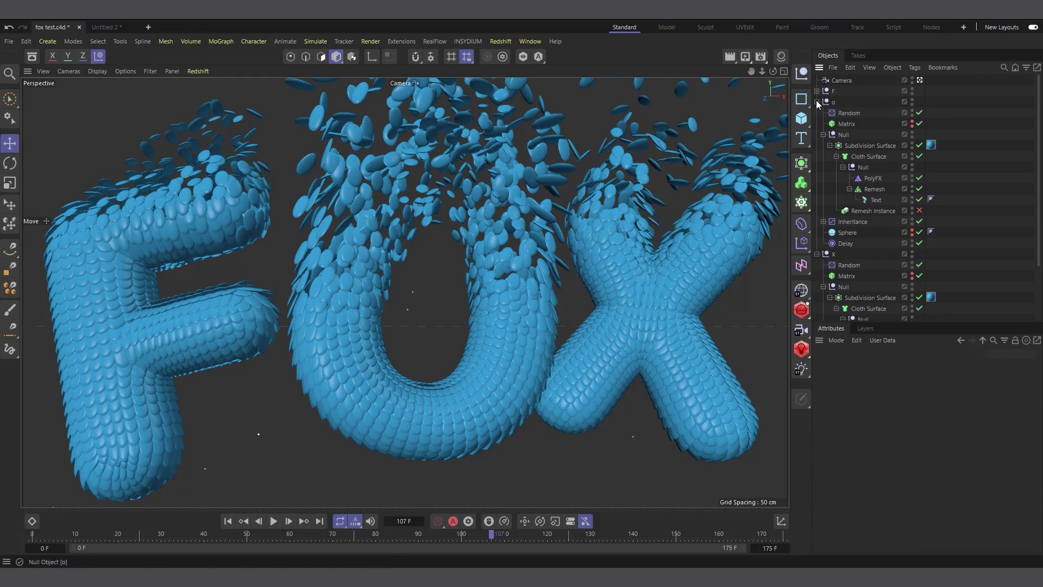
pyautogui.click(818, 101)
pyautogui.click(816, 113)
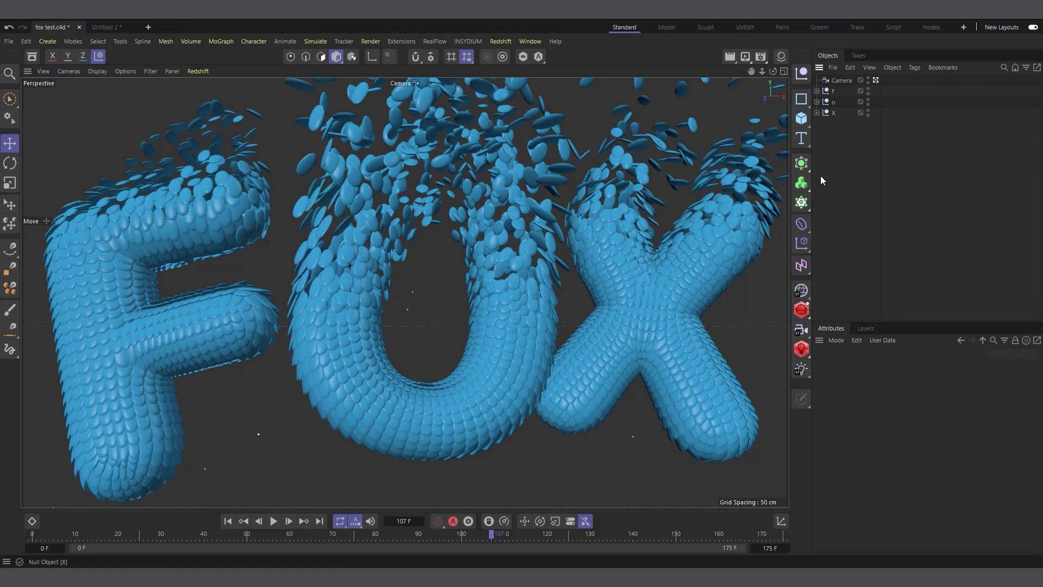
pyautogui.click(817, 113)
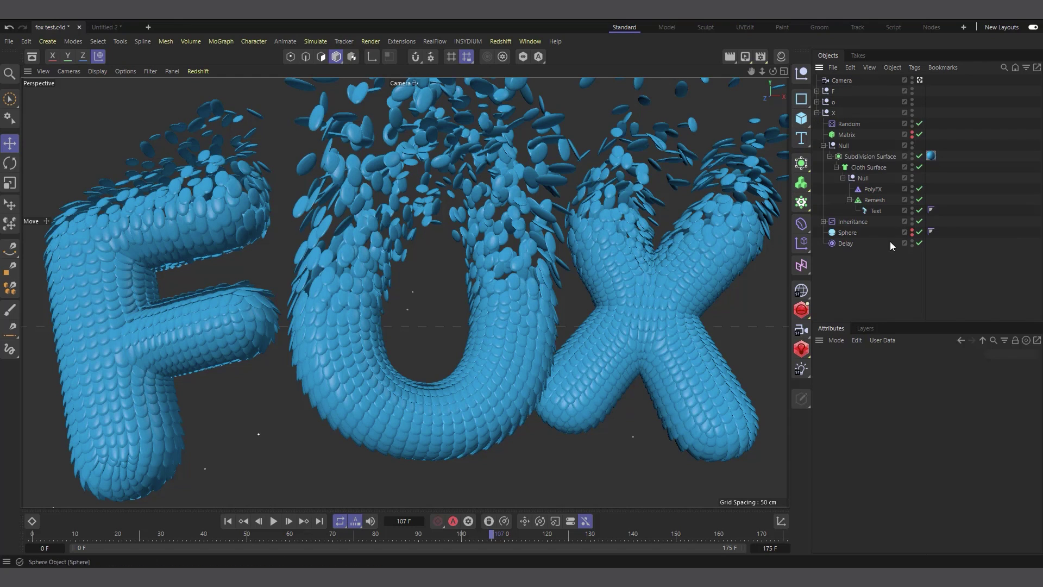
pyautogui.click(919, 211)
pyautogui.click(817, 113)
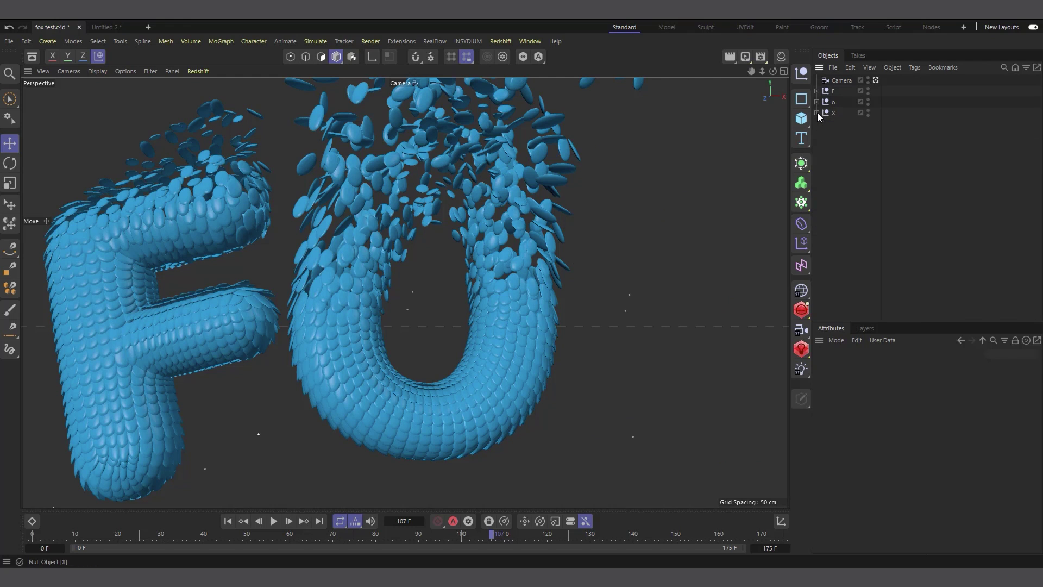
# Disable the Text object under Remesh in the F group and collapse the group again.
pyautogui.click(817, 92)
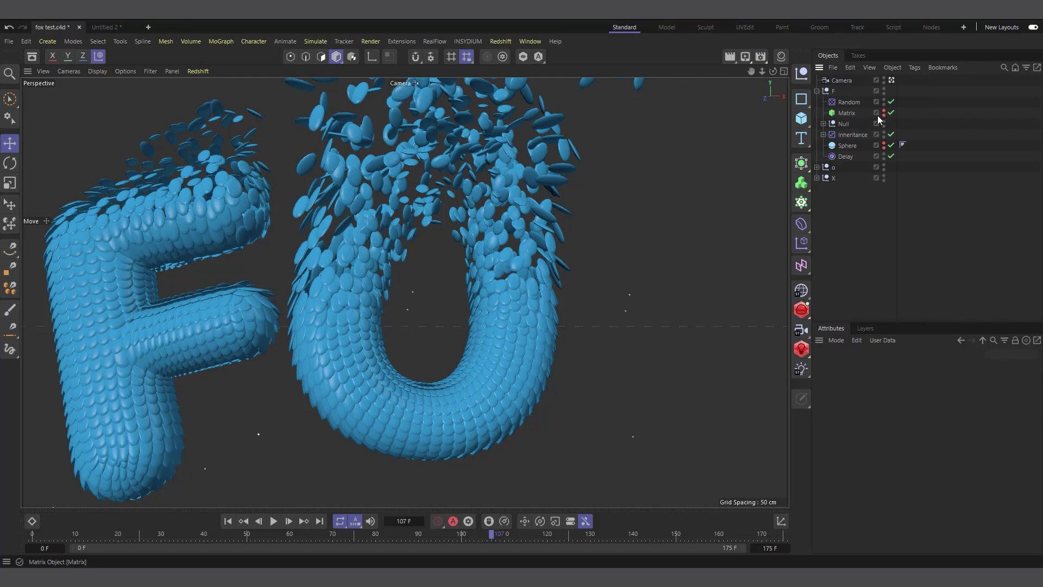
pyautogui.click(824, 124)
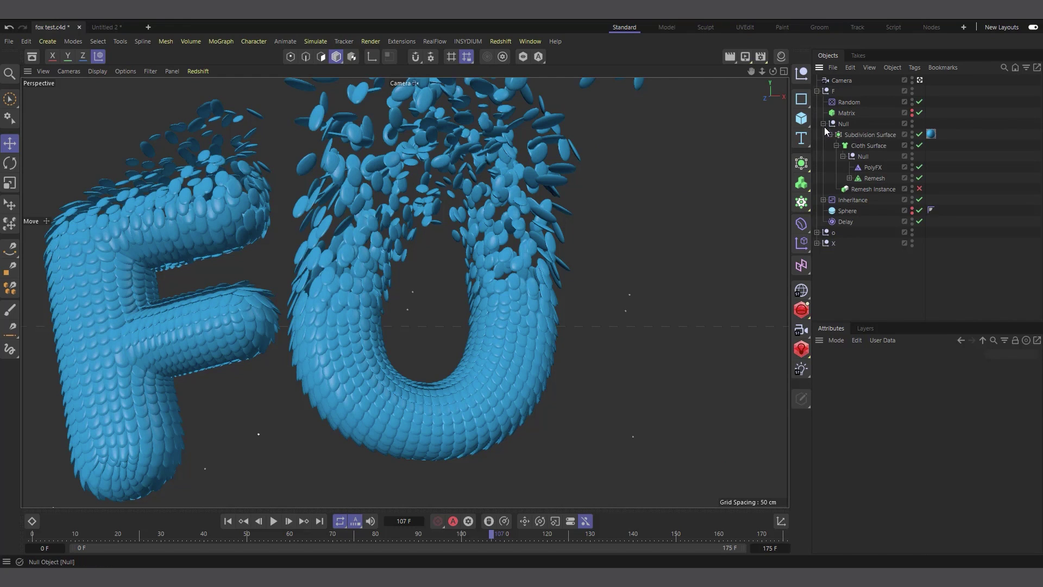
pyautogui.click(849, 178)
pyautogui.click(919, 189)
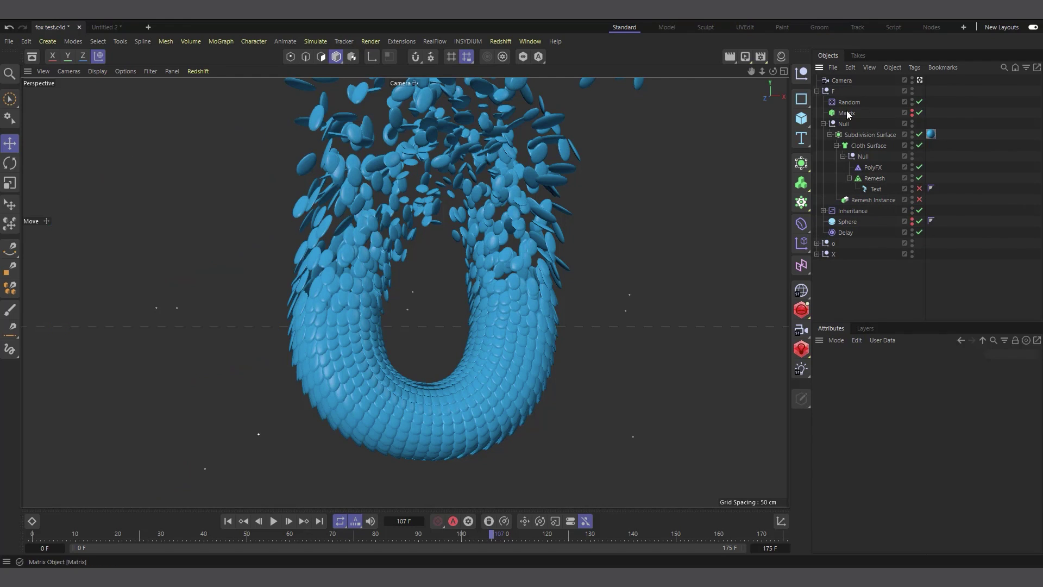
pyautogui.click(817, 91)
# Play the animation from the first frame through the scene camera and stop it.
pyautogui.click(228, 521)
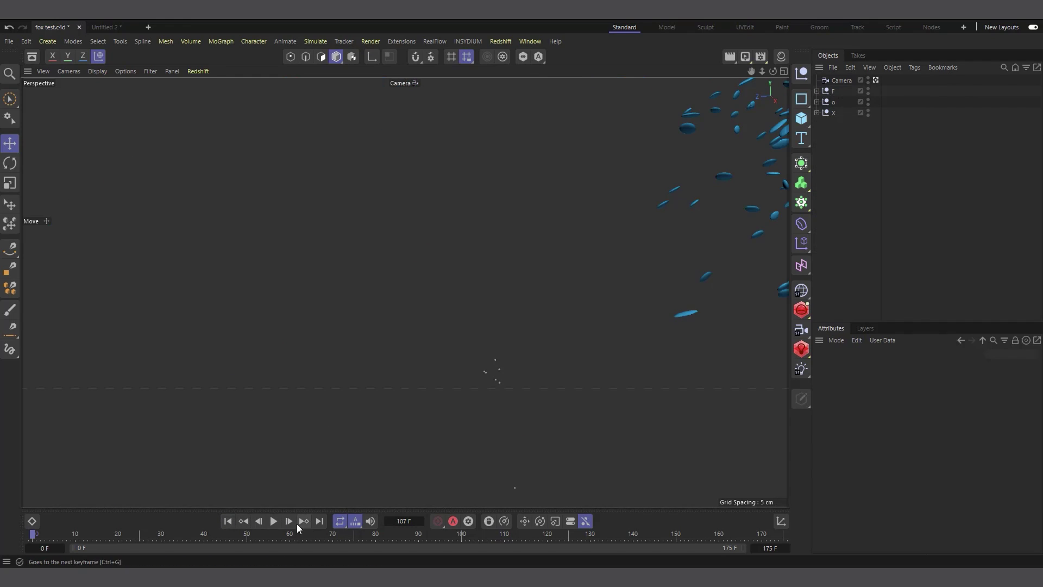
pyautogui.click(273, 520)
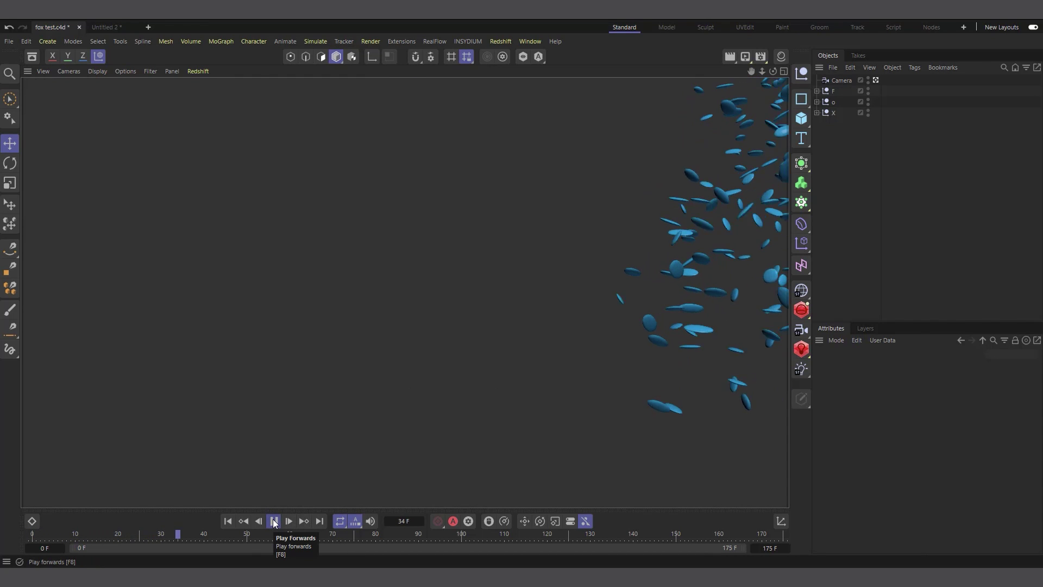
pyautogui.click(273, 521)
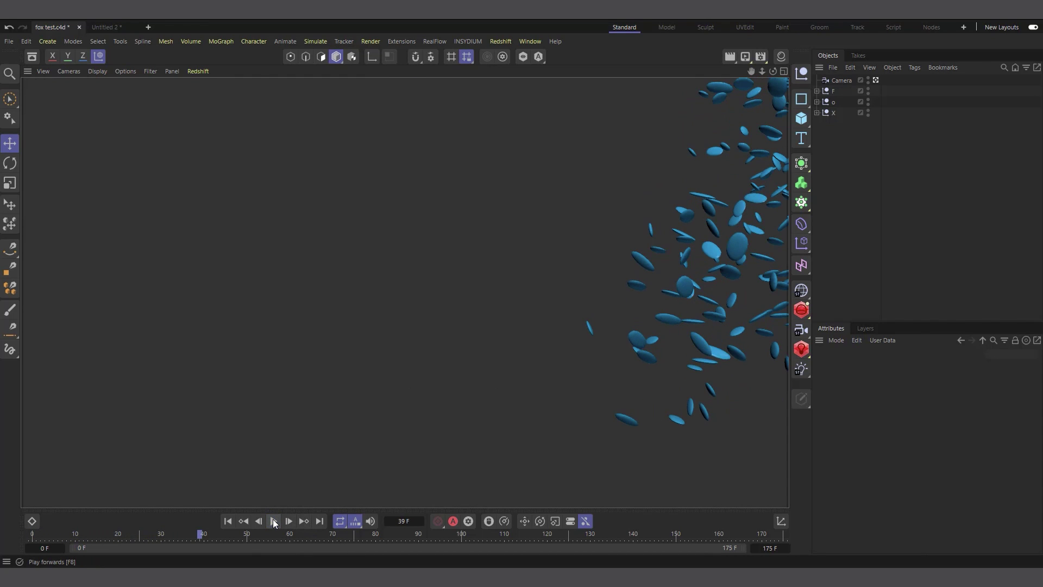
# Leave the scene camera for the default view, hide the Camera object, and play the letter O's forming animation.
pyautogui.click(876, 79)
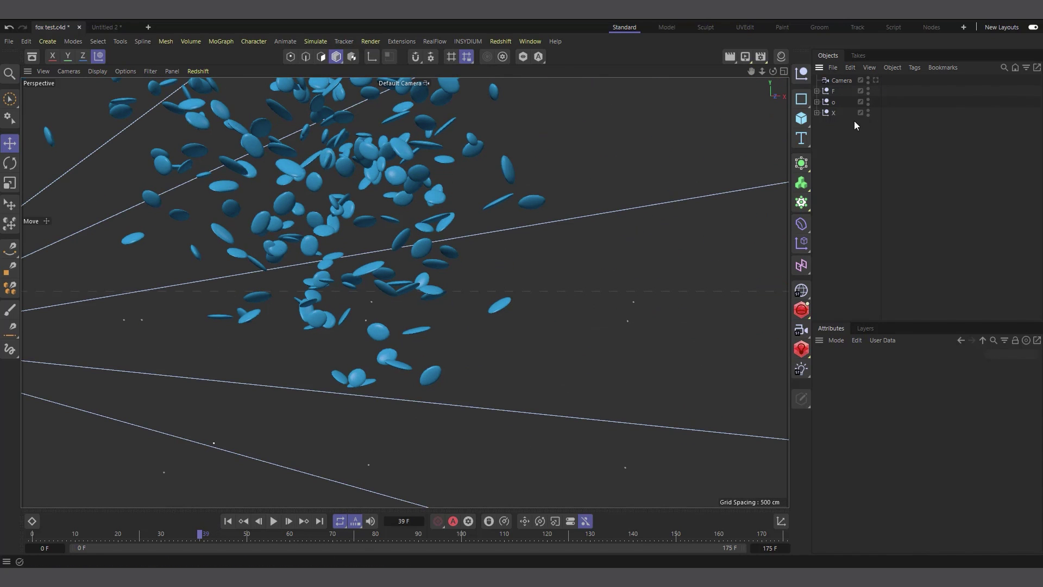
pyautogui.click(868, 78)
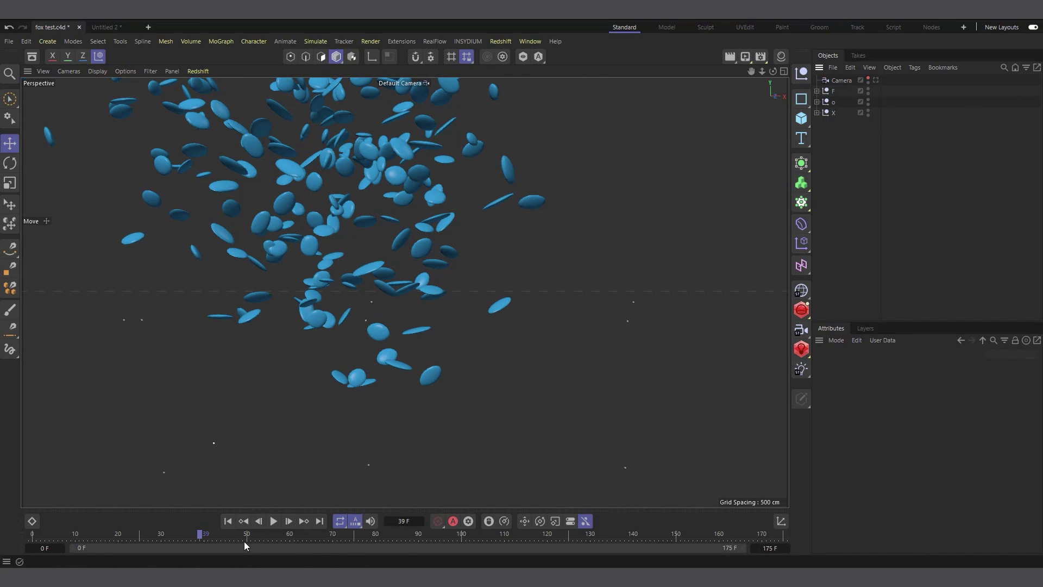
pyautogui.click(274, 521)
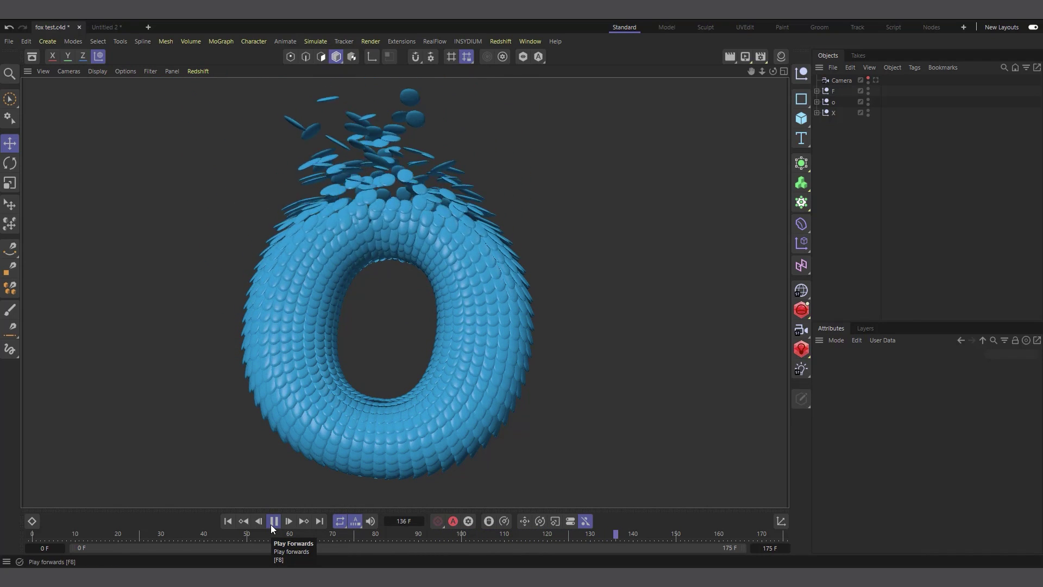
pyautogui.click(270, 524)
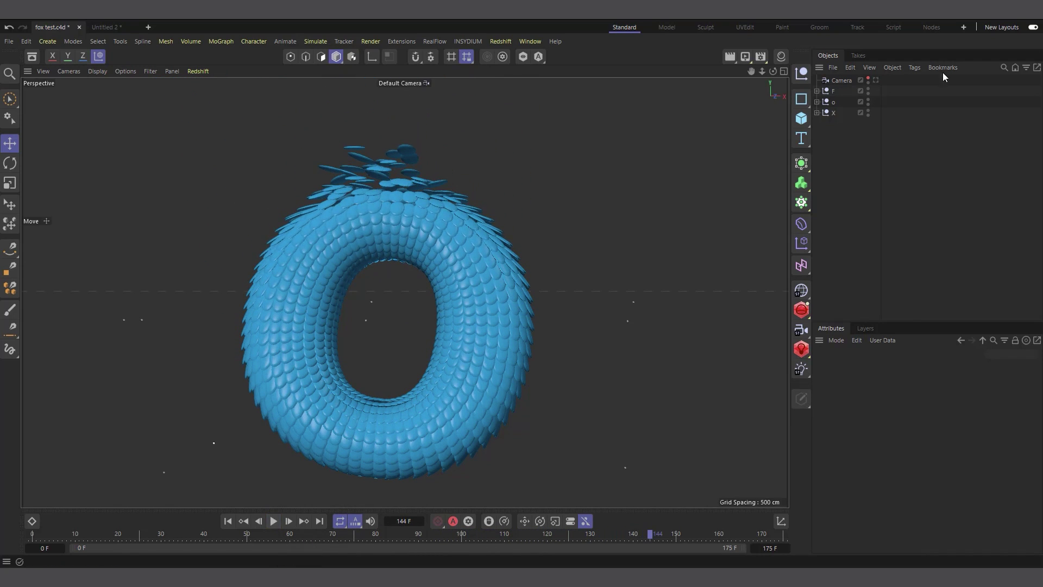
# Expand the O group, view its Matrix object's settings, and collapse the nested Null.
pyautogui.click(816, 102)
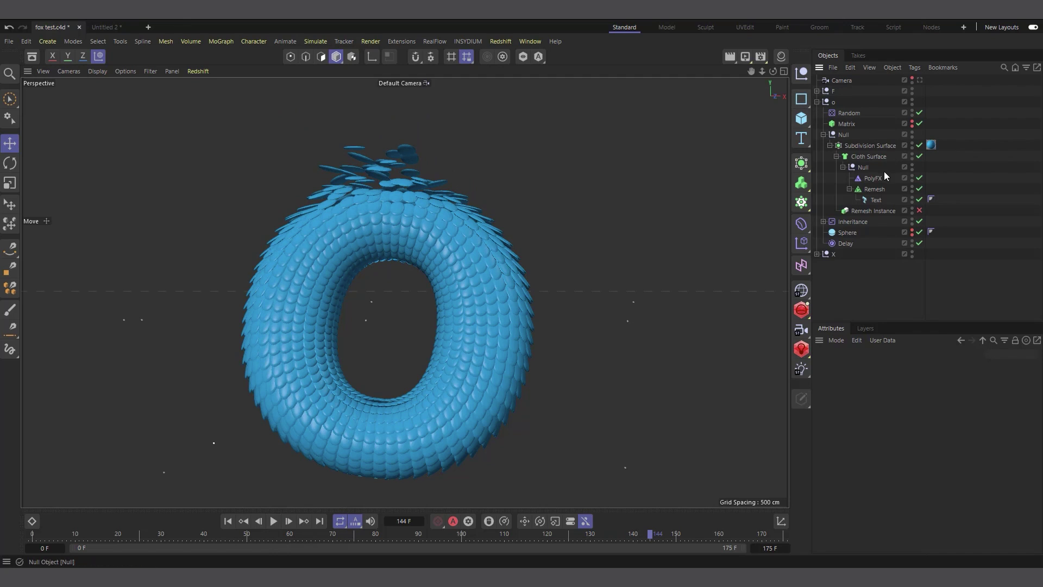
pyautogui.click(845, 124)
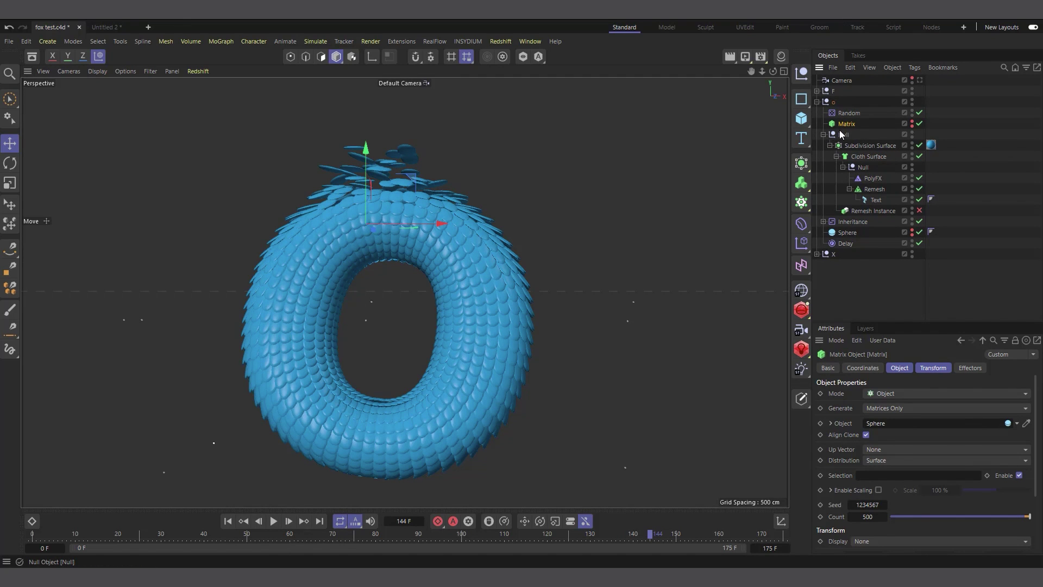
pyautogui.click(824, 135)
# Select the Sphere in the O group and make it visible in the viewport.
pyautogui.click(849, 157)
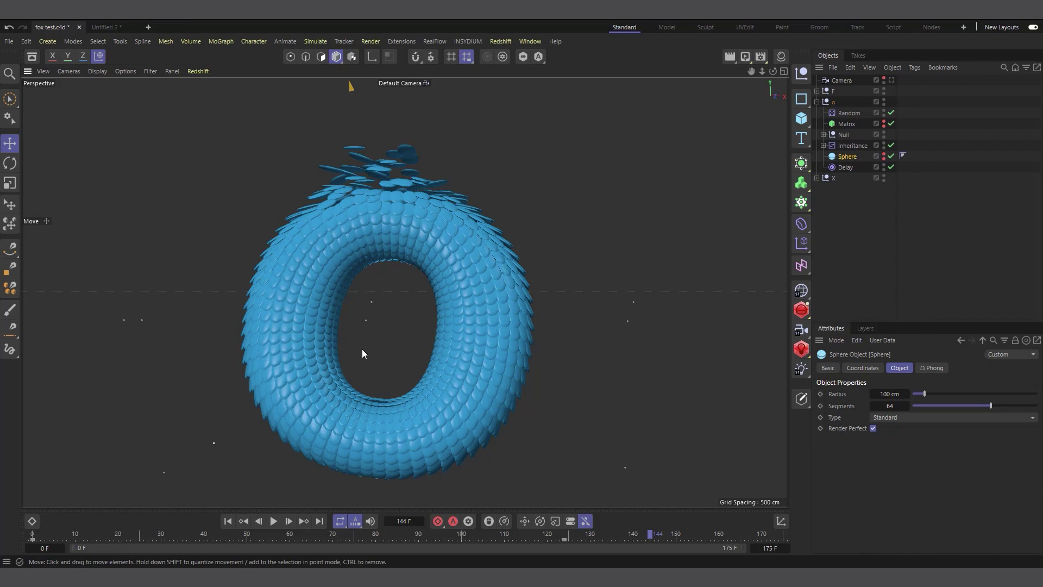
pyautogui.scroll(-3, 361, 353)
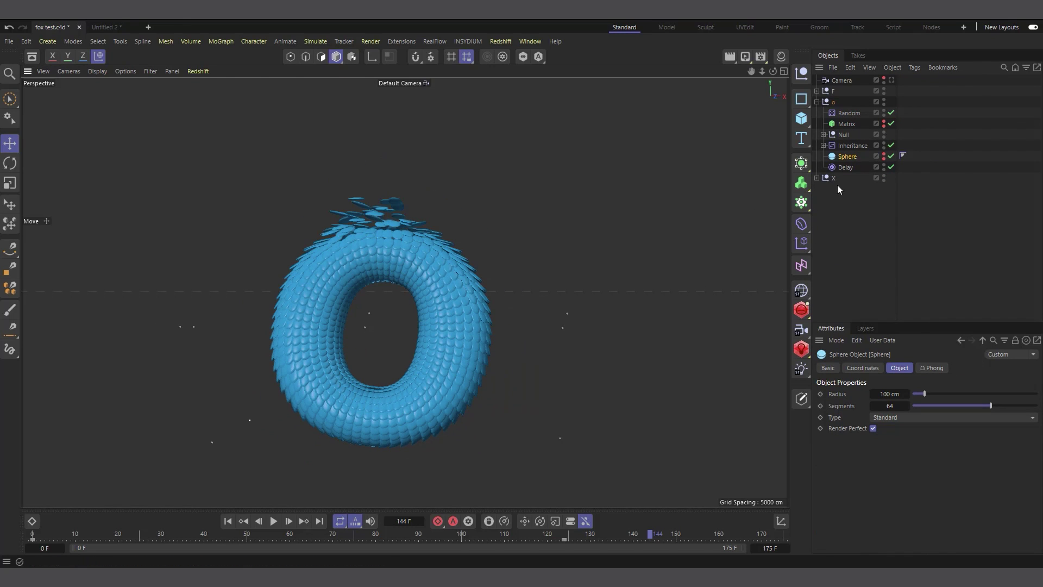
pyautogui.click(884, 157)
pyautogui.scroll(-3, 425, 346)
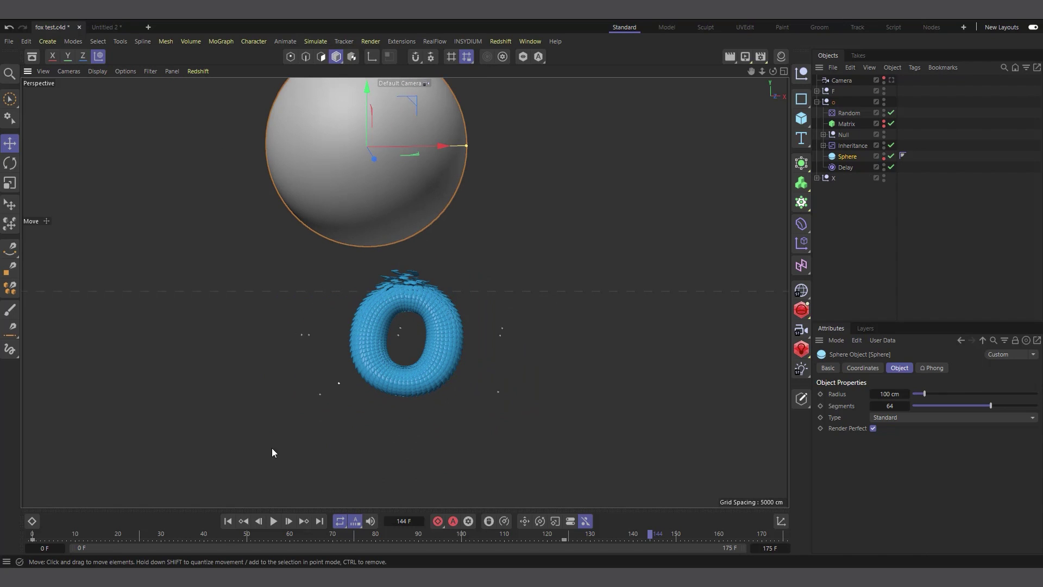
# Play the animation from the first frame to watch the pieces around the sphere, and stop it at about frame 36.
pyautogui.click(227, 520)
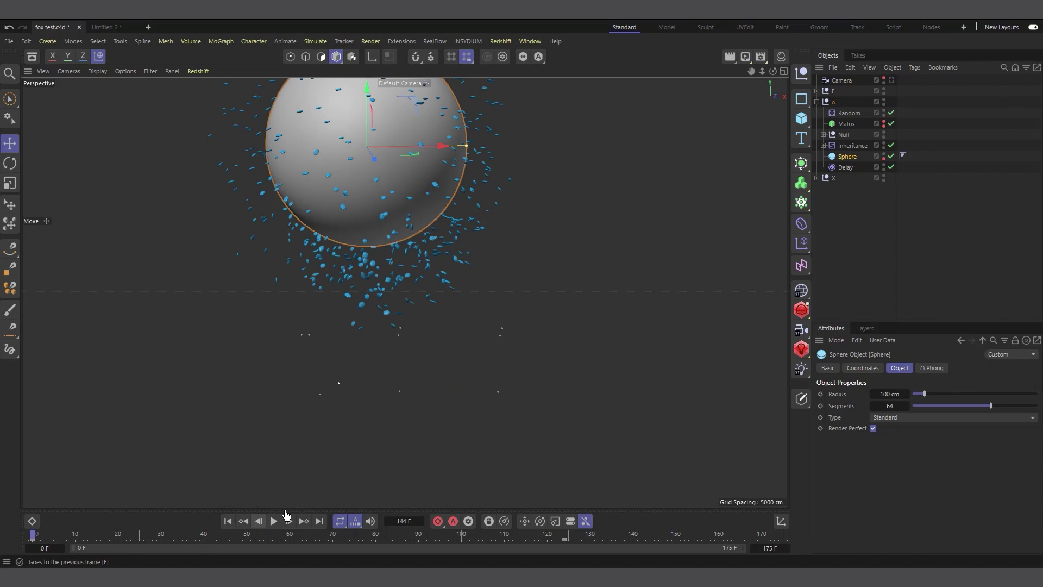
pyautogui.click(274, 522)
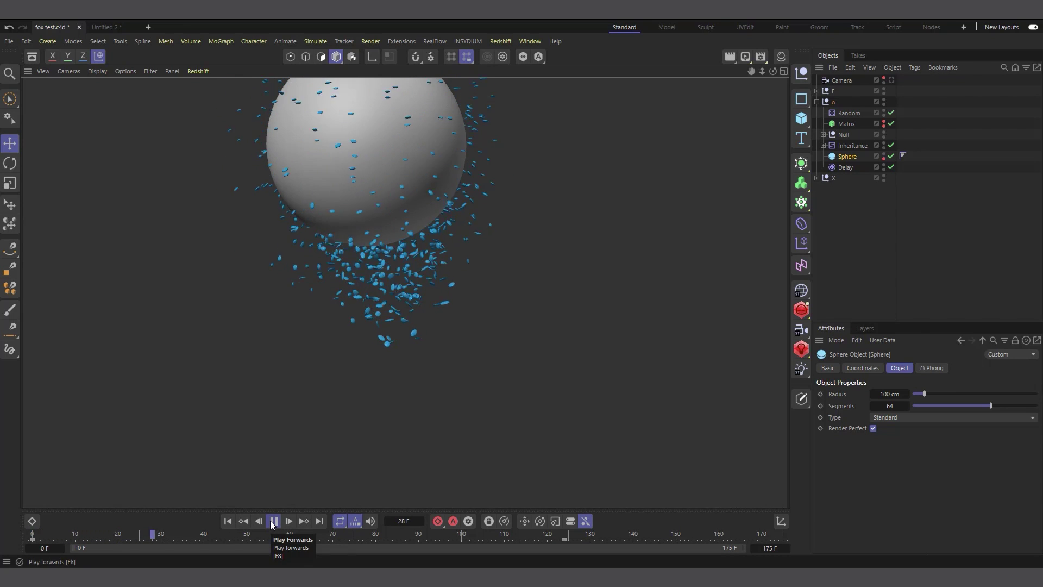
pyautogui.click(273, 521)
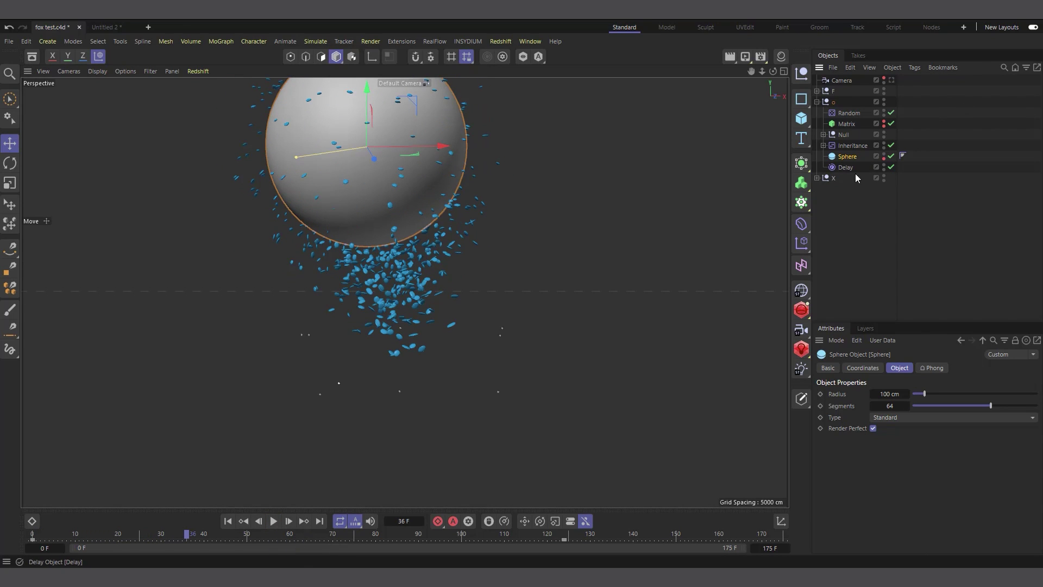
# Show the Sphere's coordinates and continue playback to examine its heading rotation, stopping at about frame 120.
pyautogui.click(862, 368)
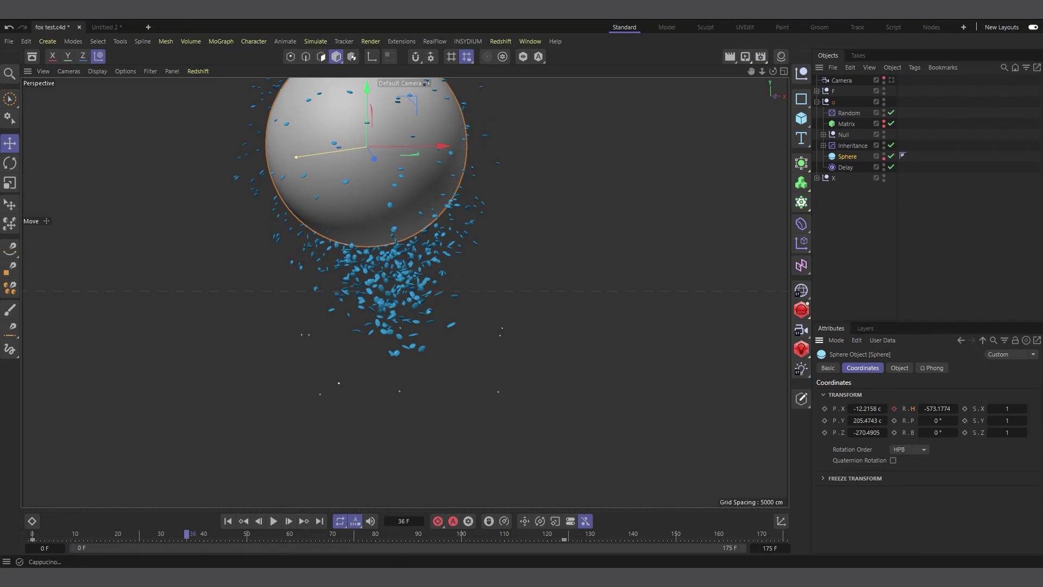
pyautogui.click(273, 521)
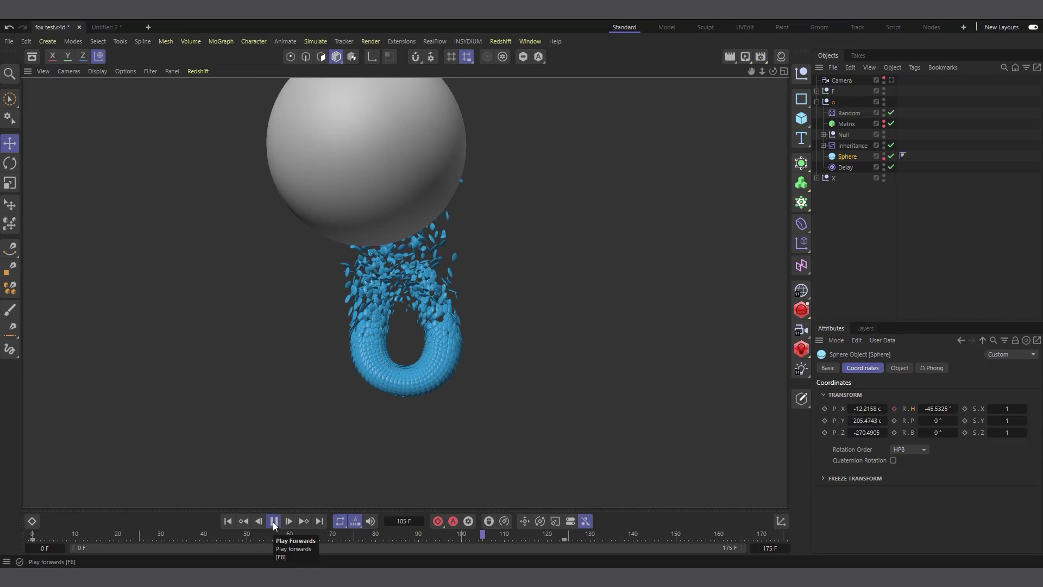
pyautogui.click(273, 522)
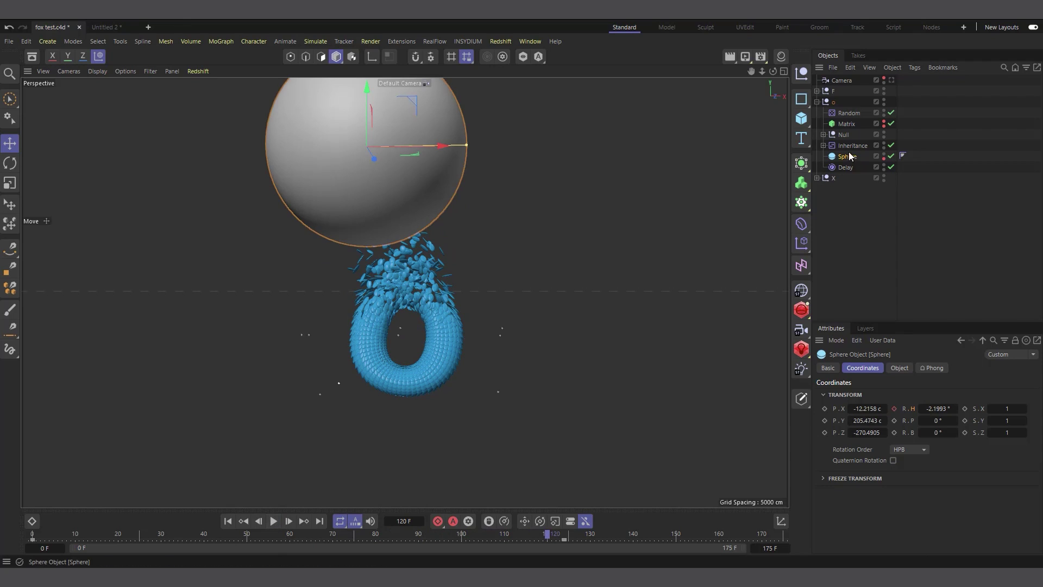